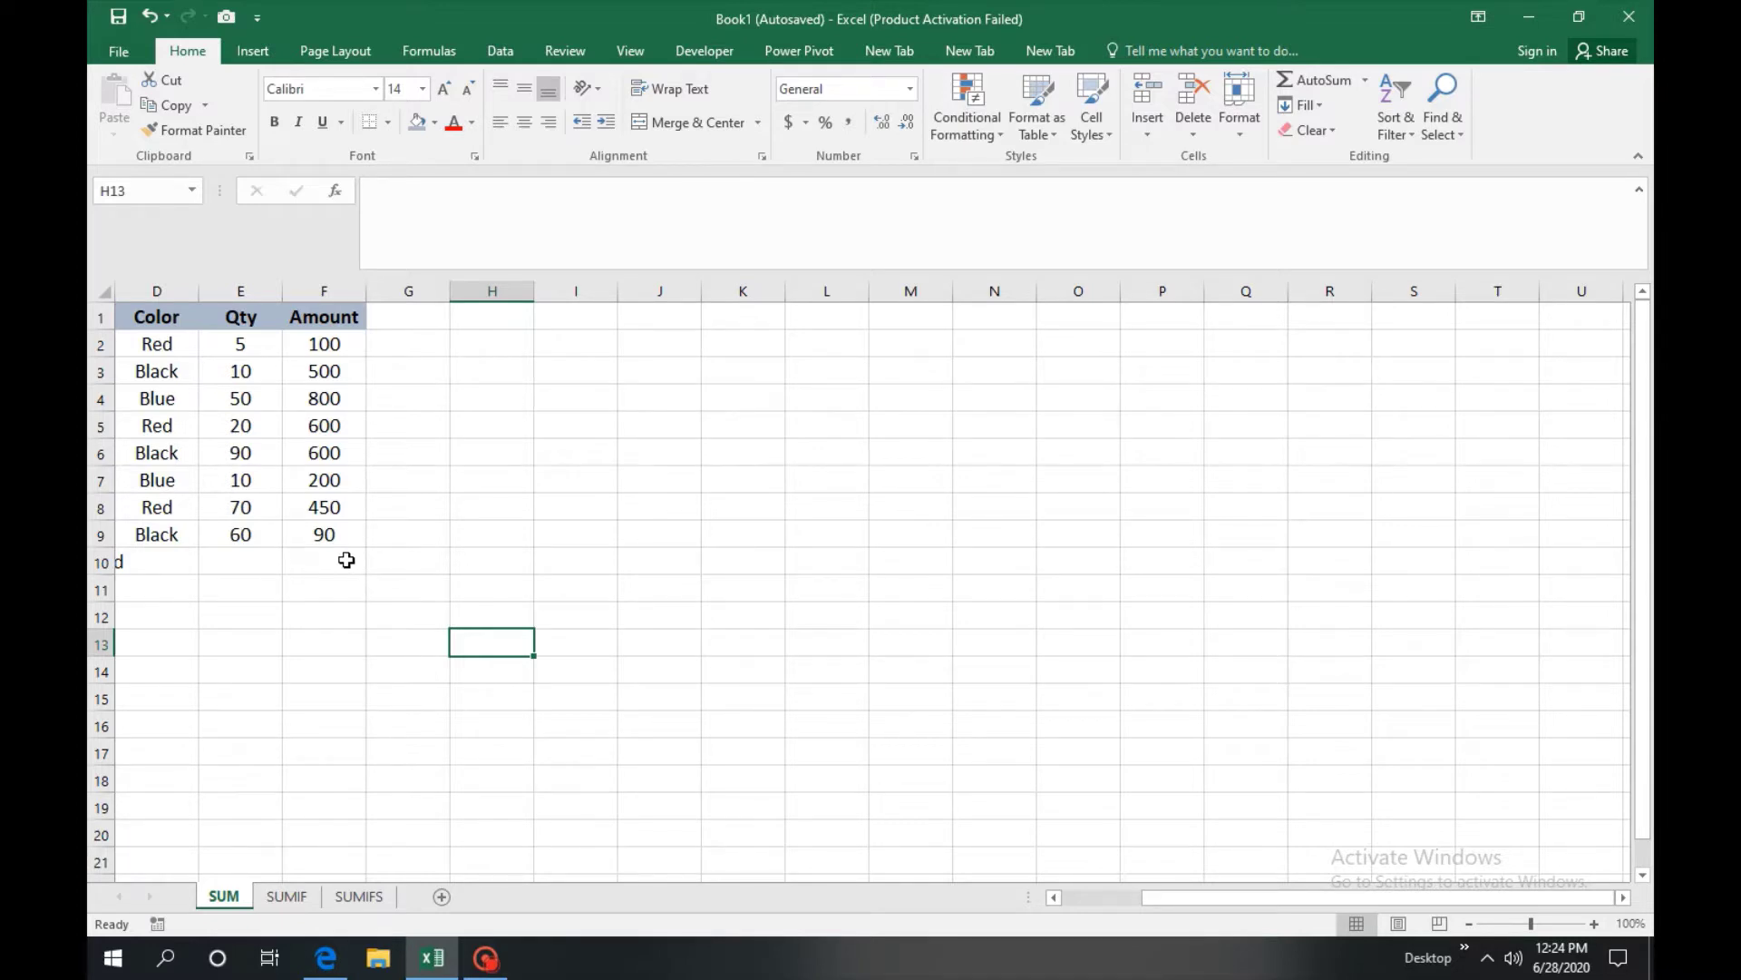
# - Total the Amount column in cell F10 with the formula =SUM(F2:F9) and compare it with the sum of the selected range
pyautogui.click(347, 561)
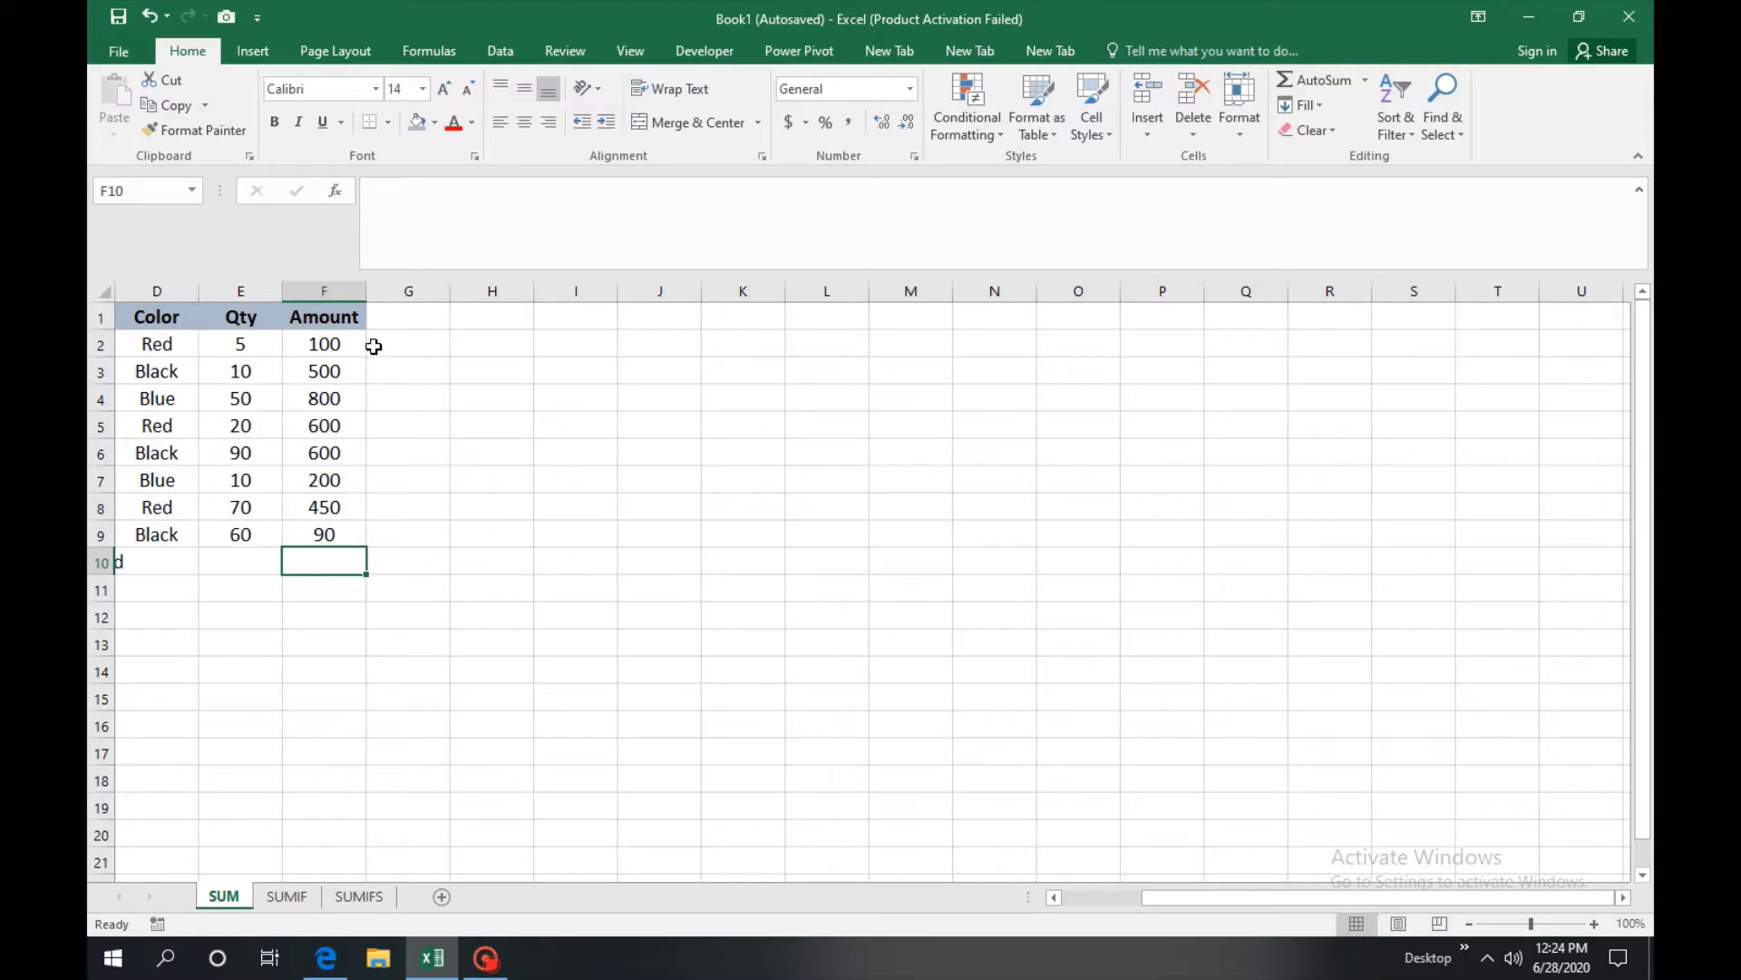
pyautogui.moveTo(324, 344); pyautogui.dragTo(342, 534)
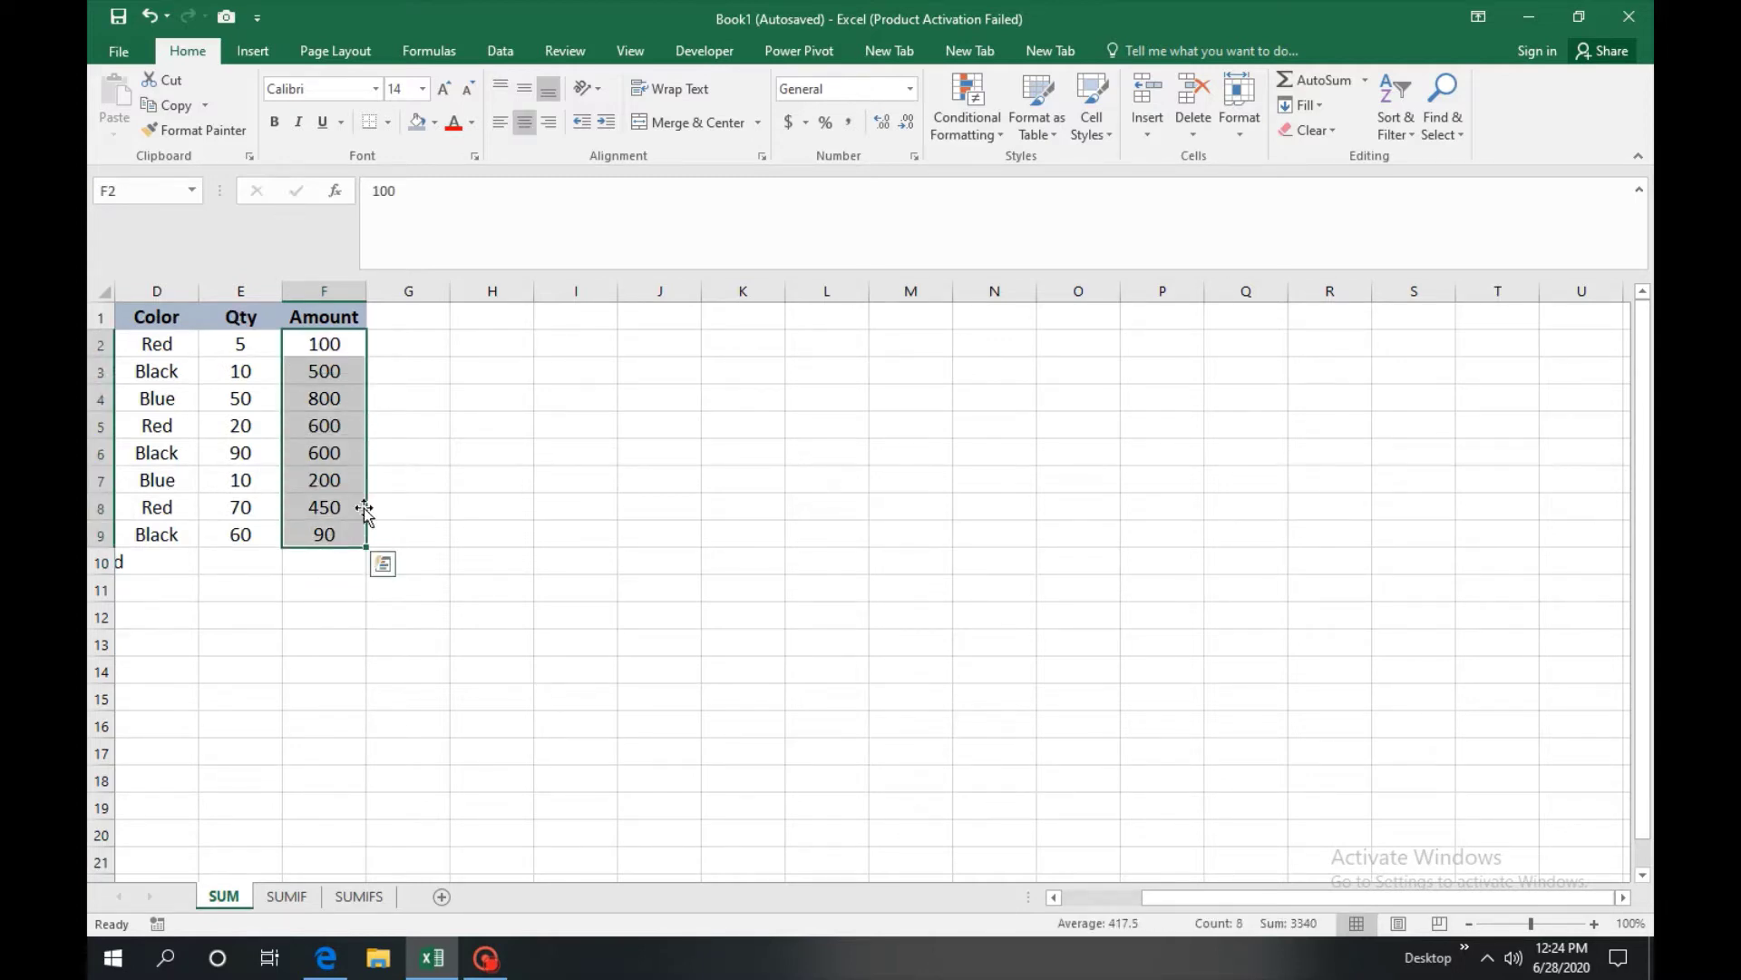
pyautogui.click(330, 564)
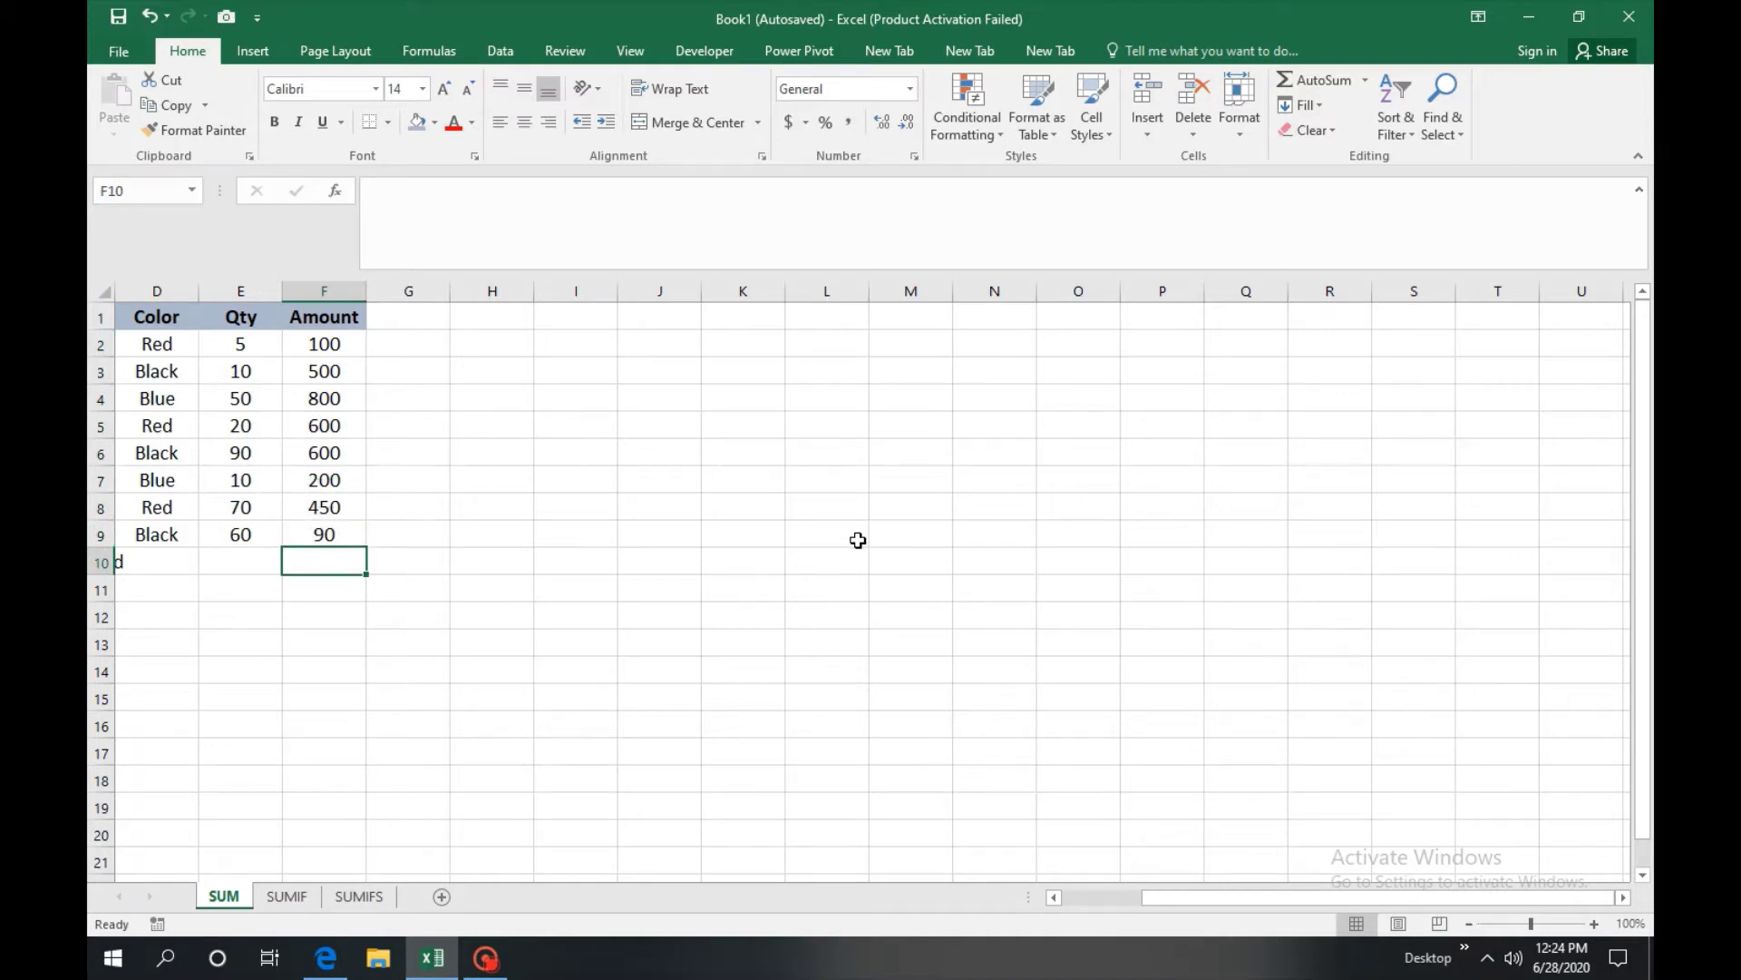
pyautogui.write('s')
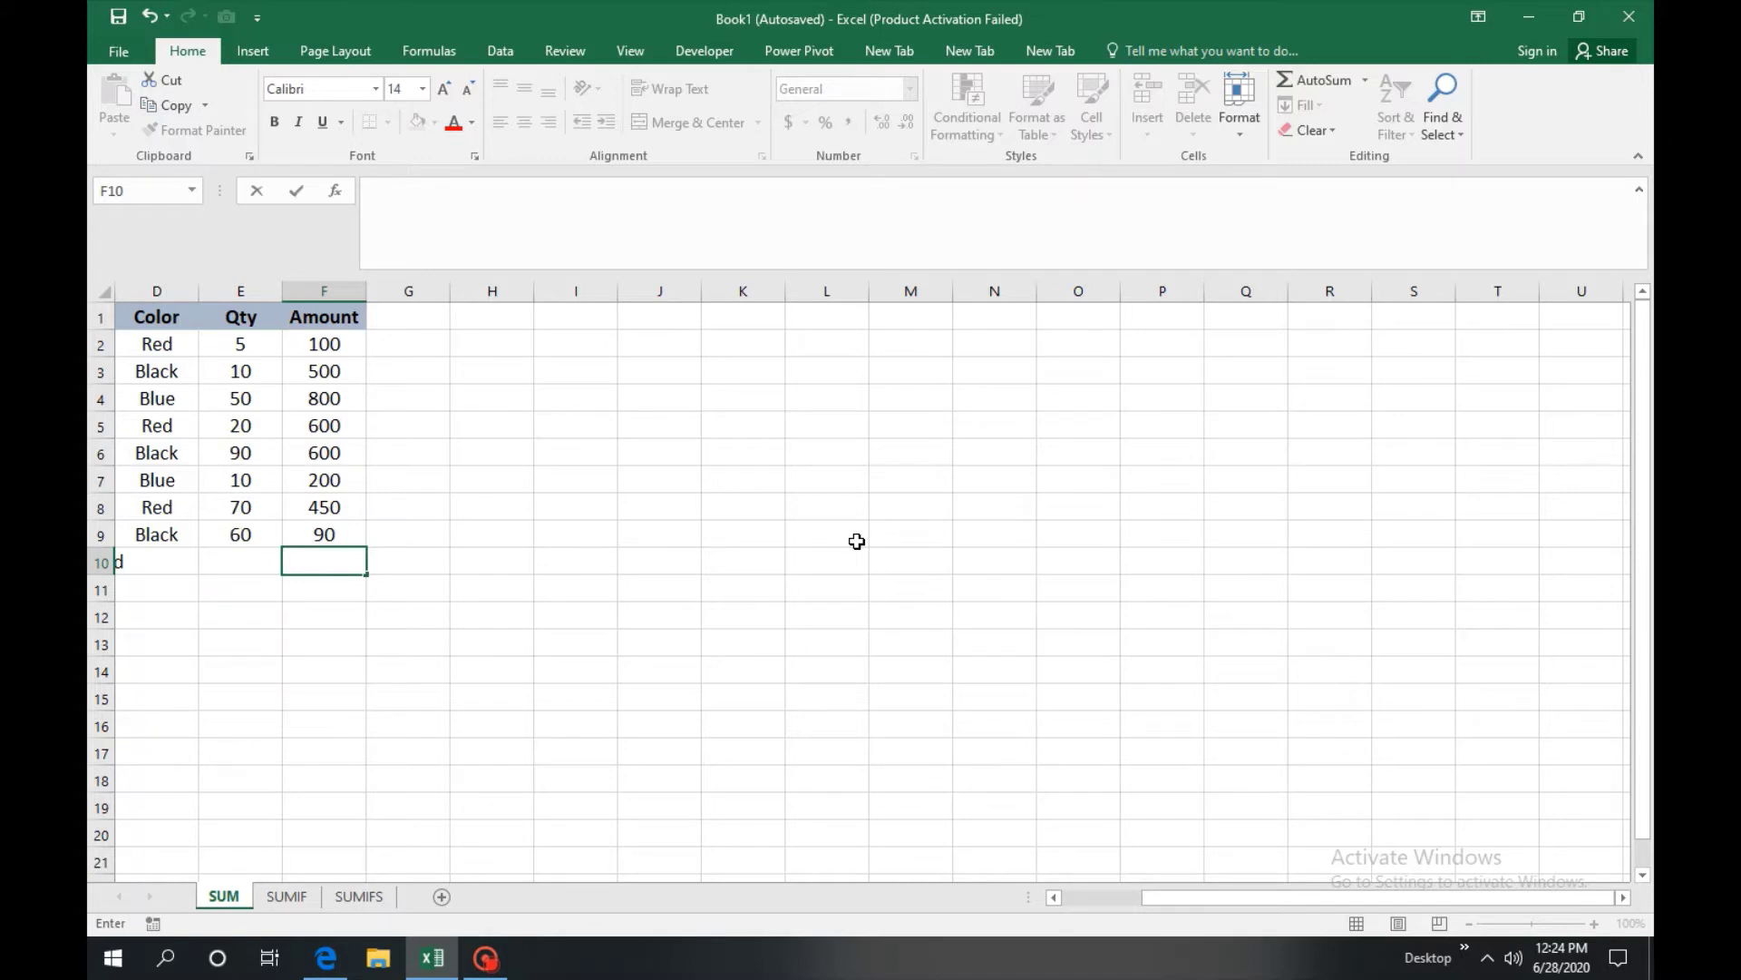
pyautogui.write('=sum')
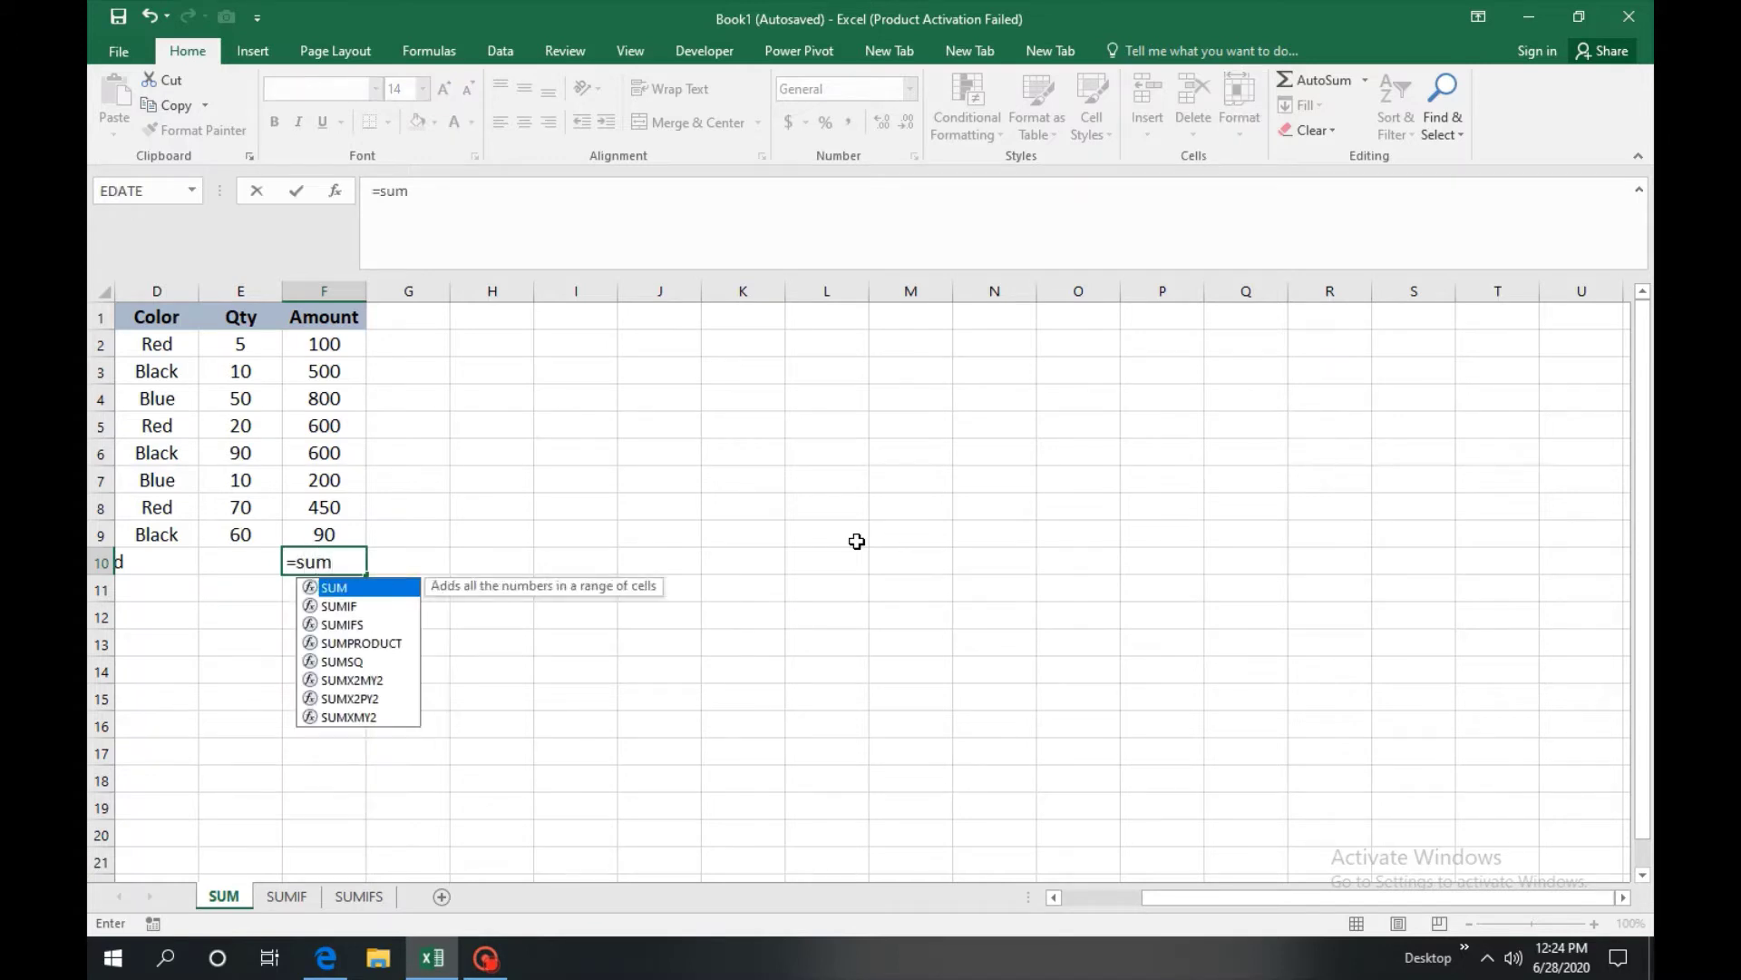
pyautogui.press('Tab')
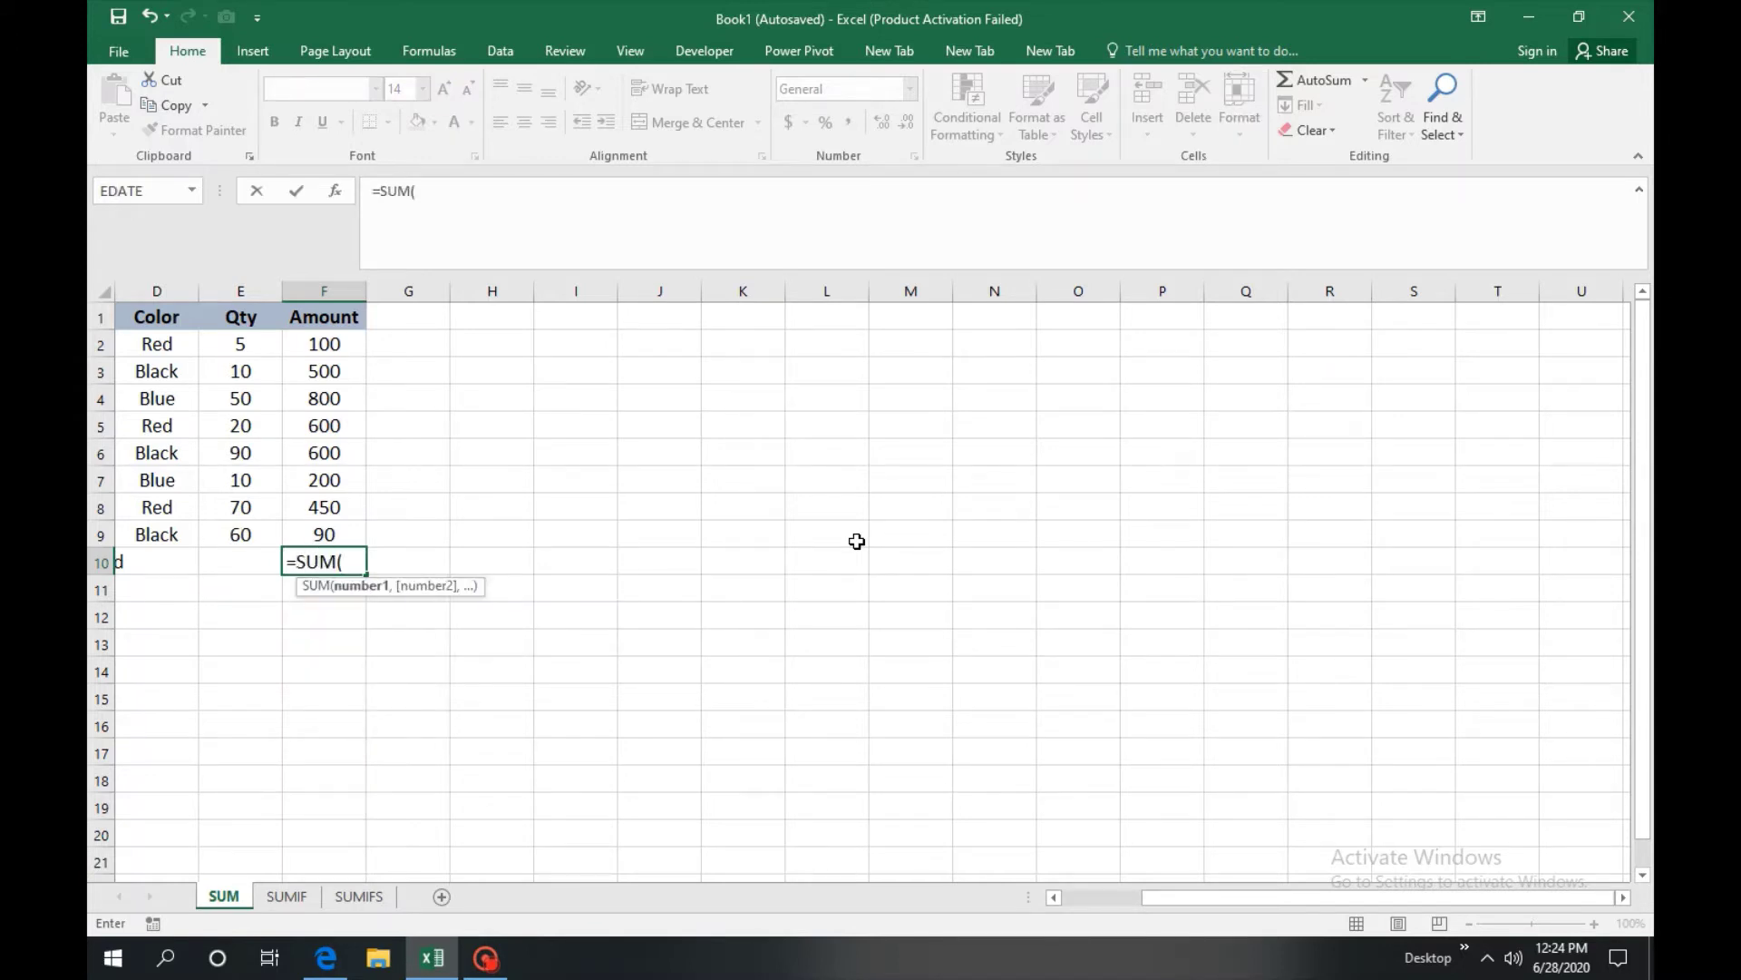
pyautogui.moveTo(336, 334); pyautogui.dragTo(357, 532)
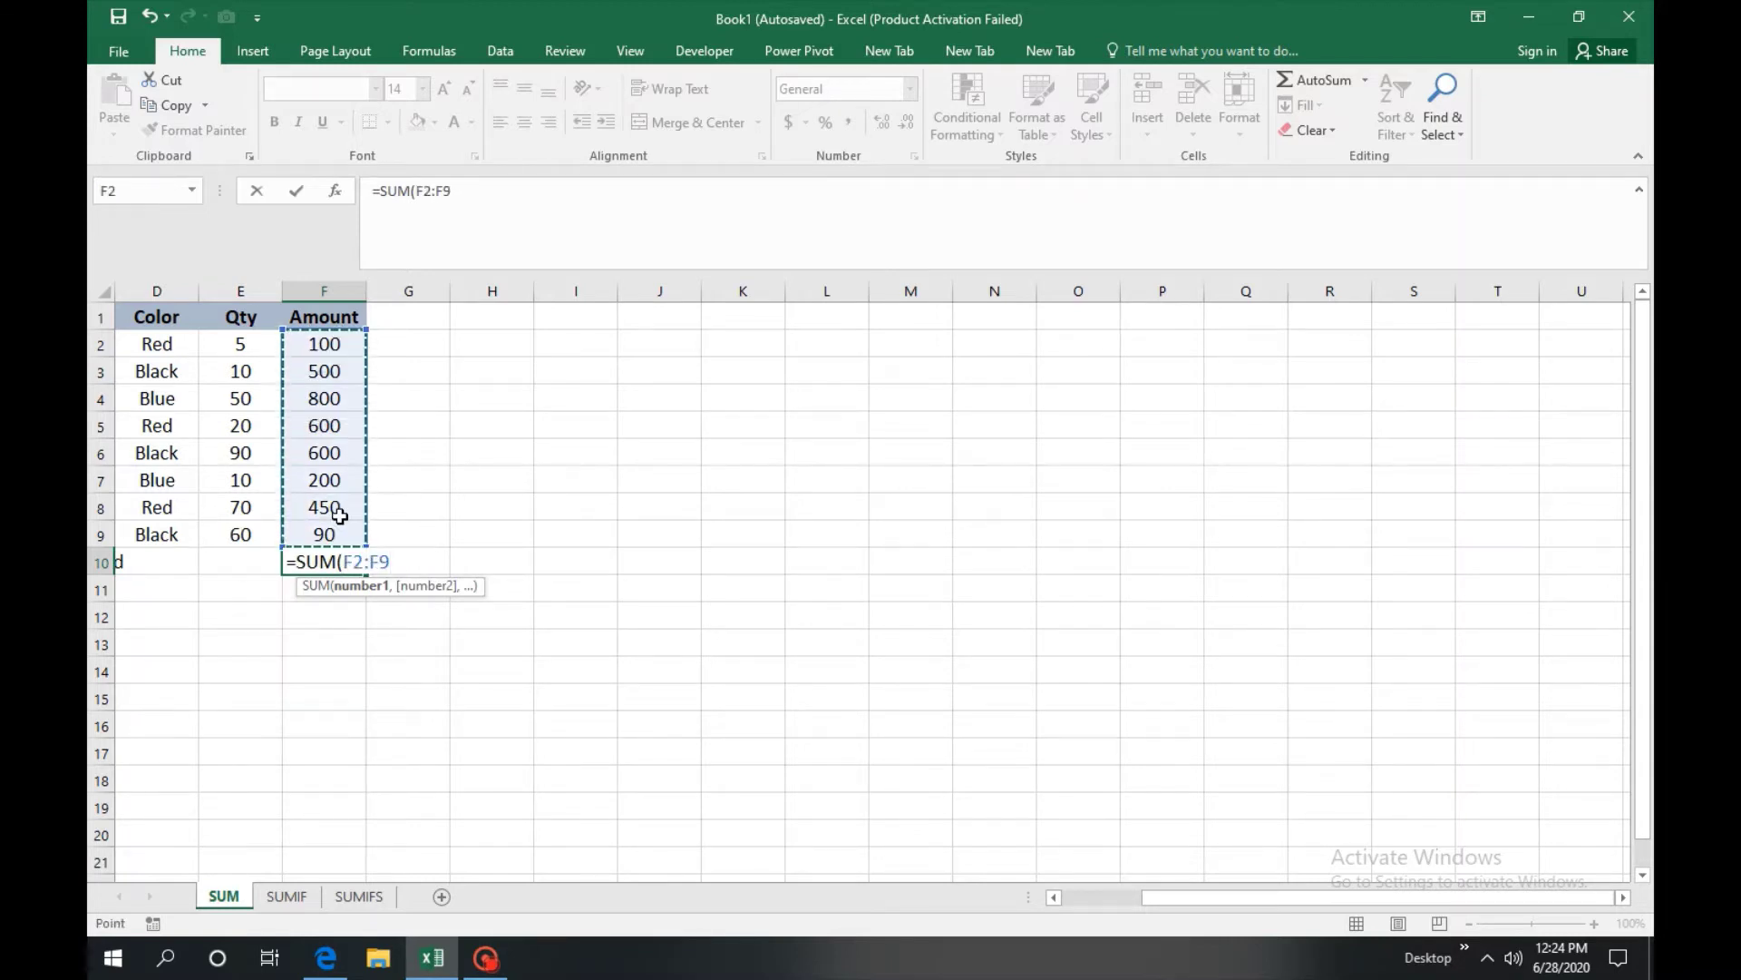
pyautogui.write(')')
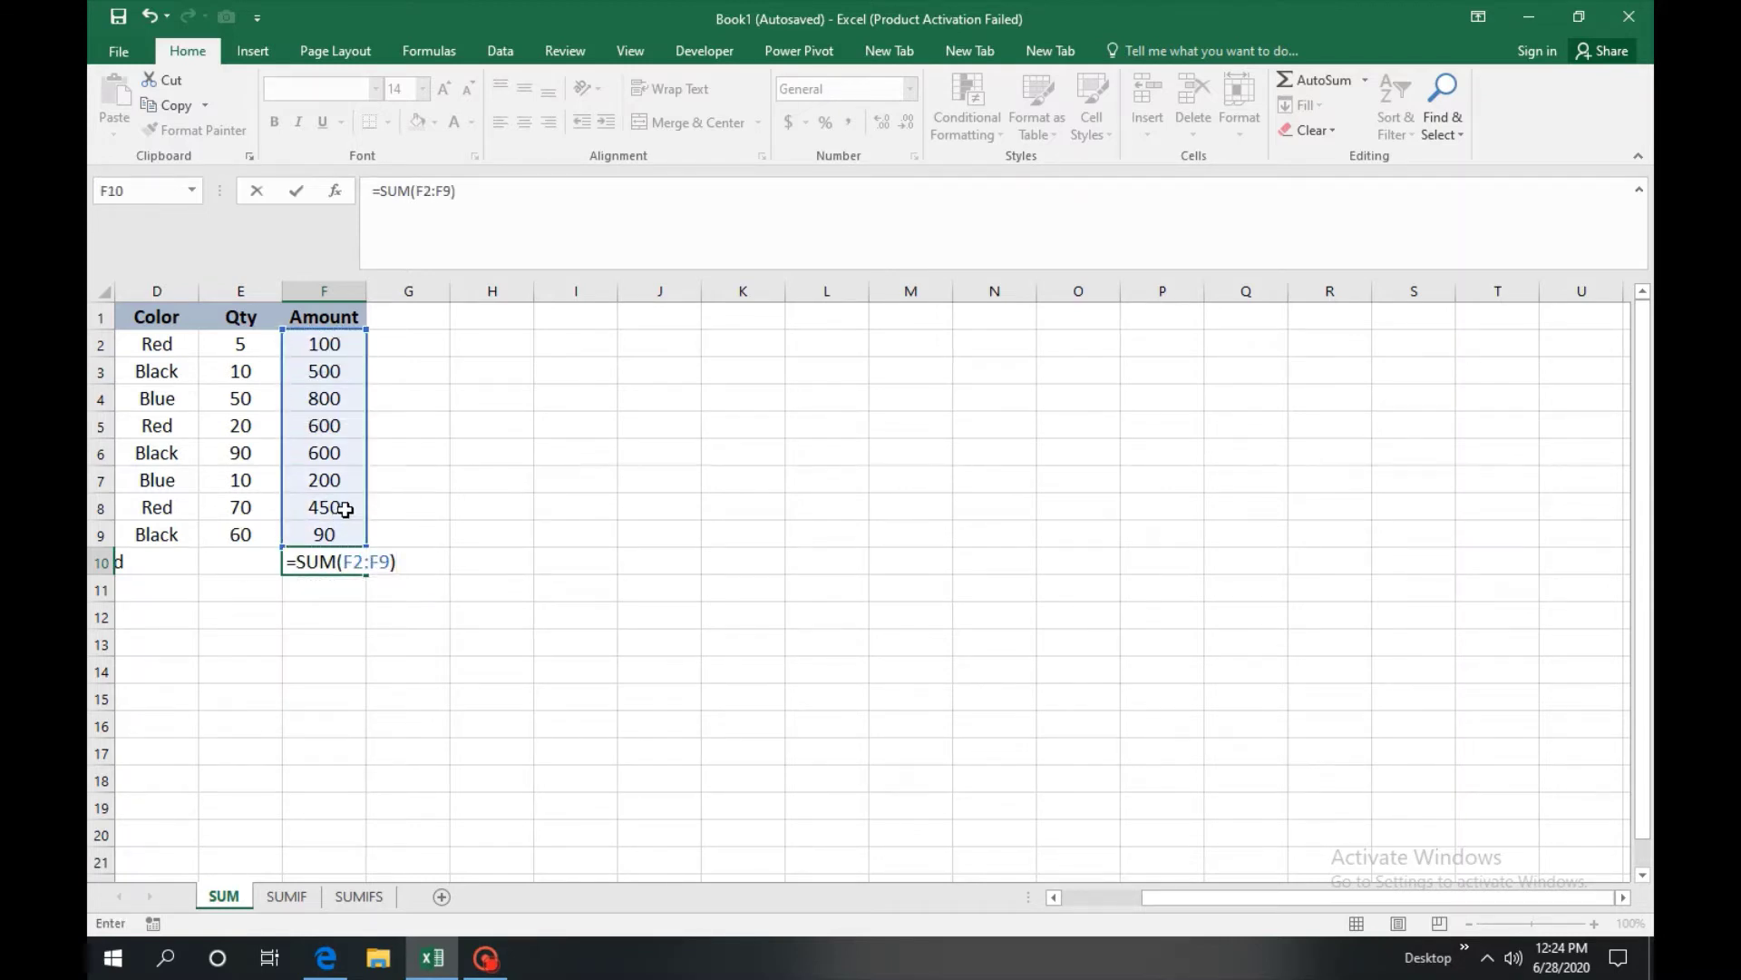
pyautogui.press('Return')
pyautogui.click(315, 563)
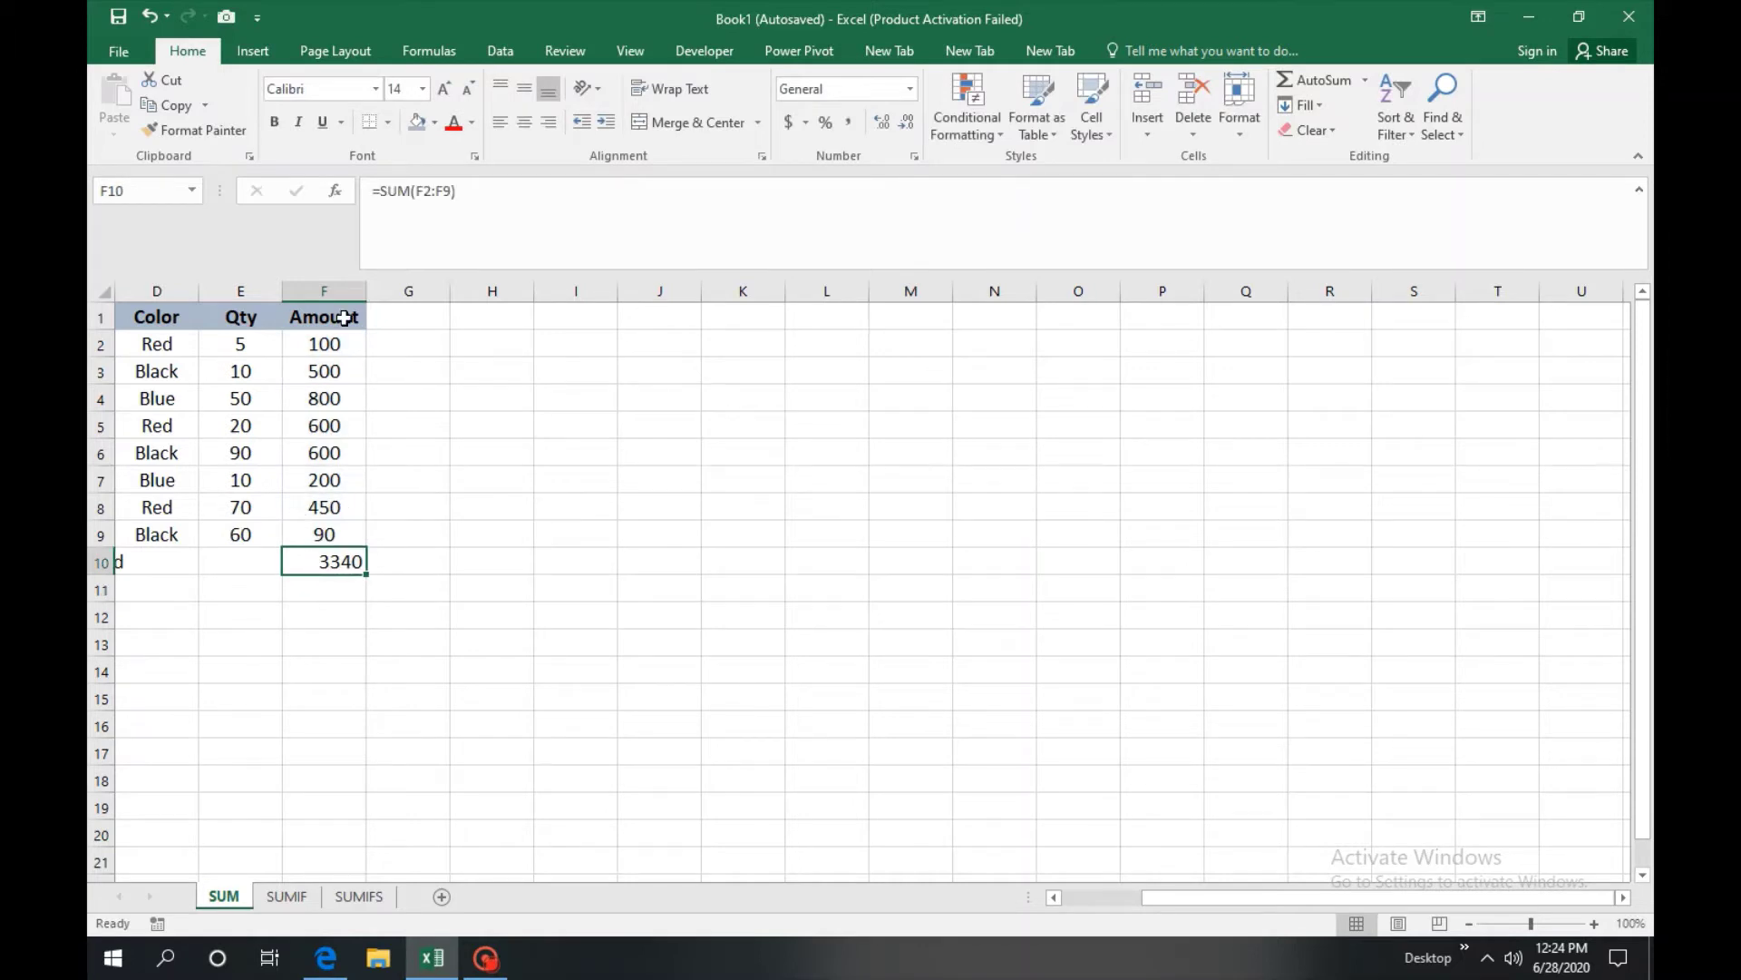
pyautogui.moveTo(342, 340); pyautogui.dragTo(337, 535)
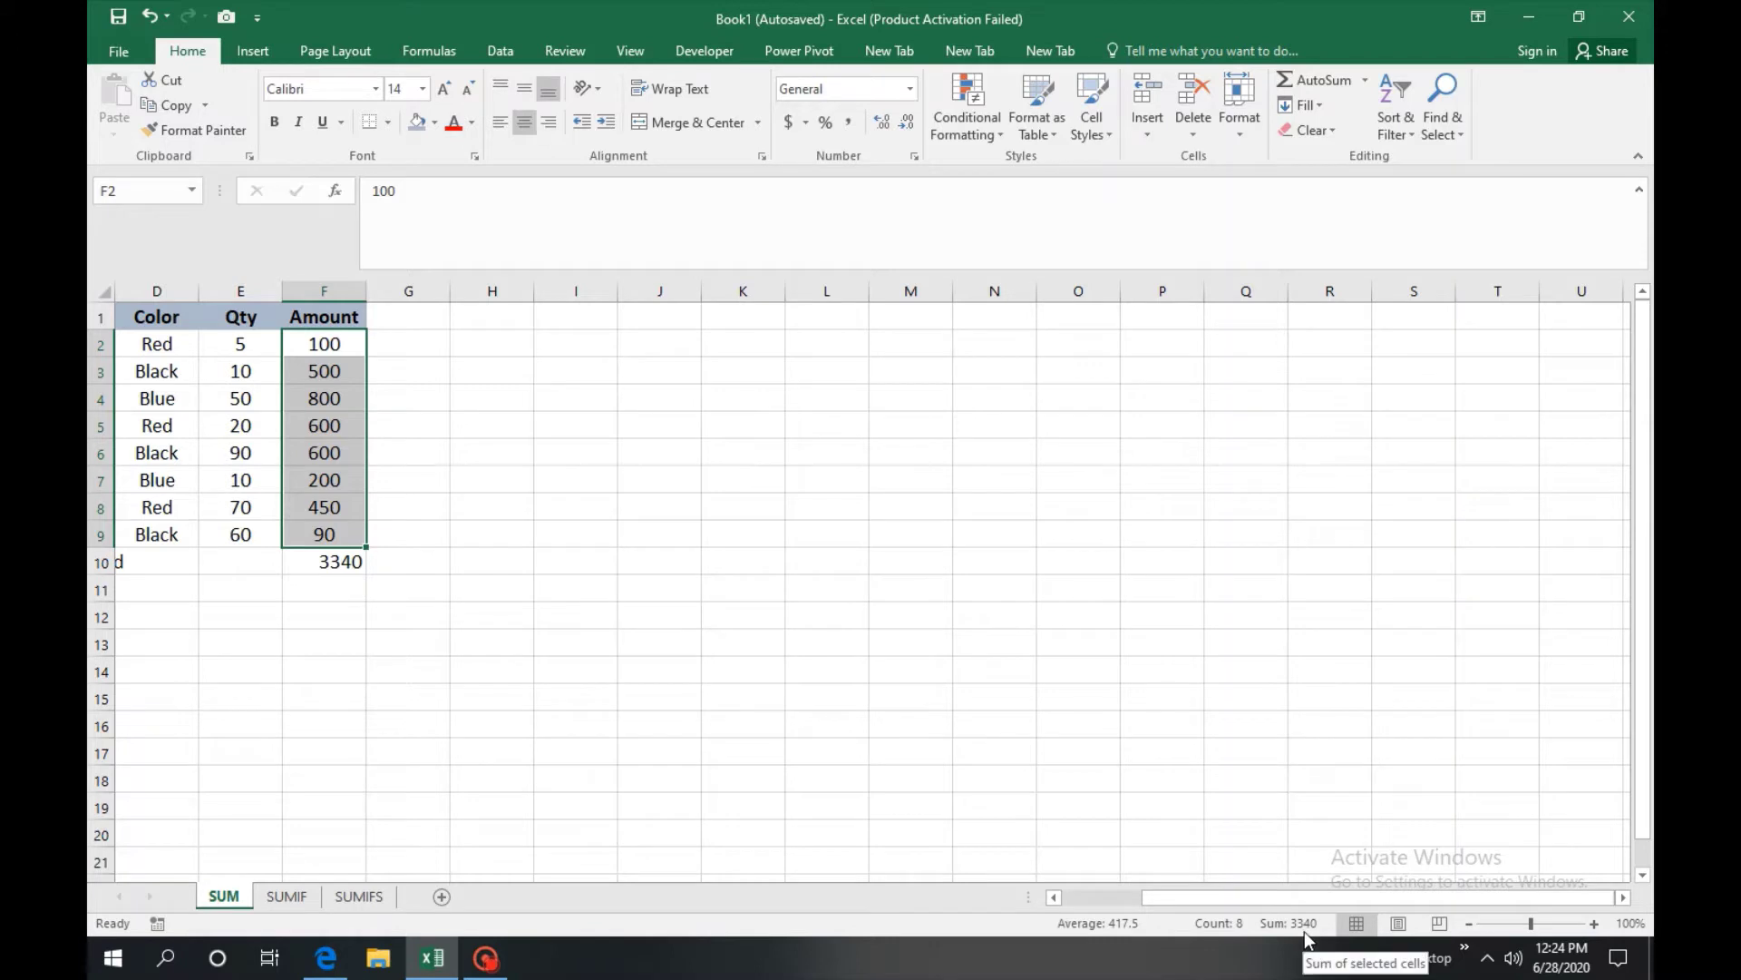
pyautogui.click(381, 589)
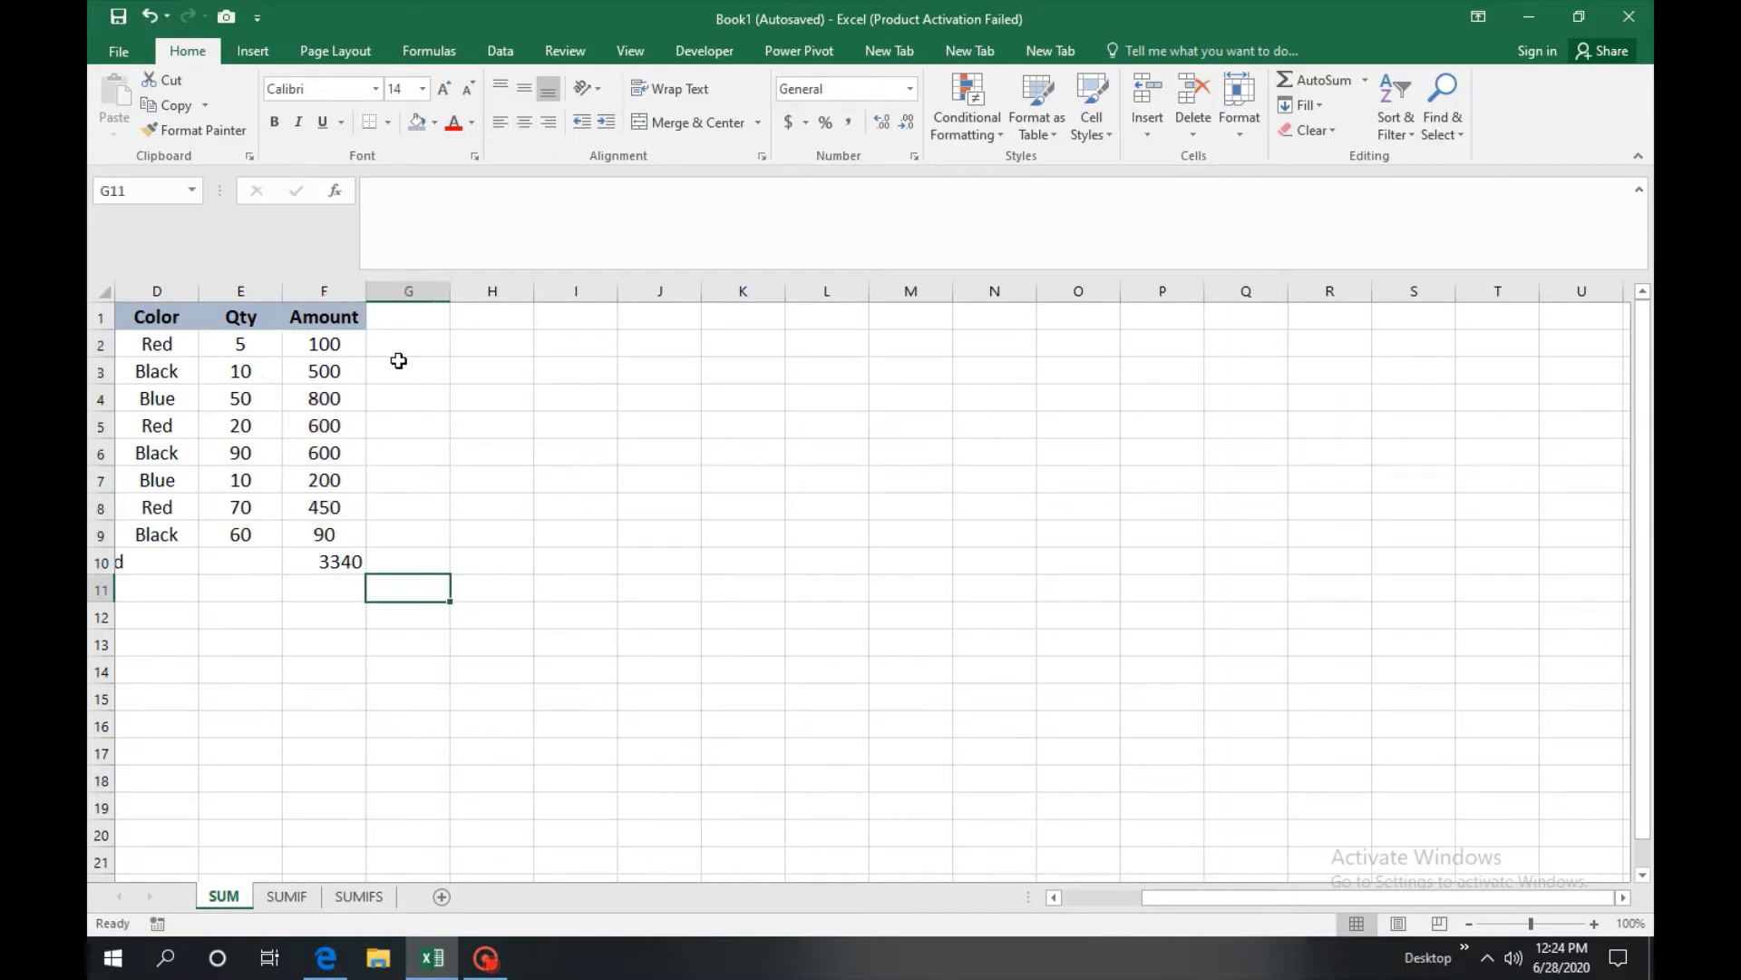
# - Add the first row's Qty and Amount in cell G2 with the formula =SUM(E2,F2)
pyautogui.click(402, 354)
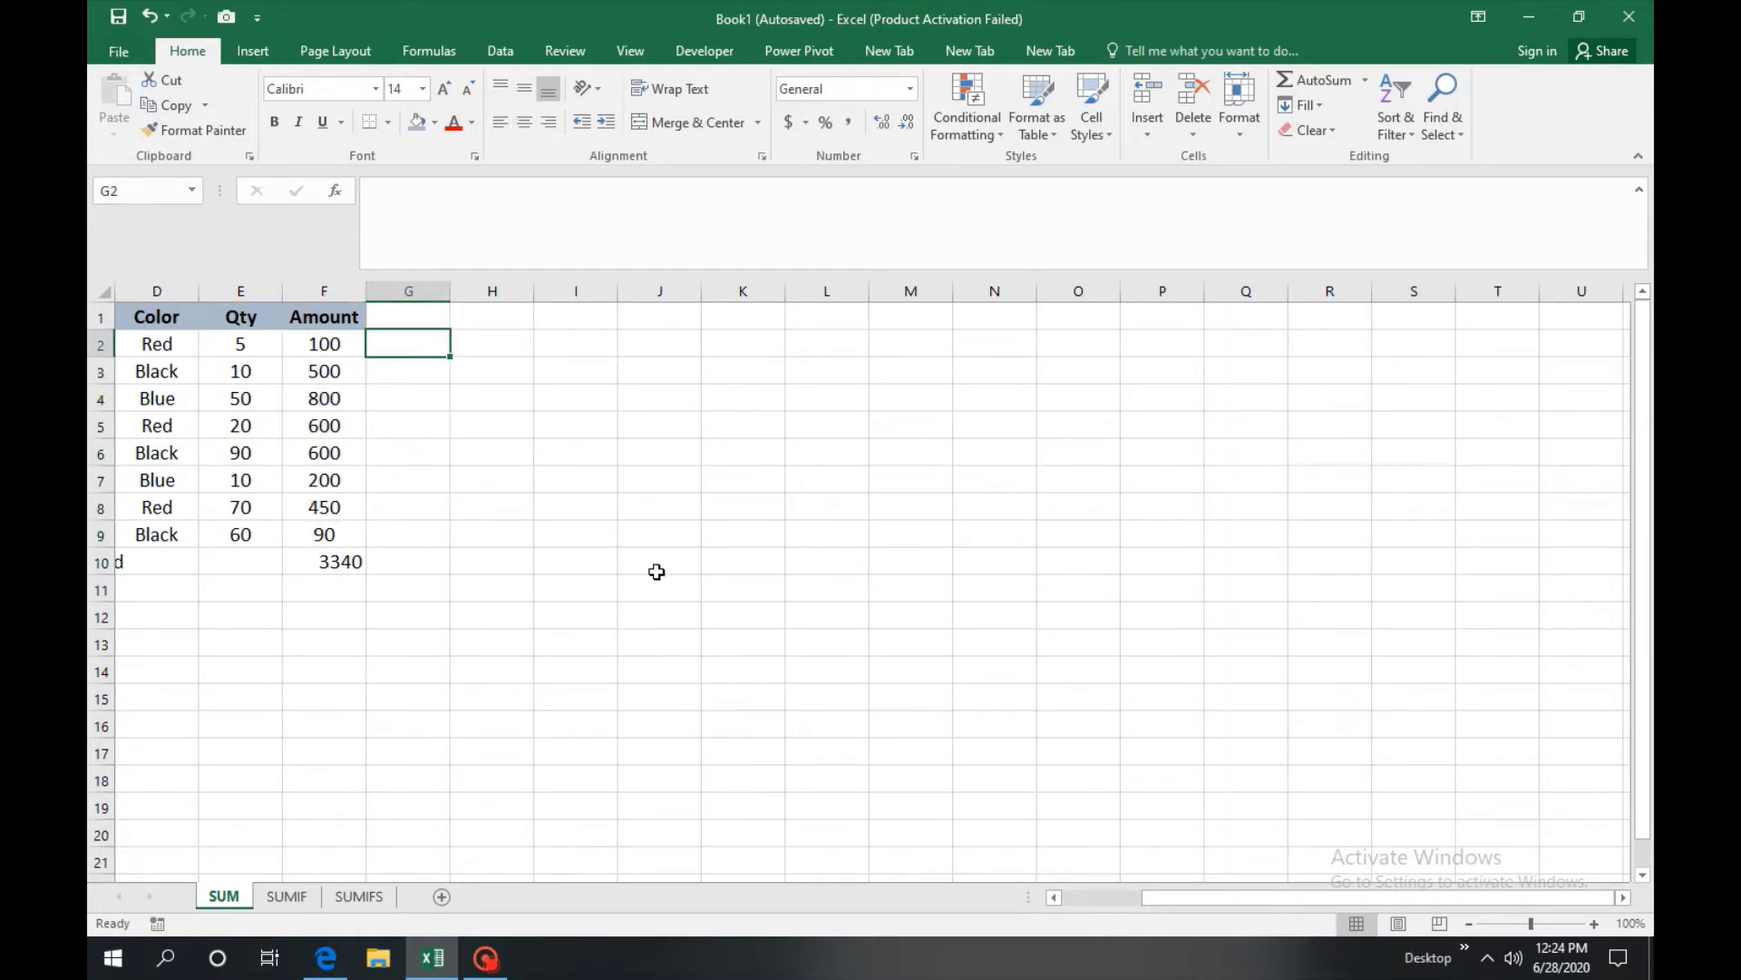
pyautogui.write('=sum')
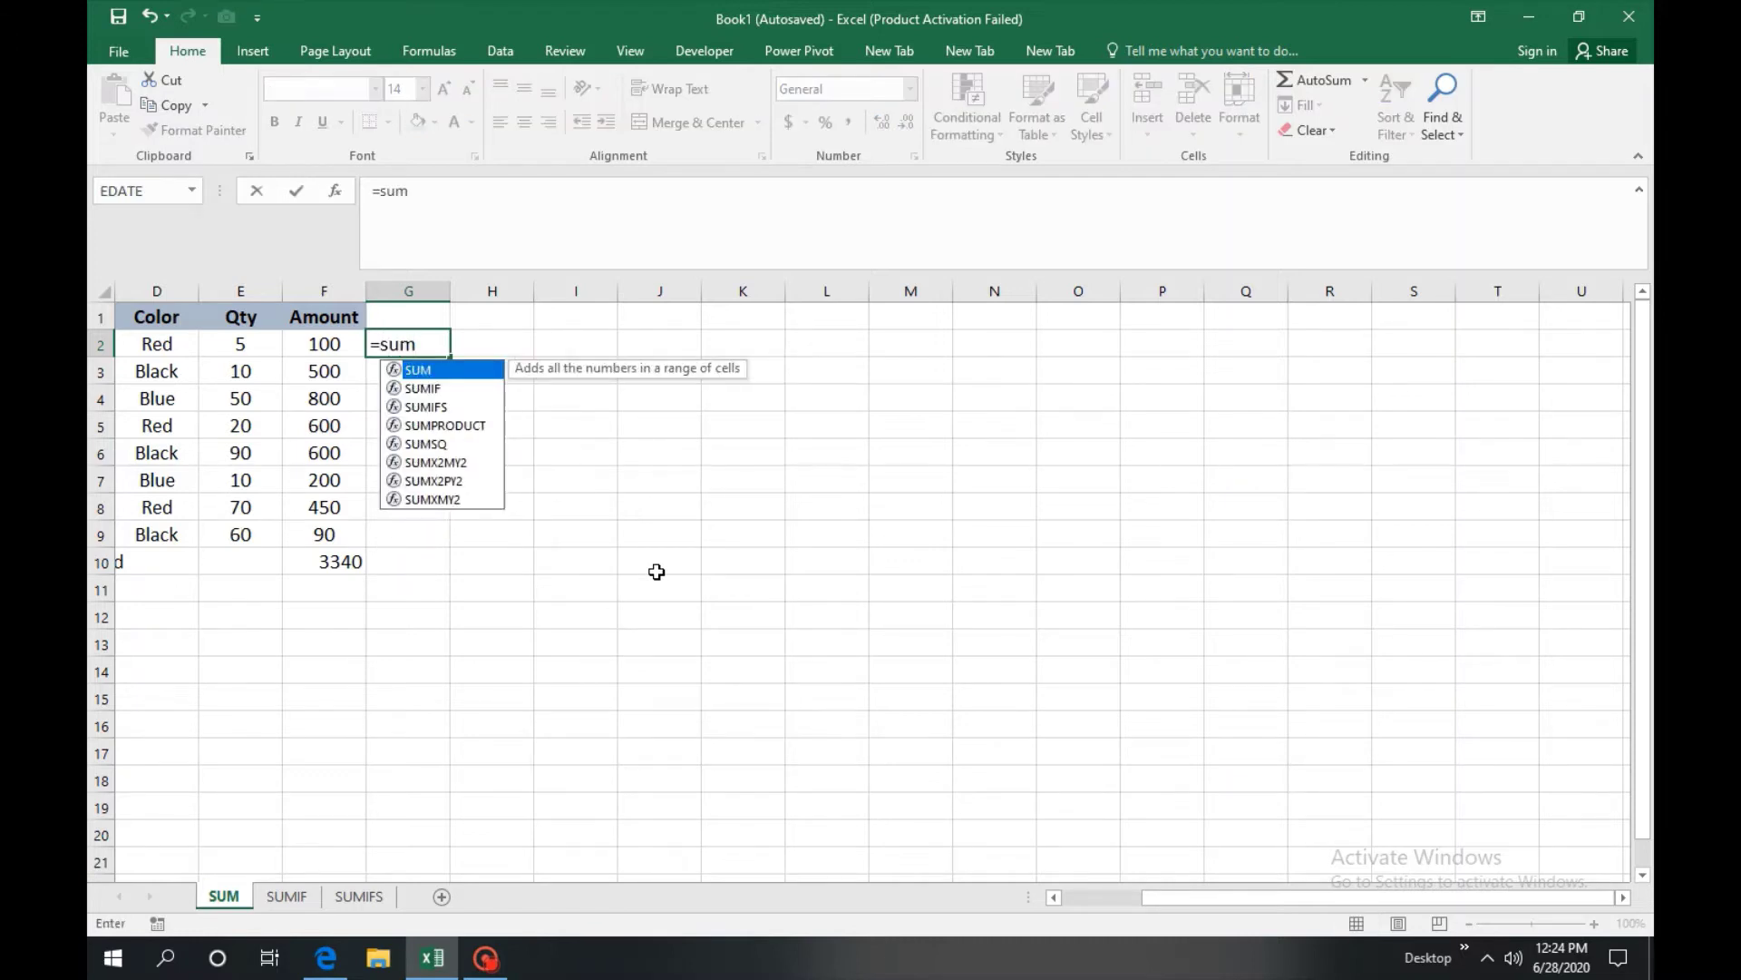
pyautogui.press('Tab')
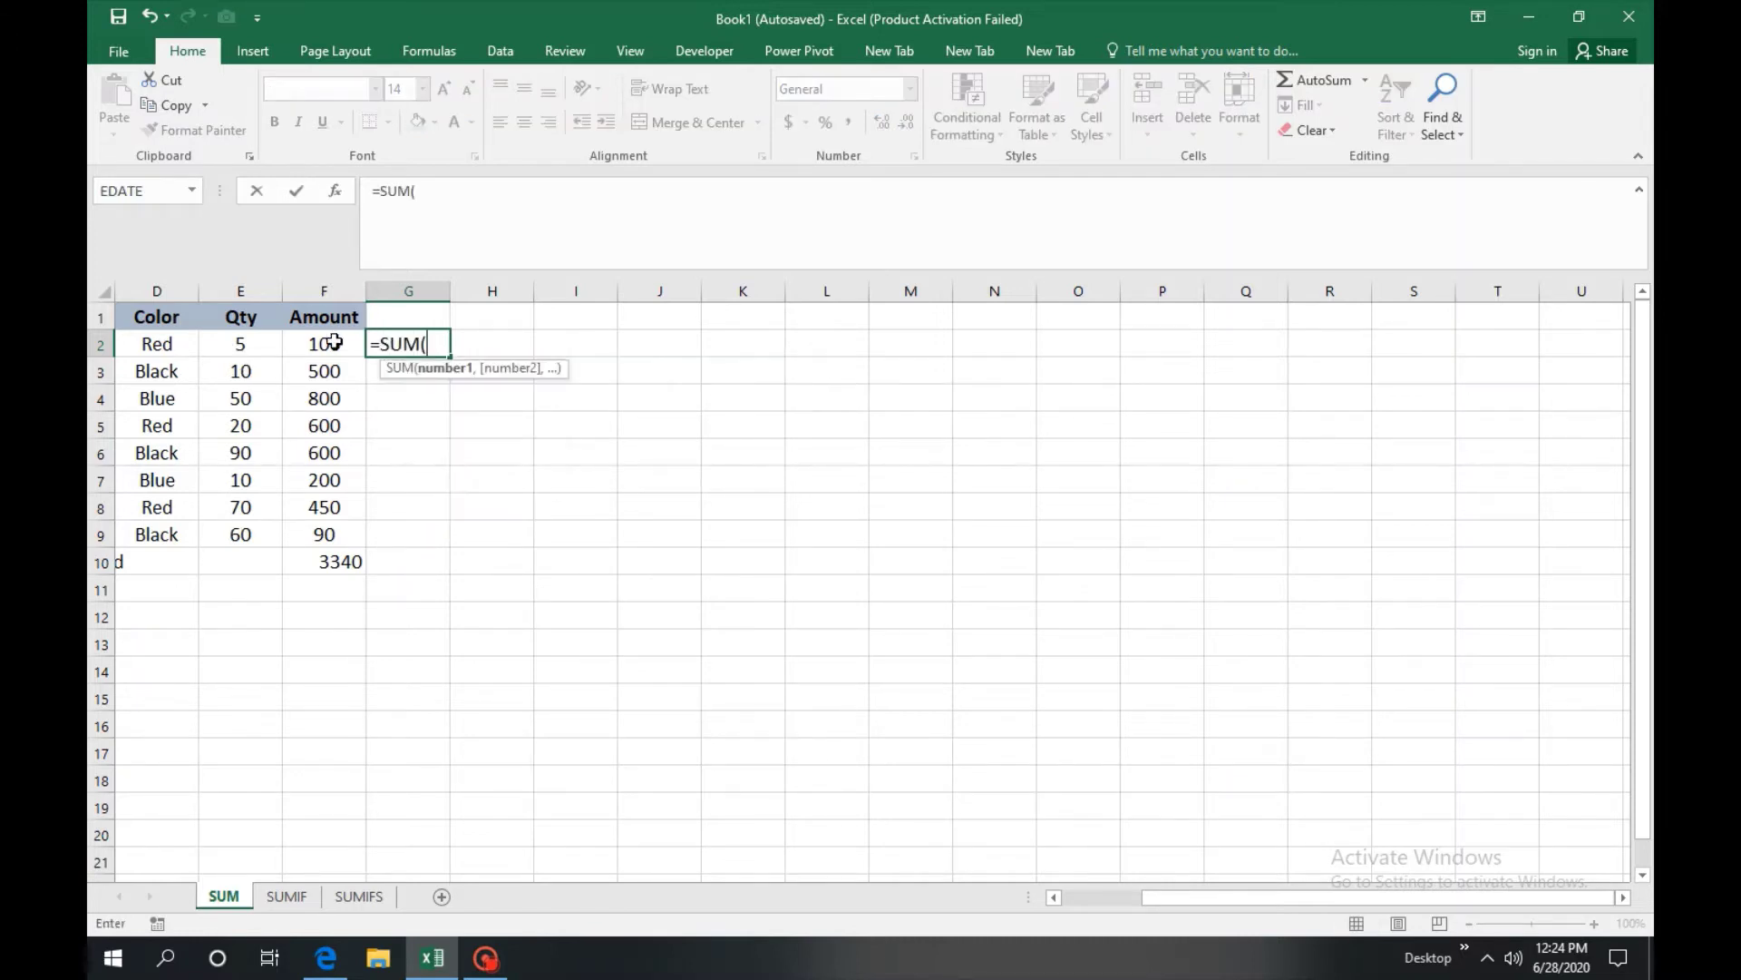
pyautogui.click(244, 345)
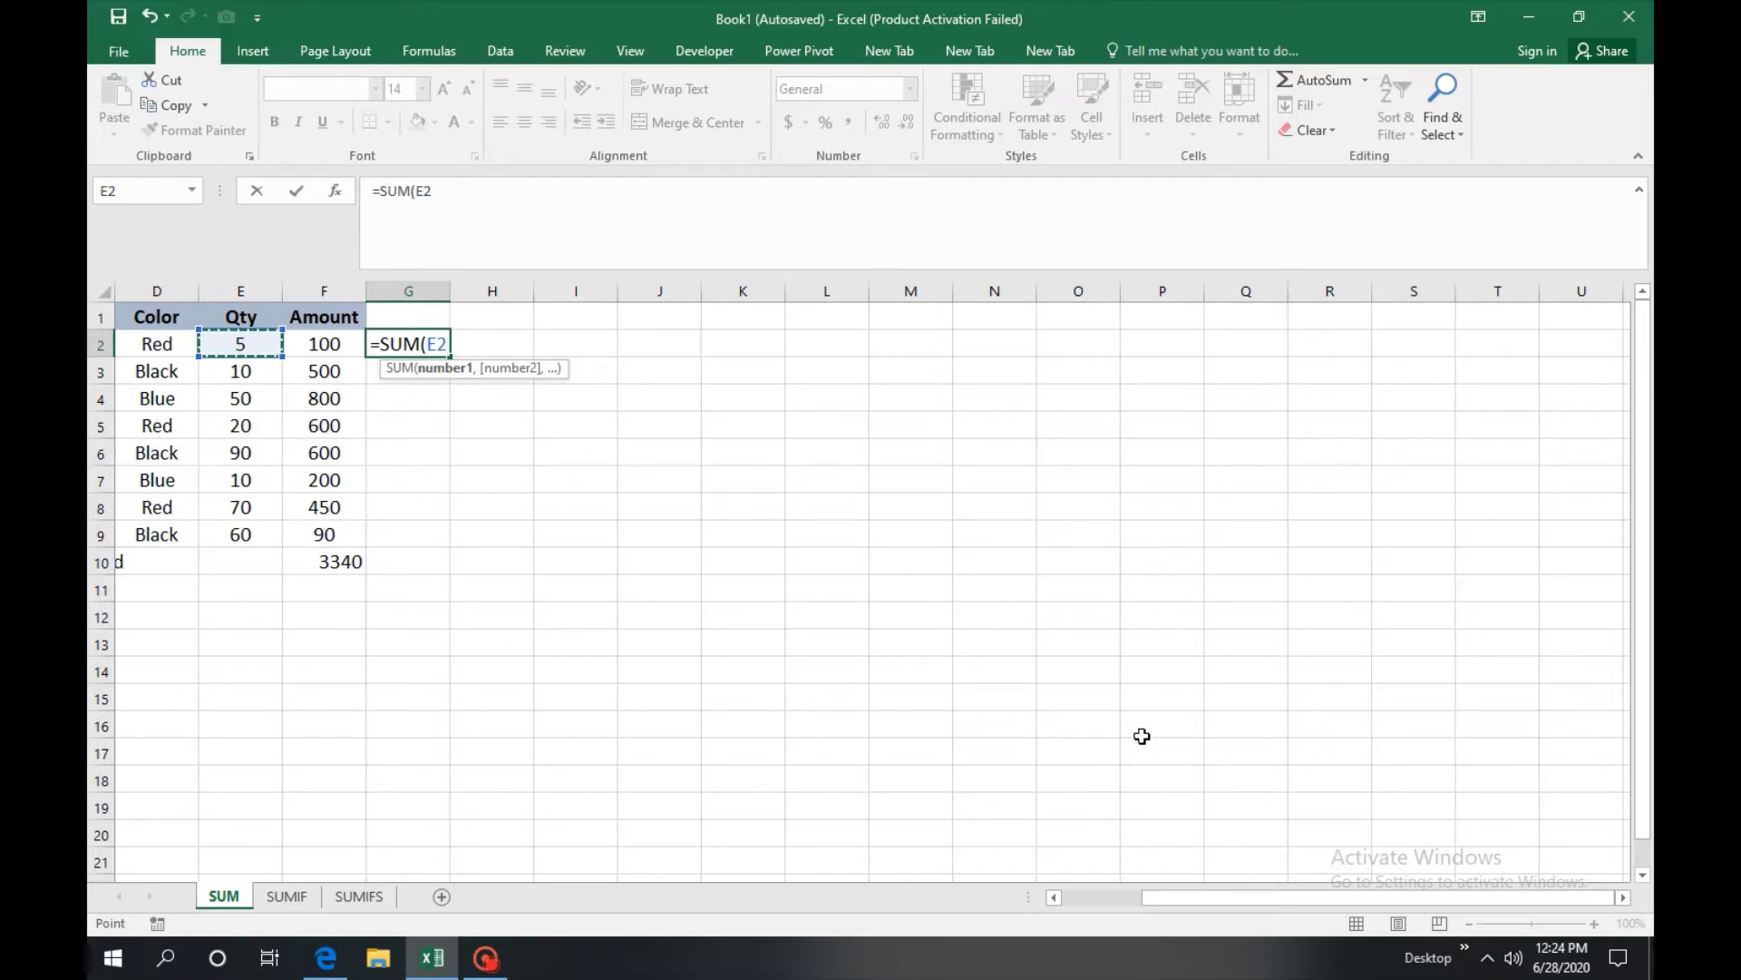
pyautogui.write(',')
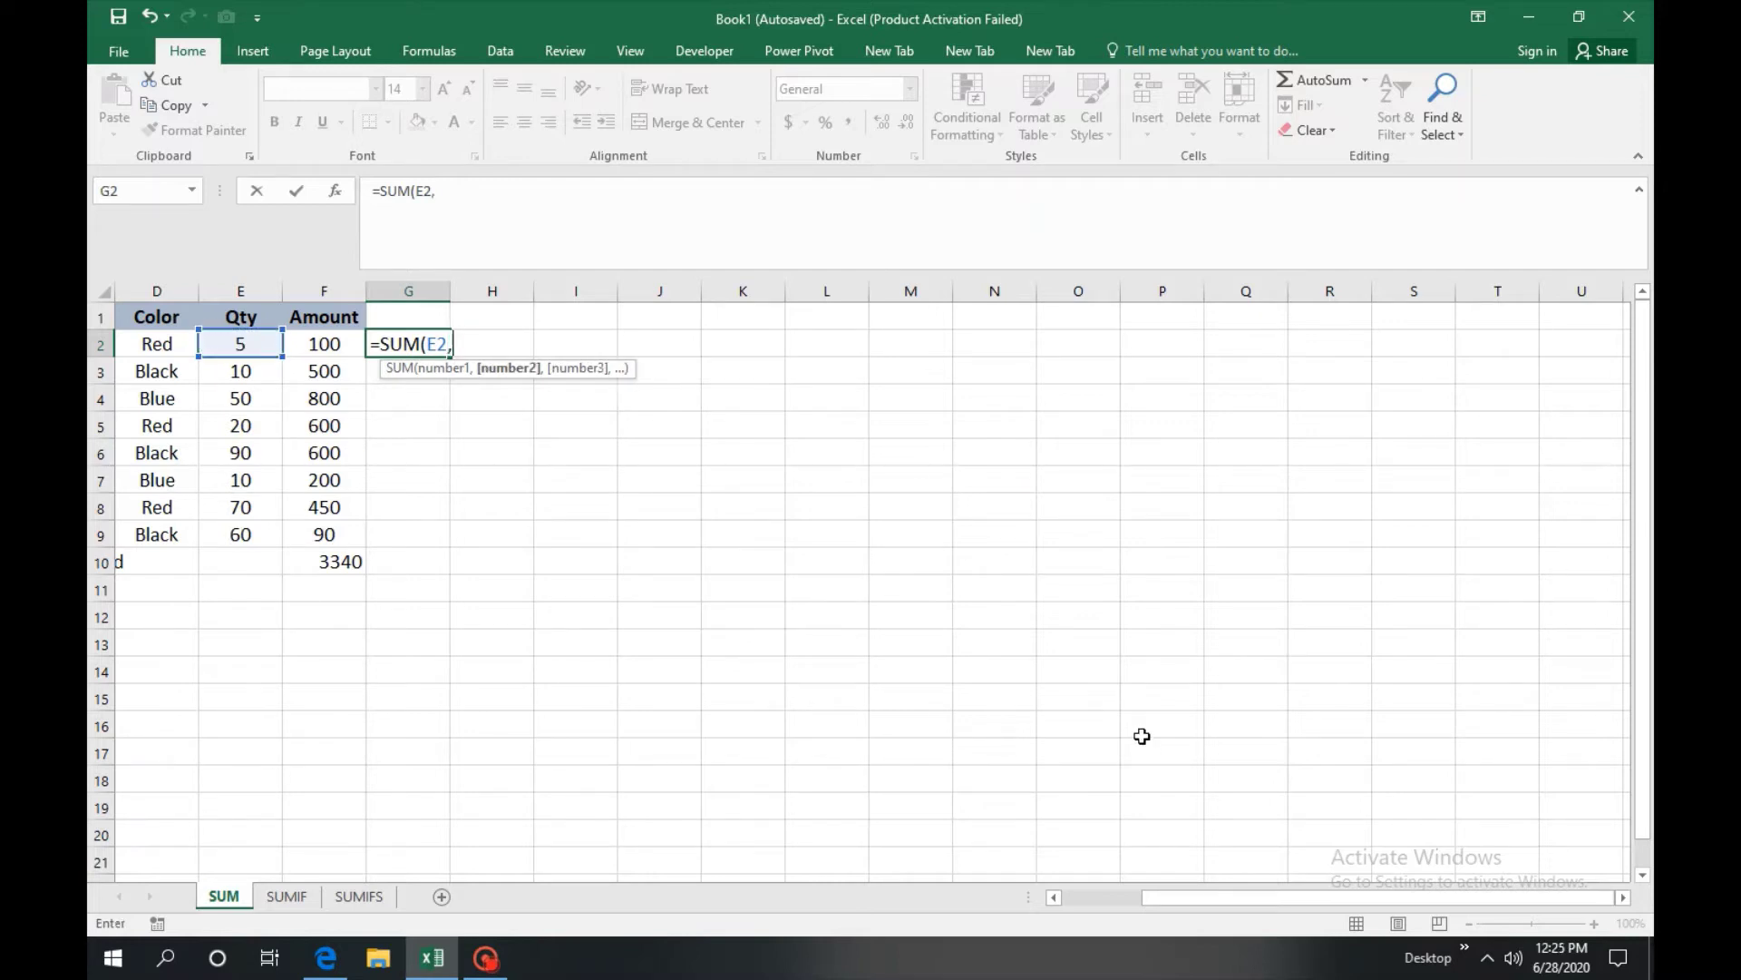
pyautogui.click(316, 350)
pyautogui.write(')')
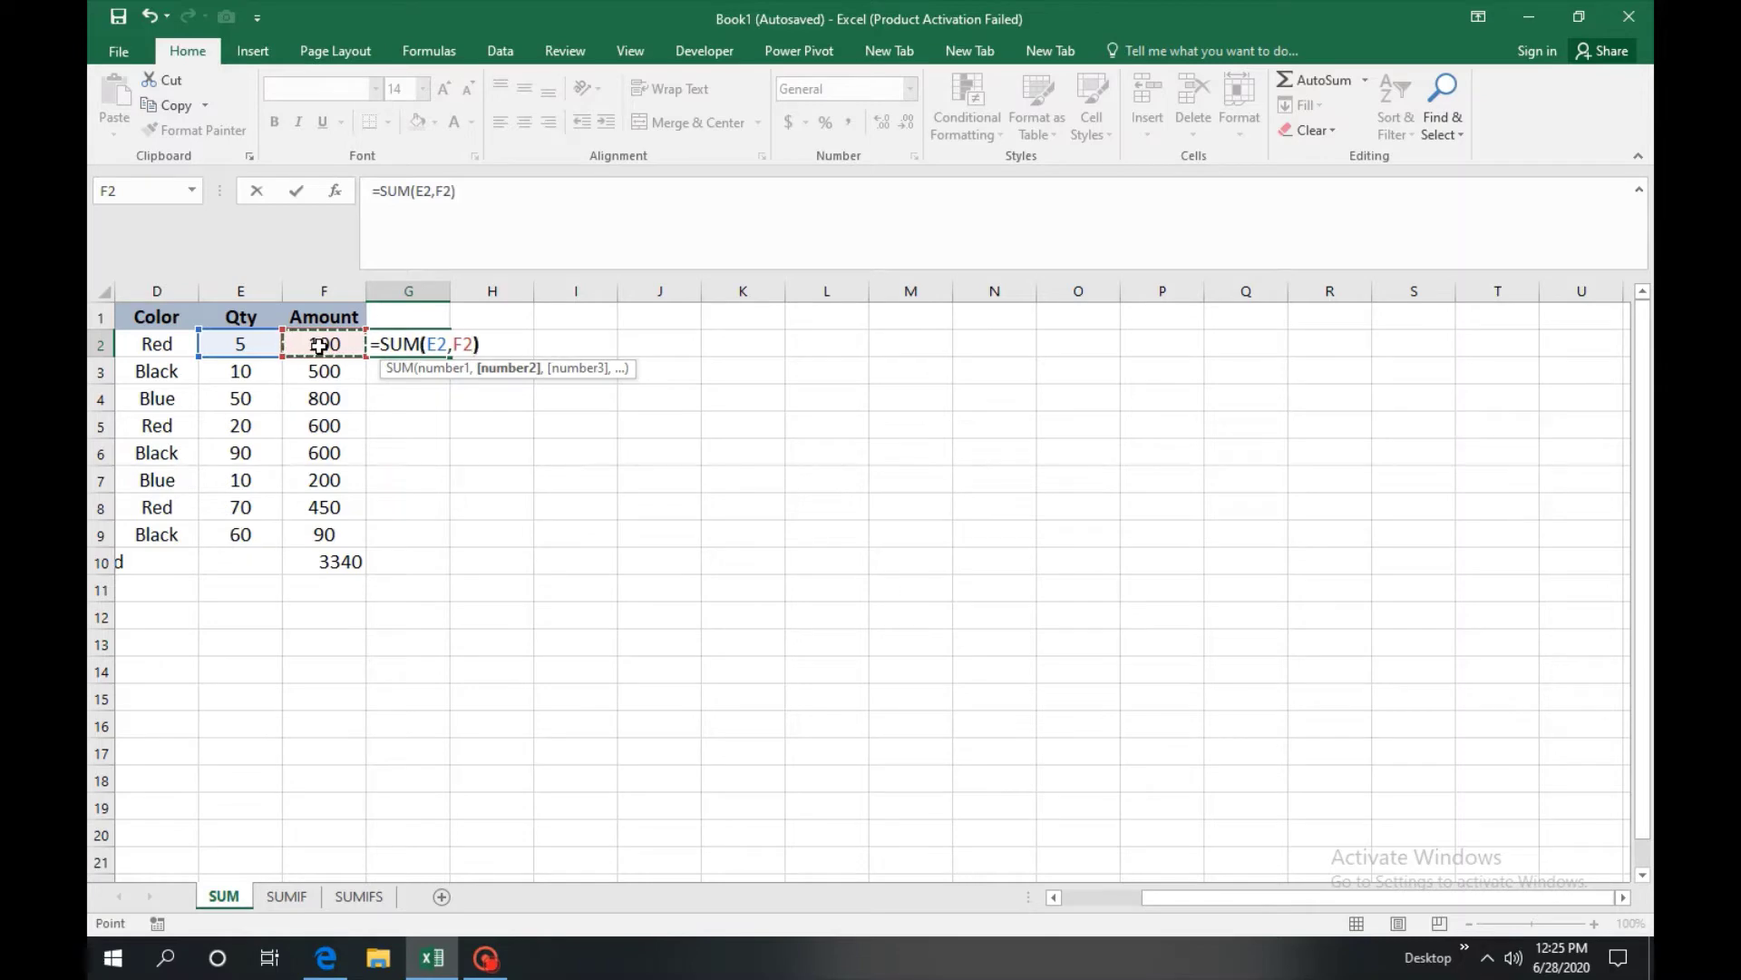
pyautogui.press('Return')
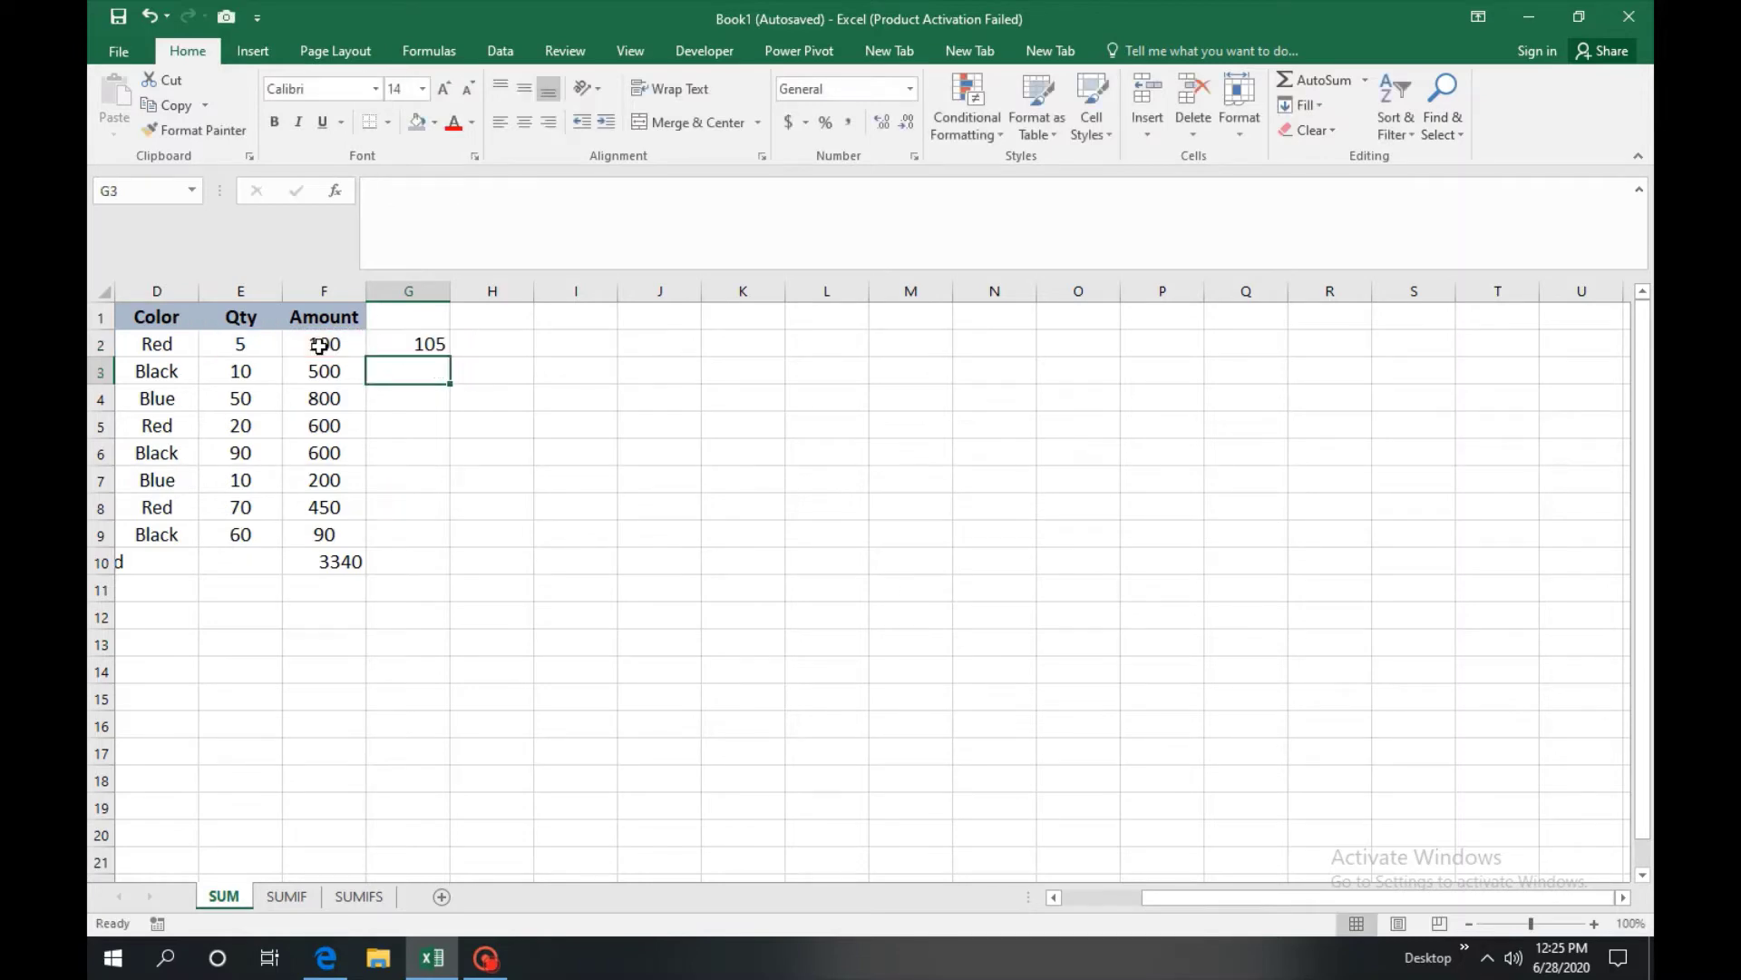
# - Fill the row sum formula from G2 down through G9 and check the row 3 source values
pyautogui.click(446, 346)
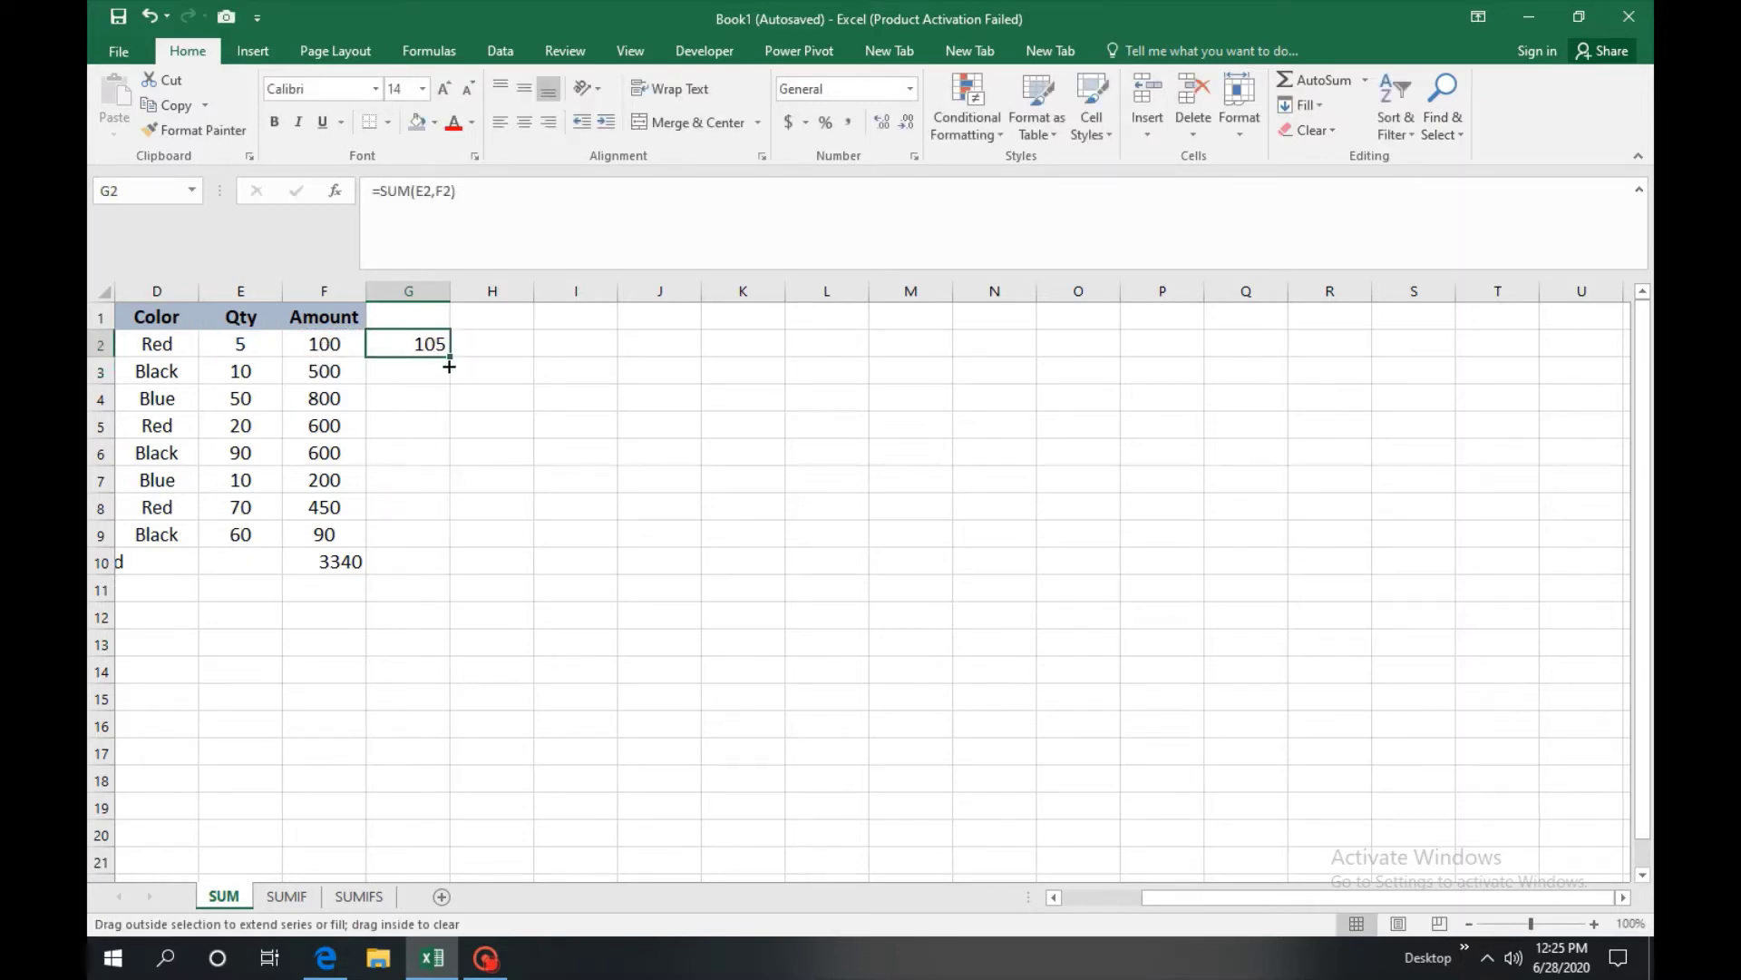
pyautogui.moveTo(448, 365); pyautogui.dragTo(441, 536)
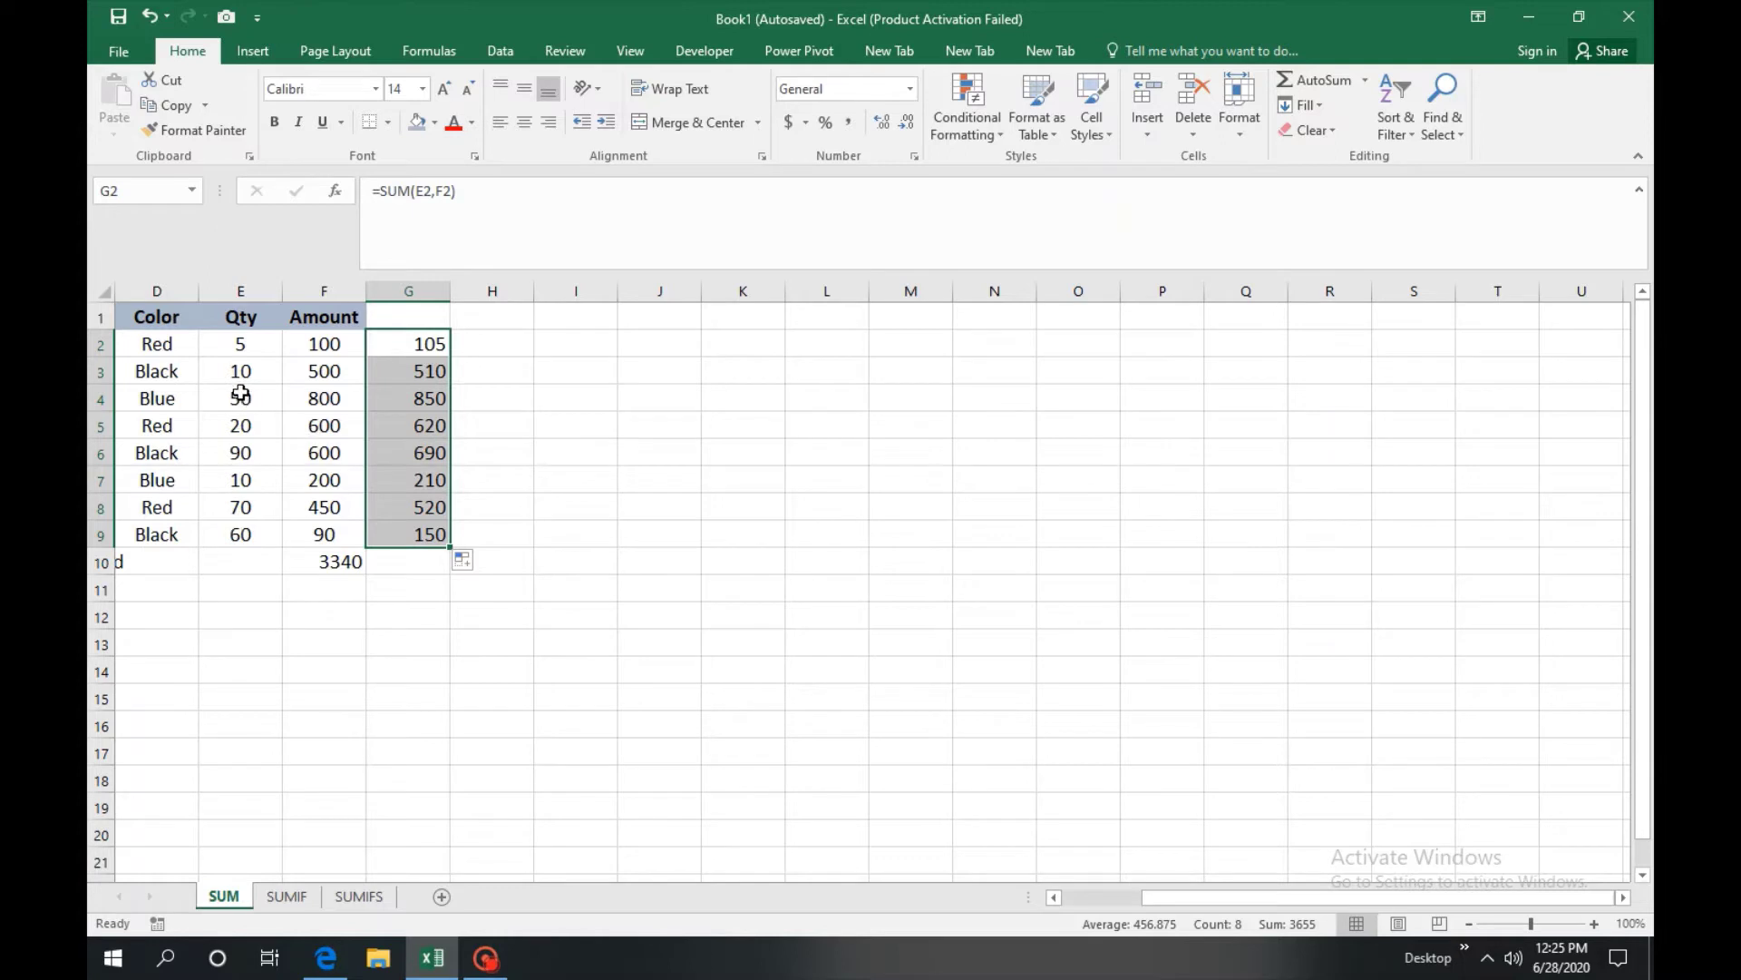
pyautogui.moveTo(243, 372); pyautogui.dragTo(330, 373)
pyautogui.click(553, 421)
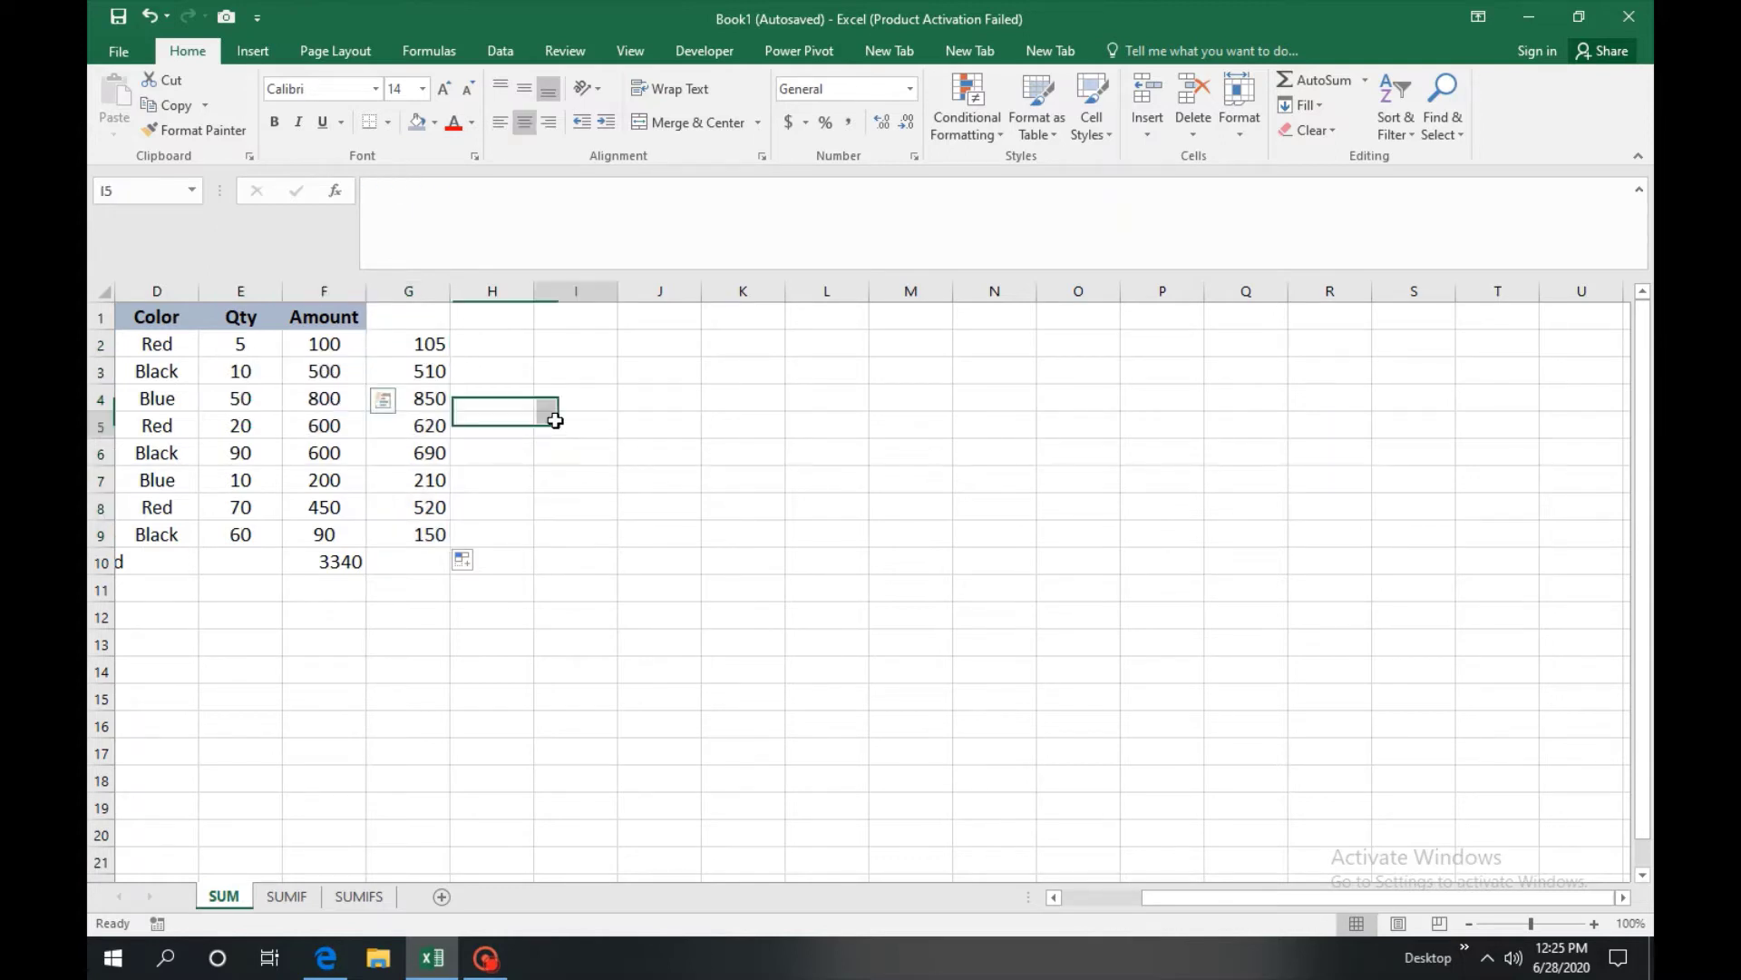
# - Clear the row sums in G2:G9 and the Amount total in F10
pyautogui.moveTo(443, 344); pyautogui.dragTo(433, 535)
pyautogui.press('Delete')
pyautogui.click(328, 564)
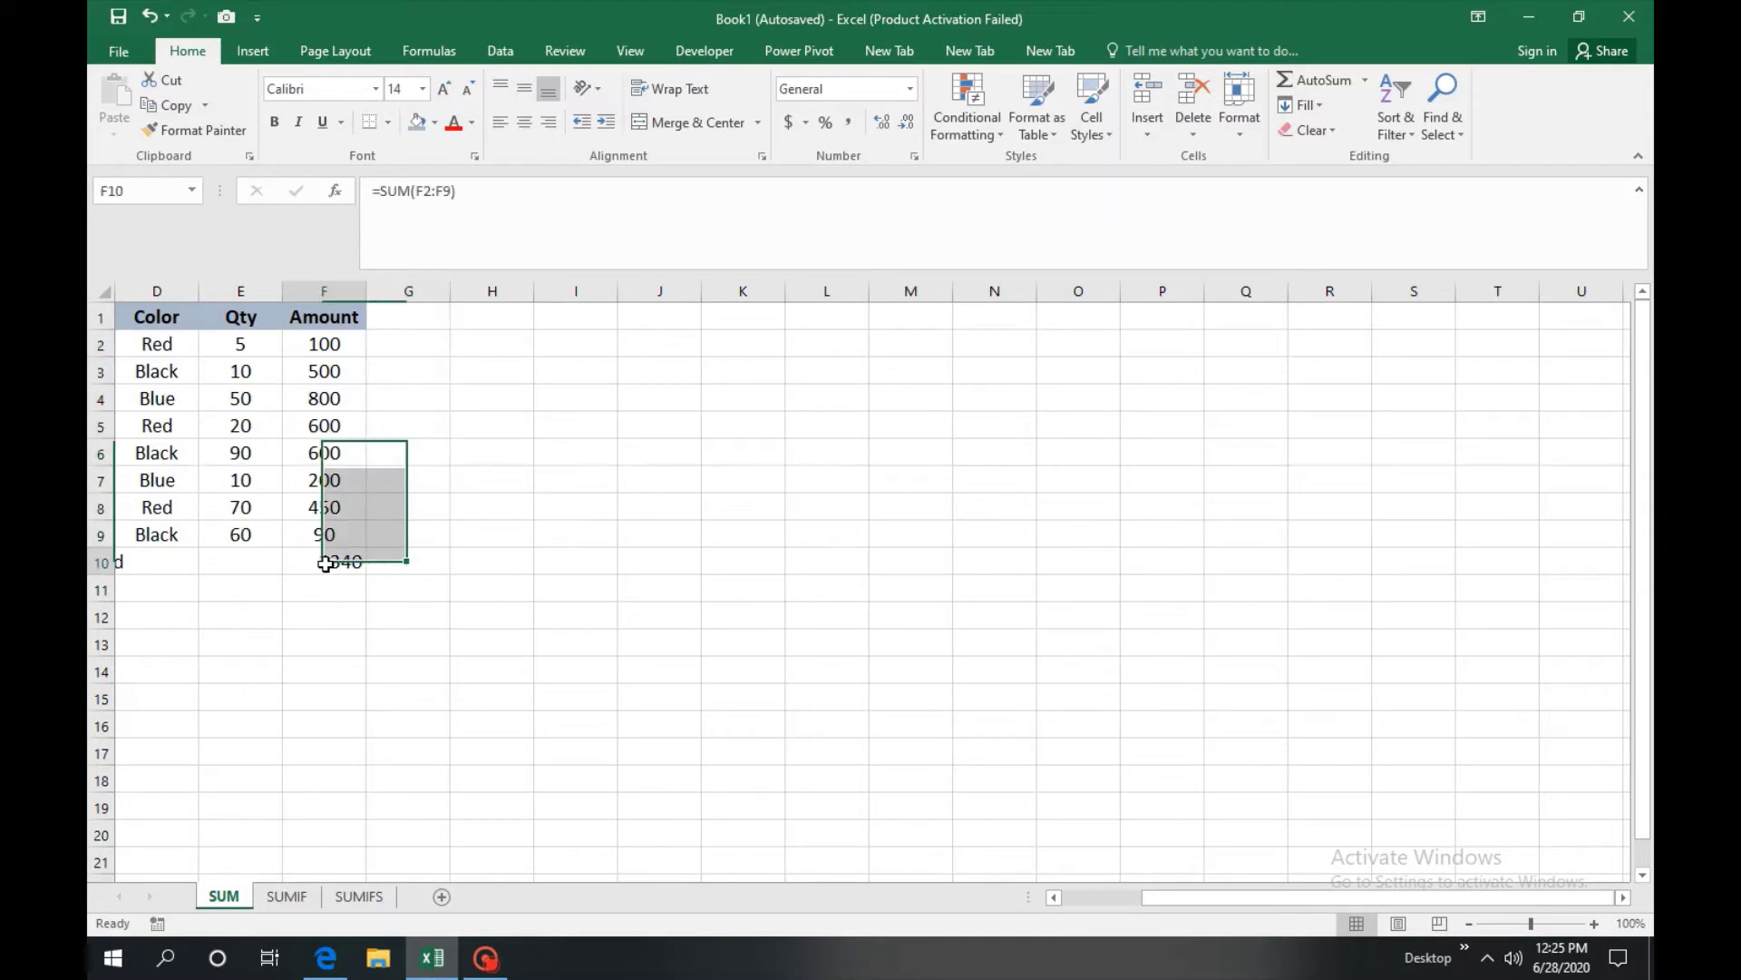
pyautogui.press('Delete')
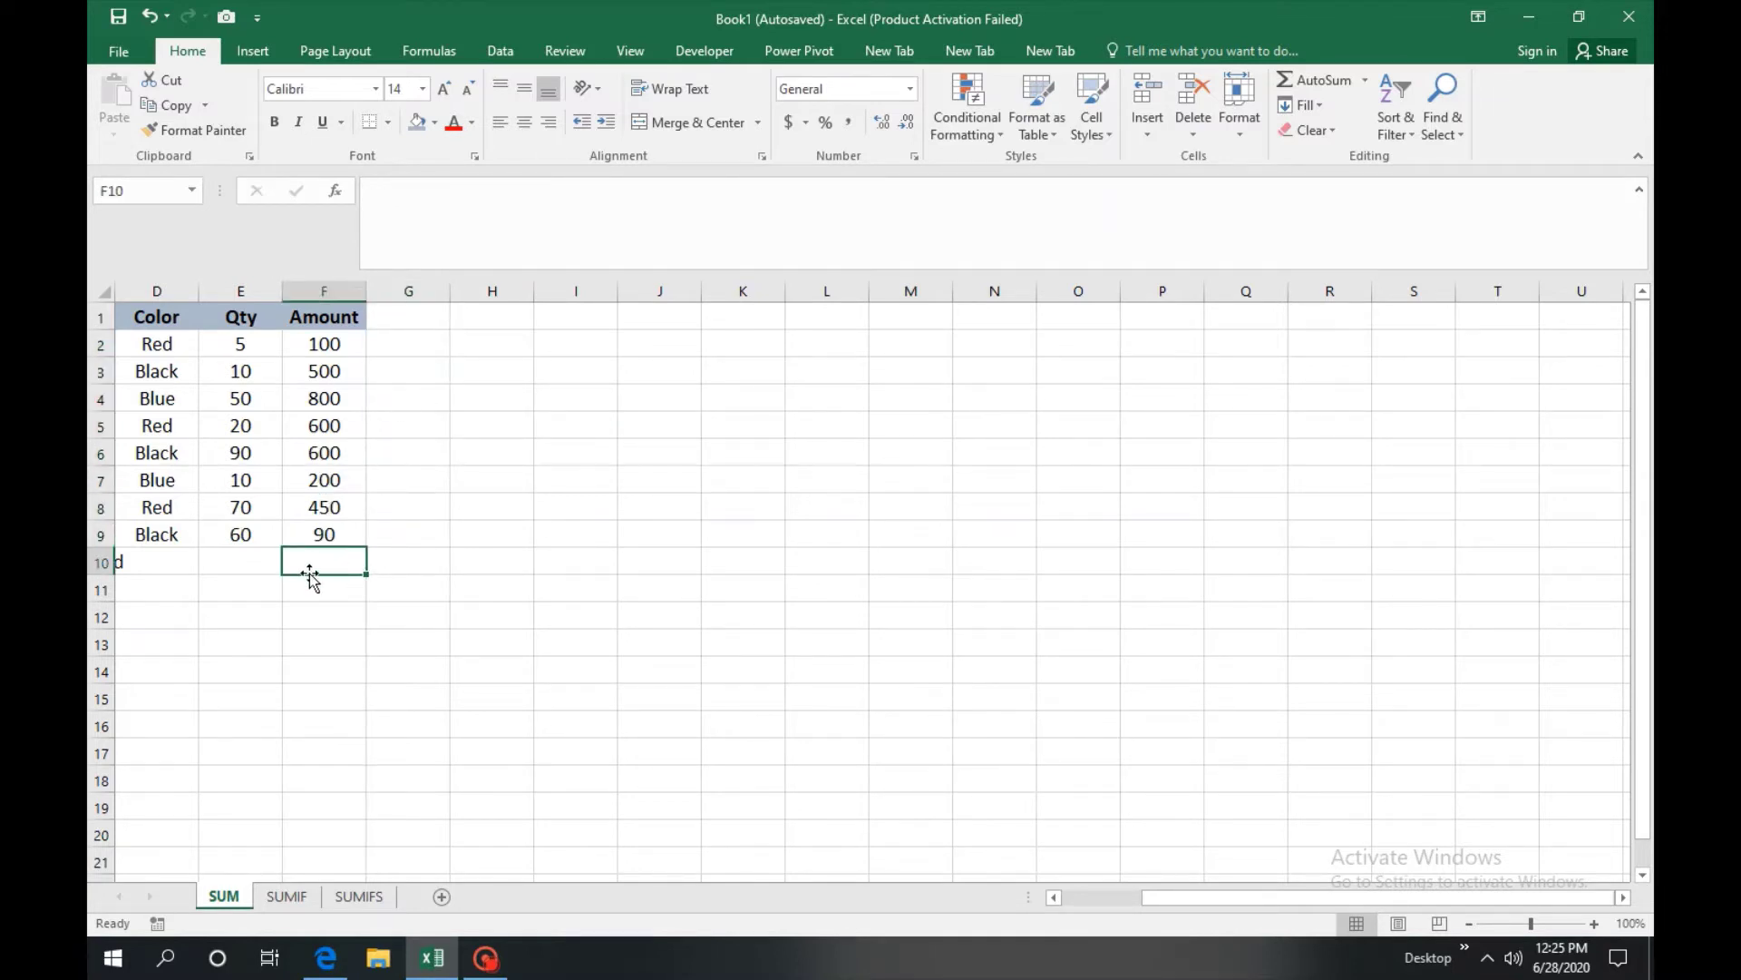
# - Use AutoSum to enter =SUM(F2:F9) in F10 and =SUM(E2:F2) in G2
pyautogui.click(1317, 80)
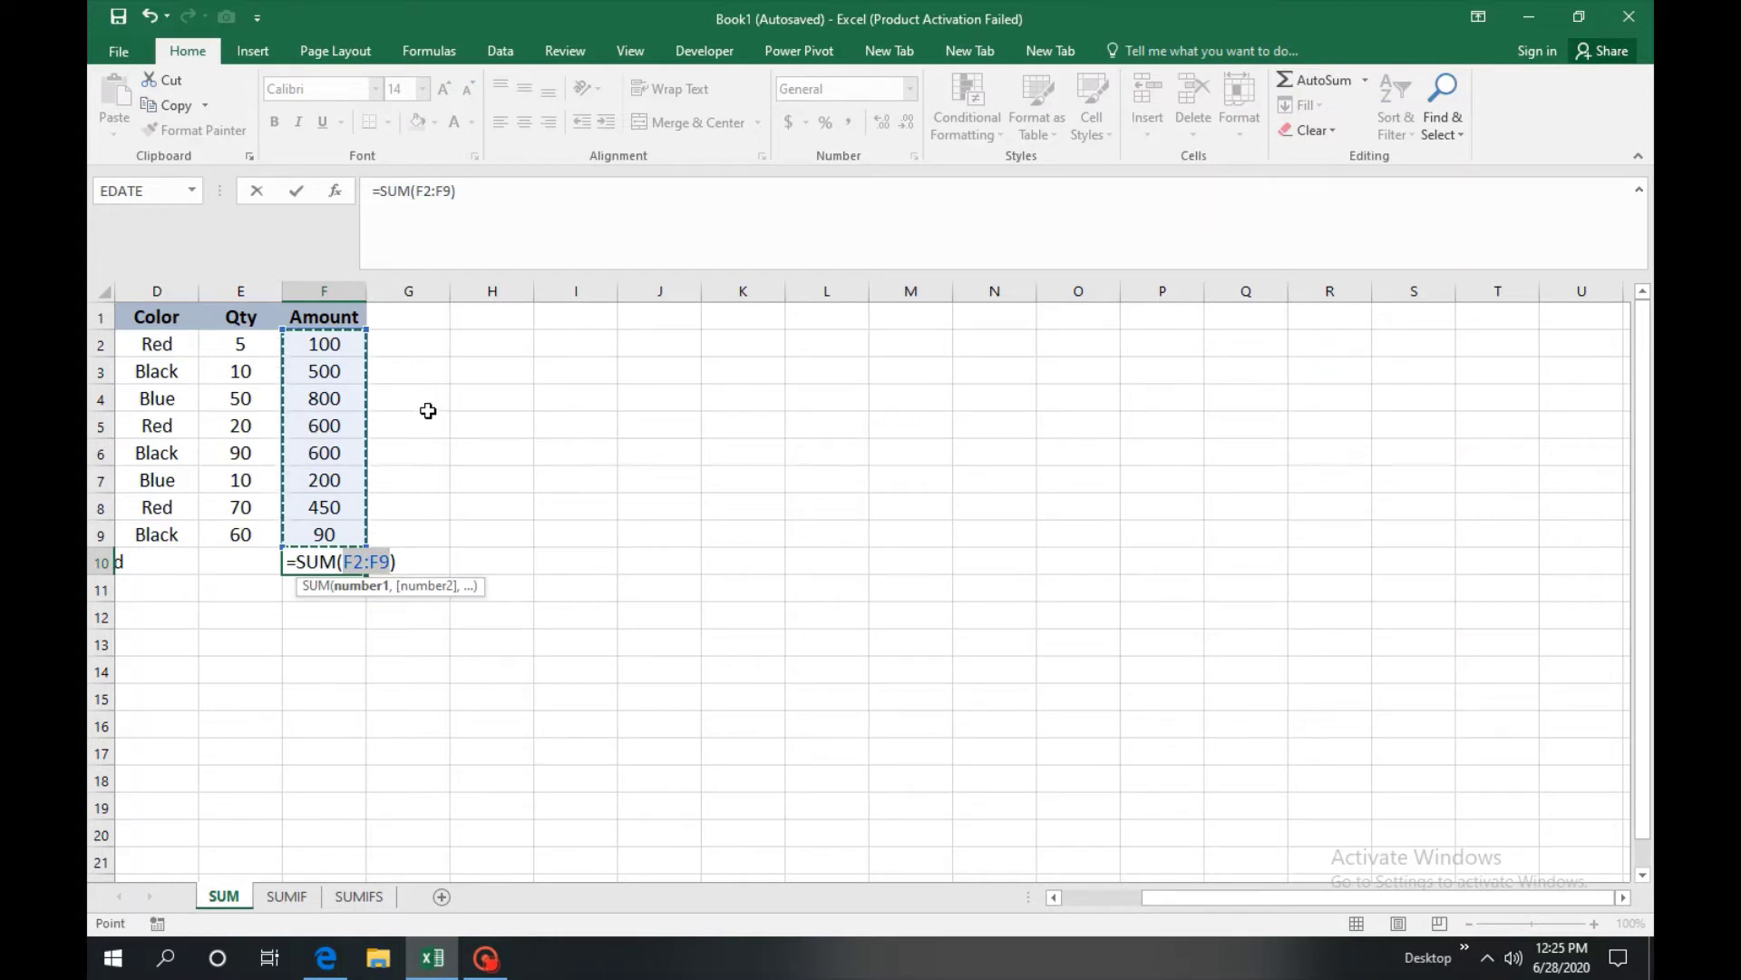
pyautogui.press('Return')
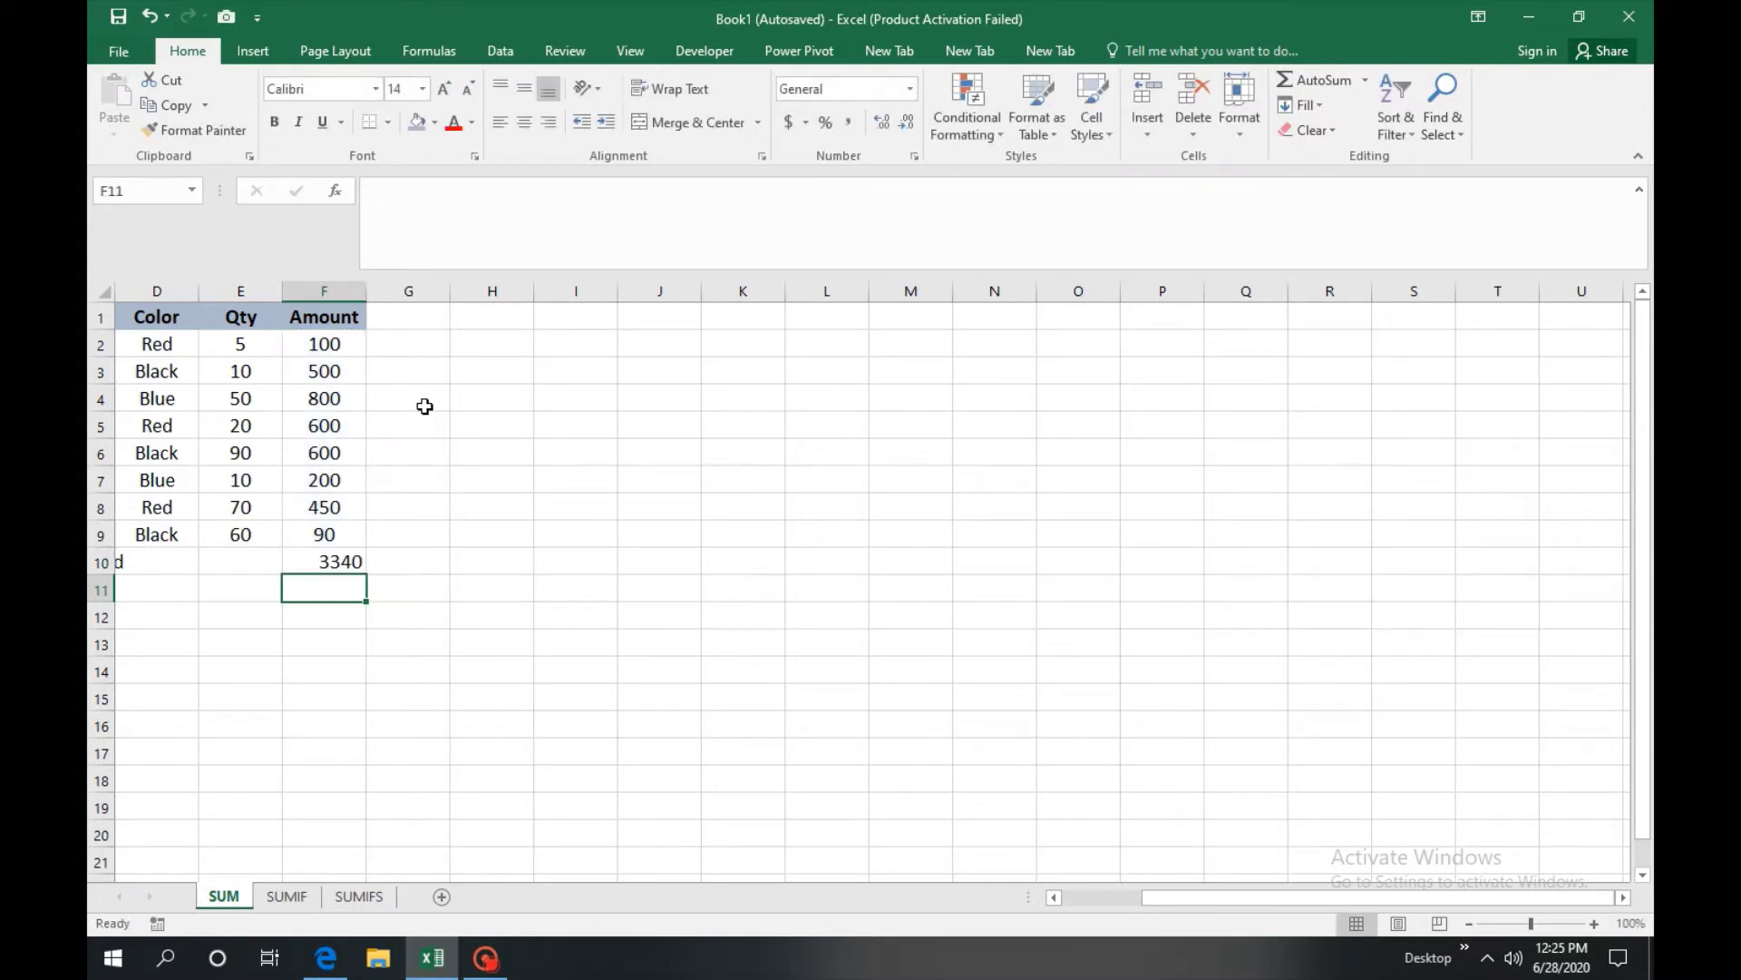
pyautogui.click(415, 350)
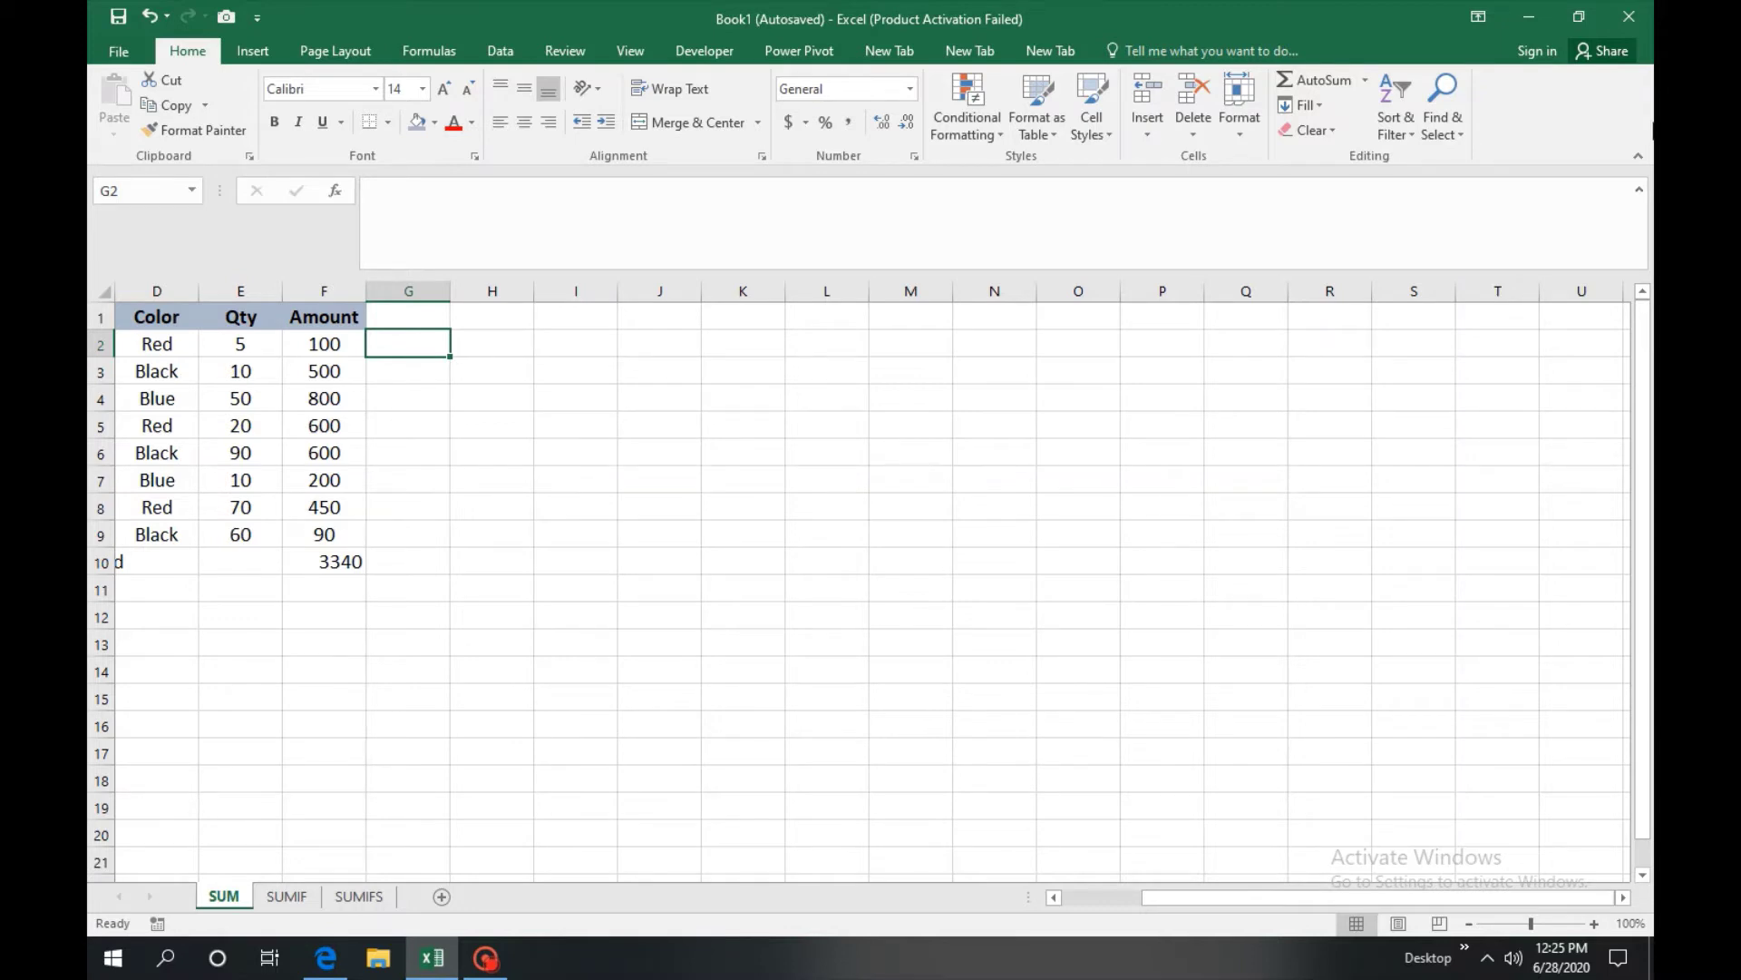
pyautogui.click(1306, 78)
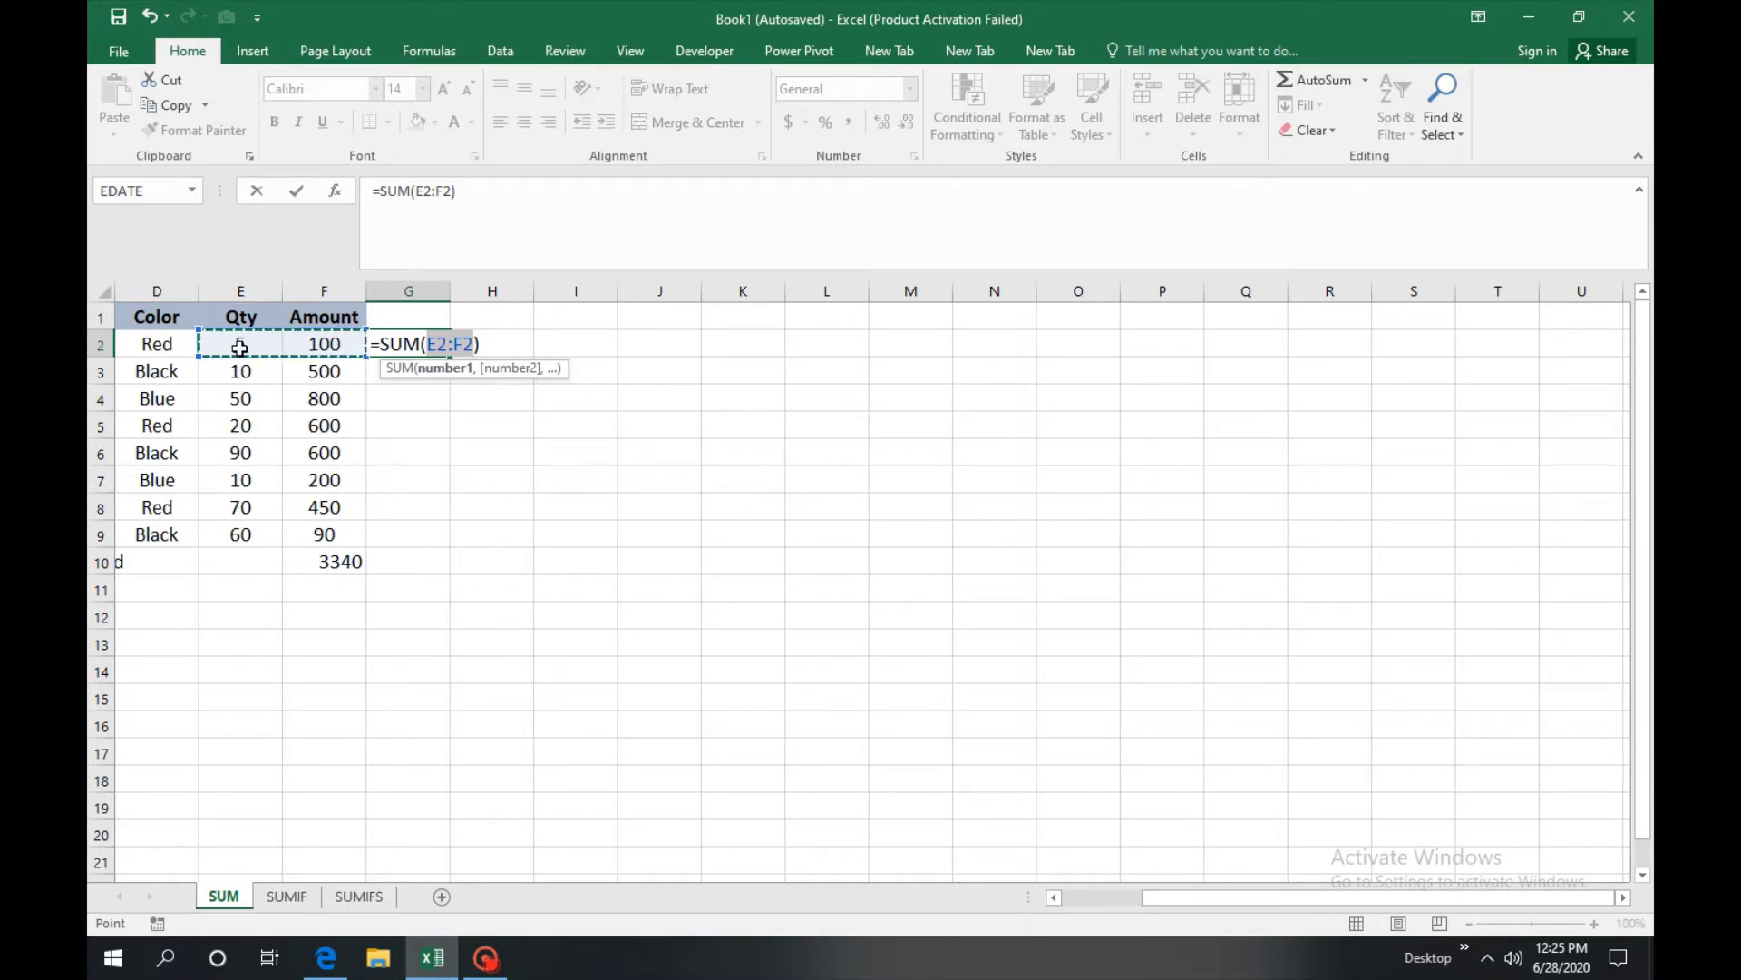
pyautogui.press('Return')
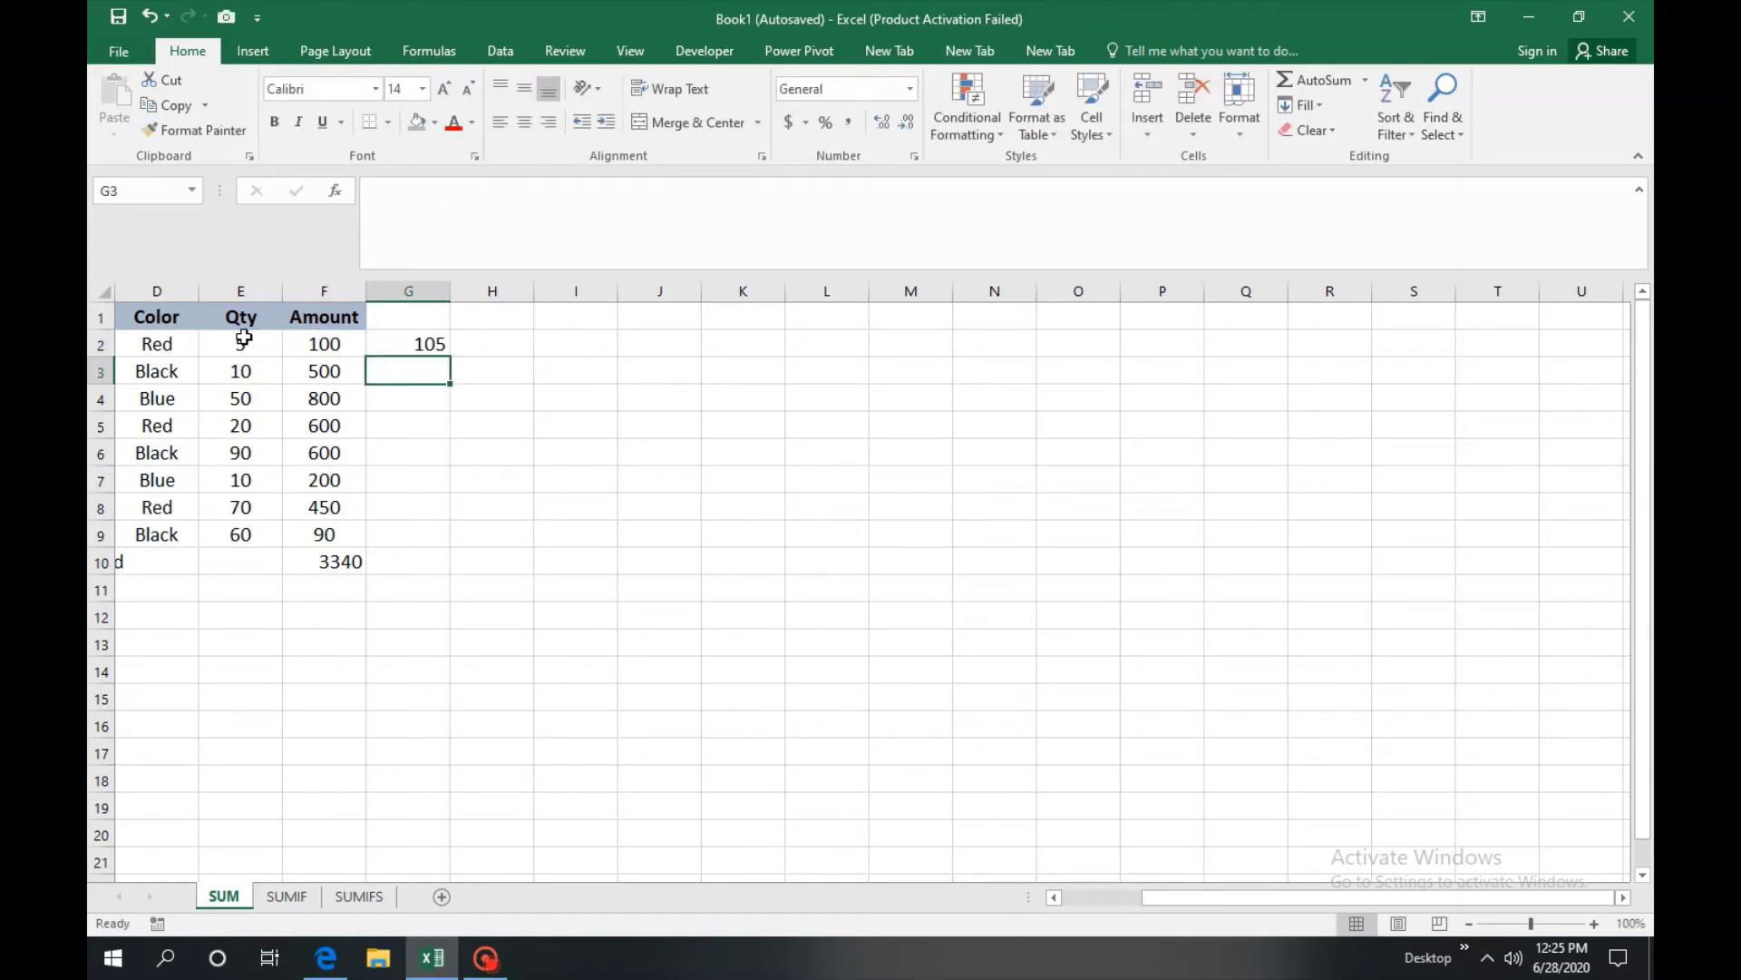
# - Fill the AutoSum formula from G2 down through G9, checking the Qty and Amount cells it adds
pyautogui.click(412, 344)
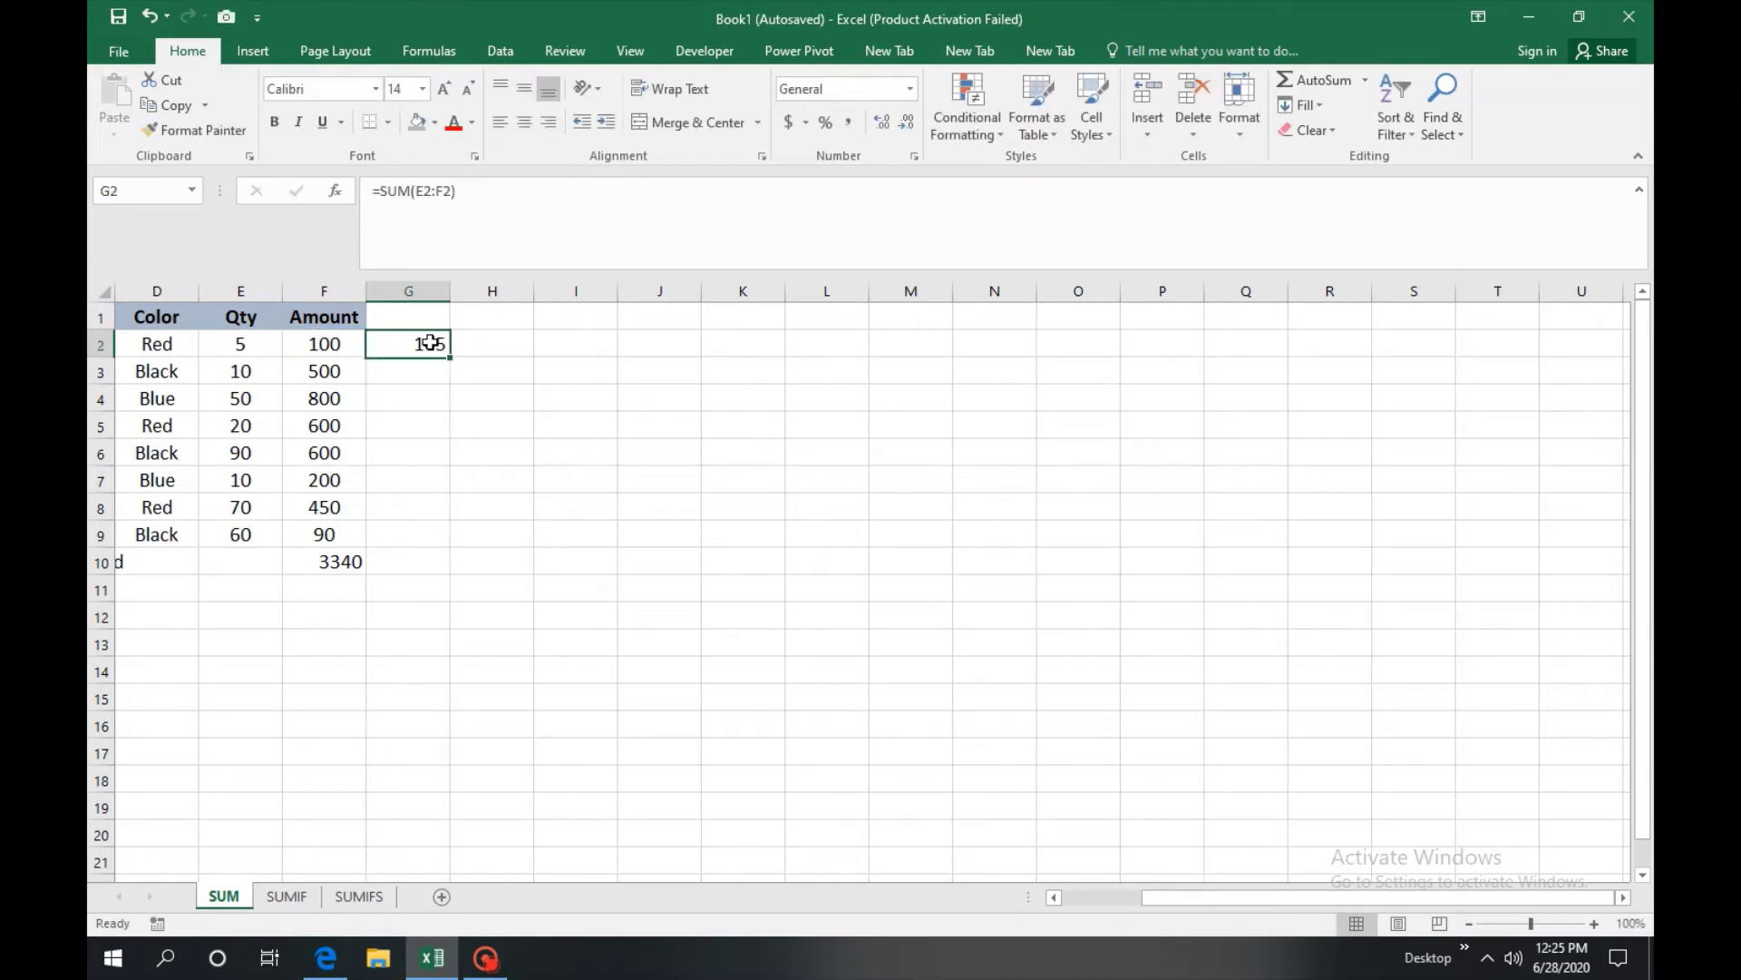
pyautogui.click(241, 347)
pyautogui.click(328, 350)
pyautogui.click(428, 343)
pyautogui.moveTo(452, 362); pyautogui.dragTo(449, 544)
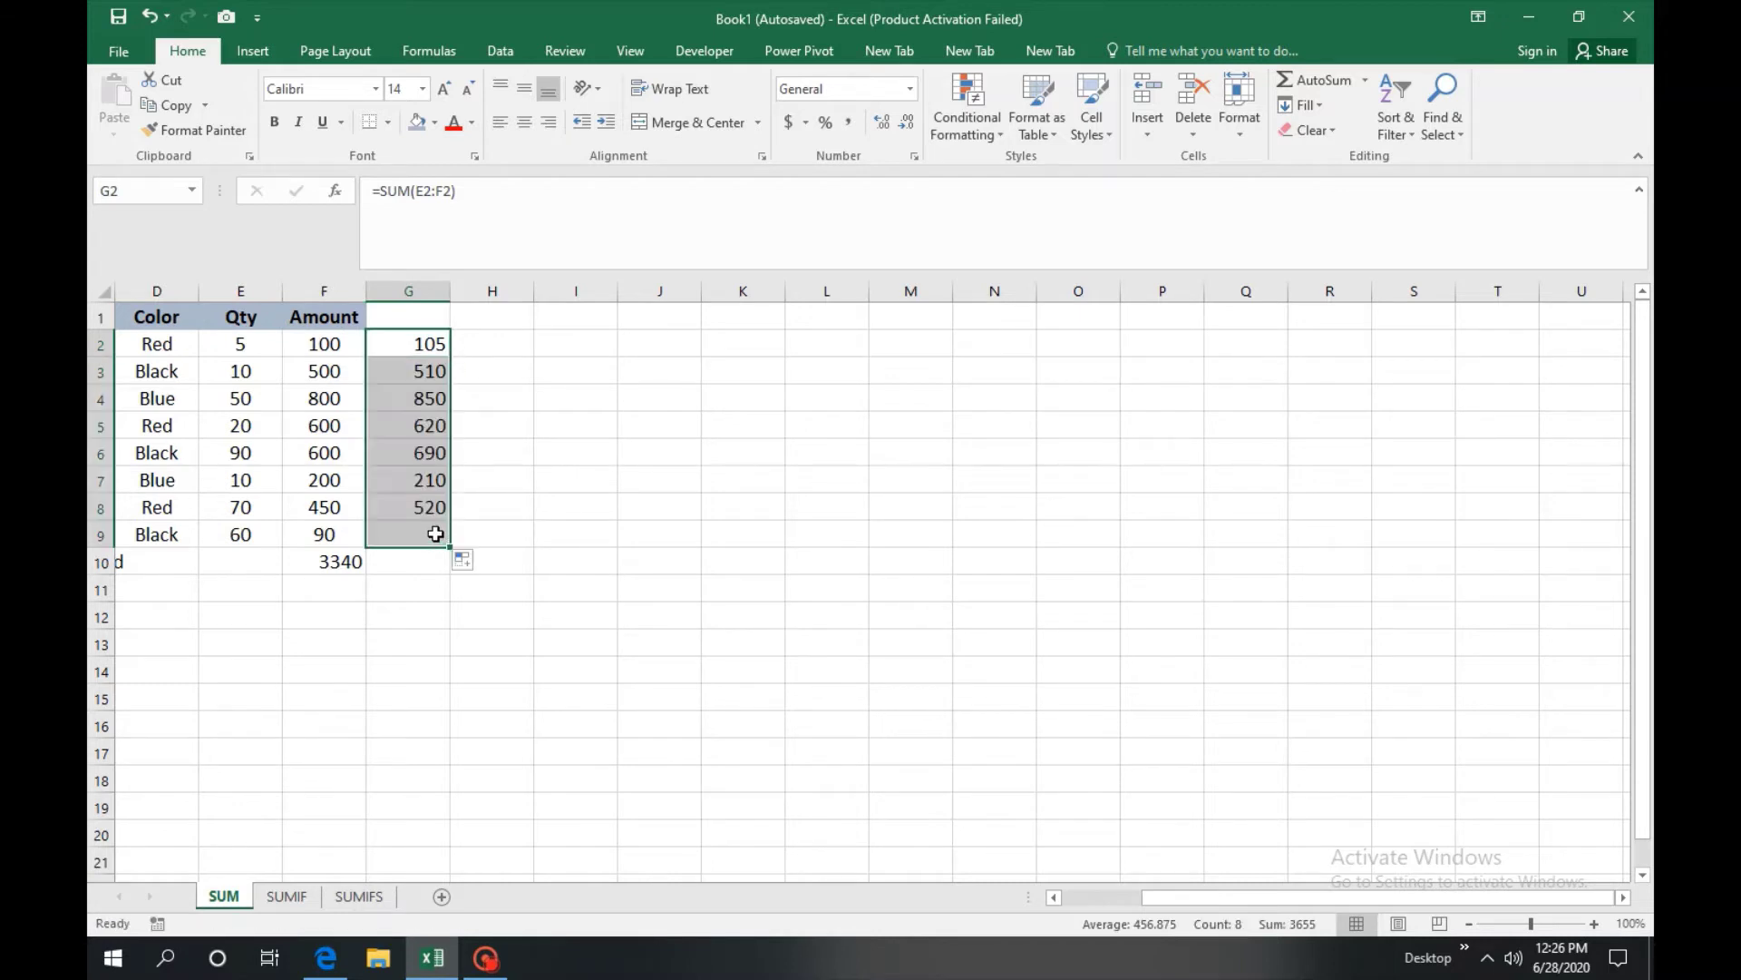
pyautogui.click(247, 377)
pyautogui.click(335, 370)
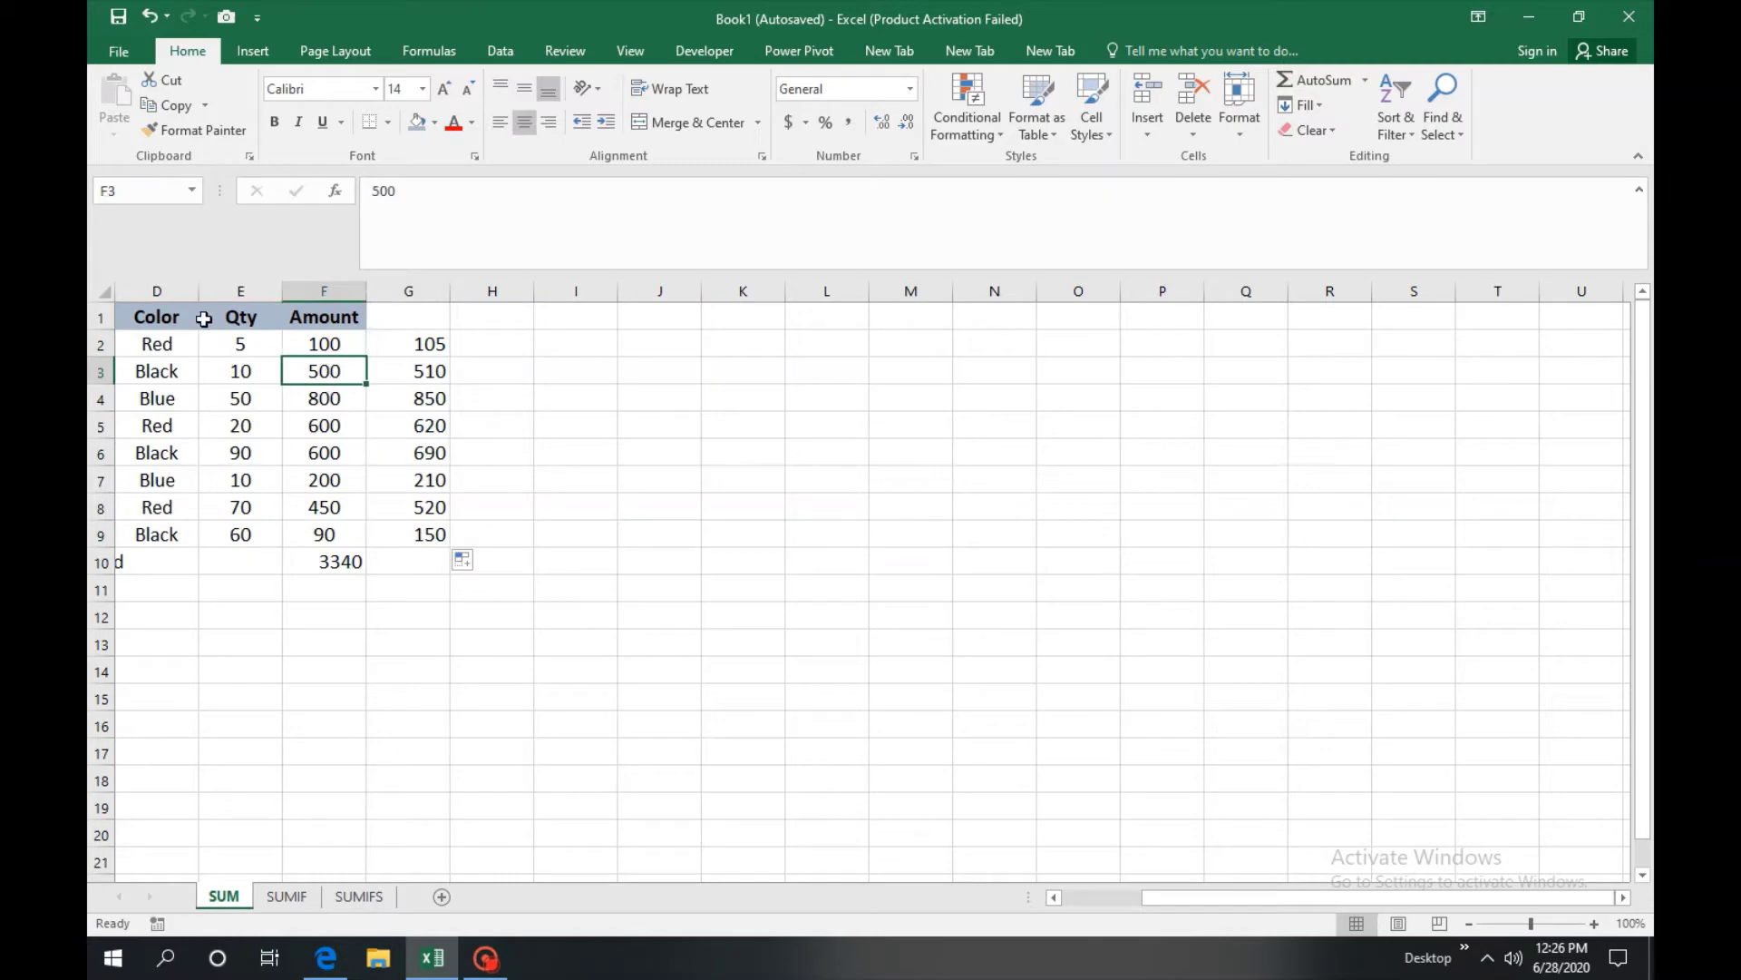
pyautogui.click(418, 573)
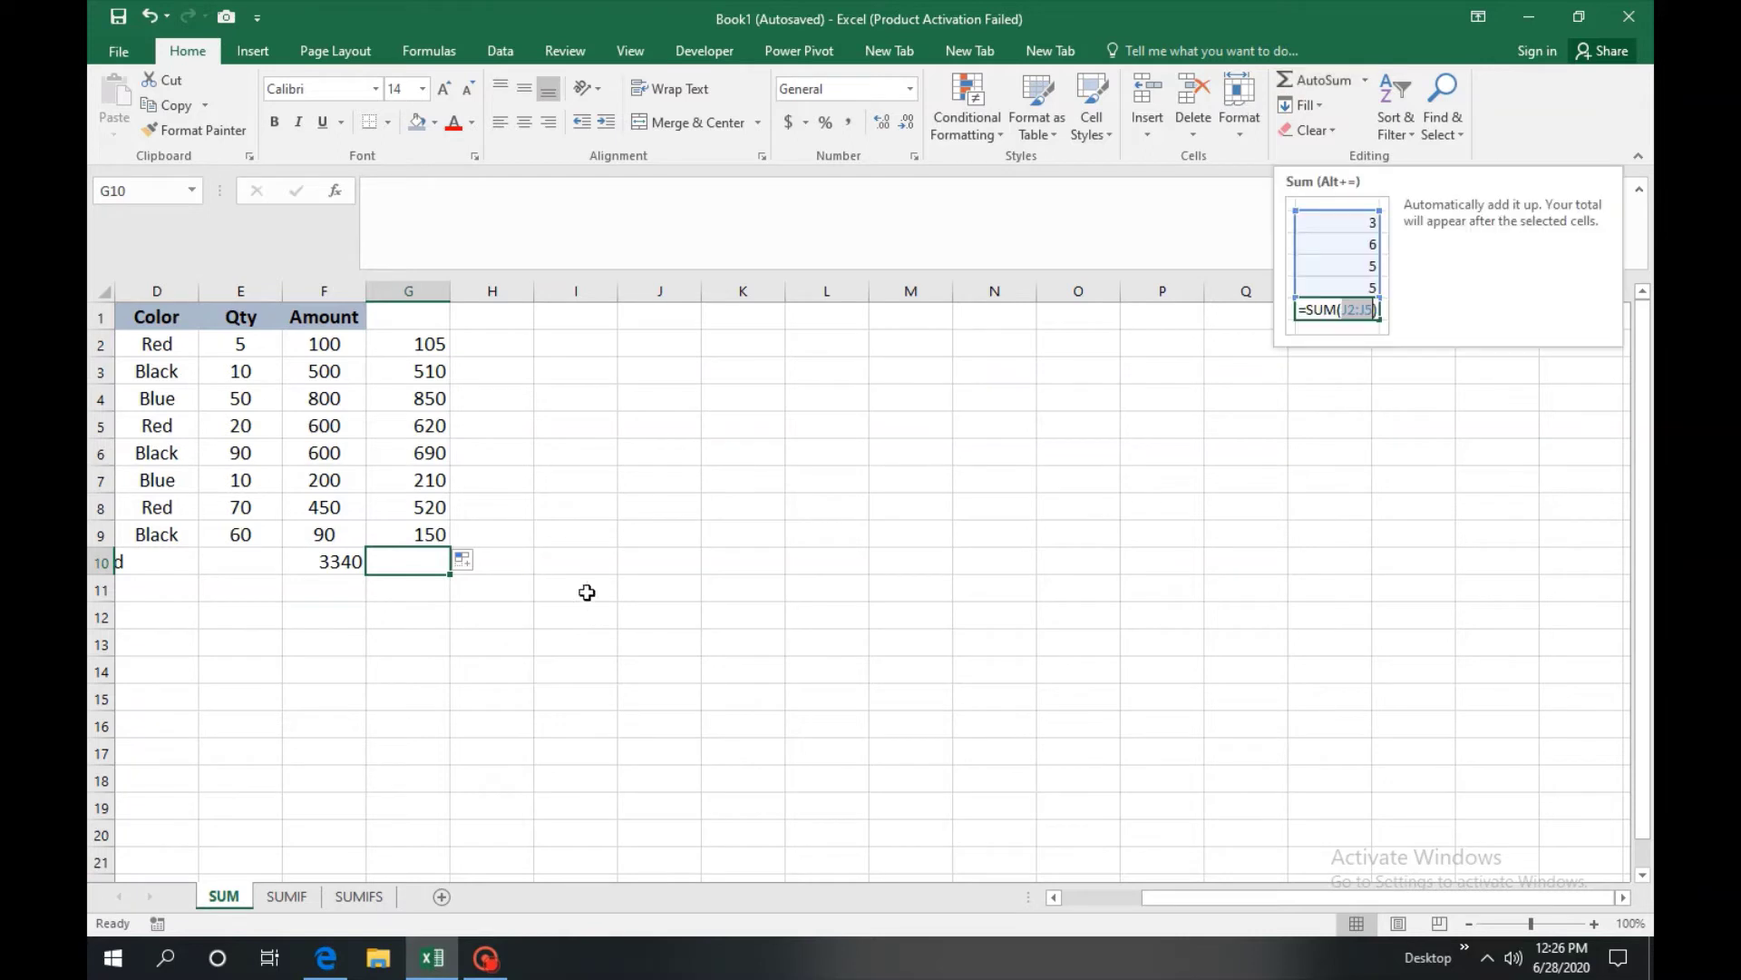
# - Review the Amount range F2:F9 on the SUM sheet and switch to the SUMIF sheet
pyautogui.click(287, 898)
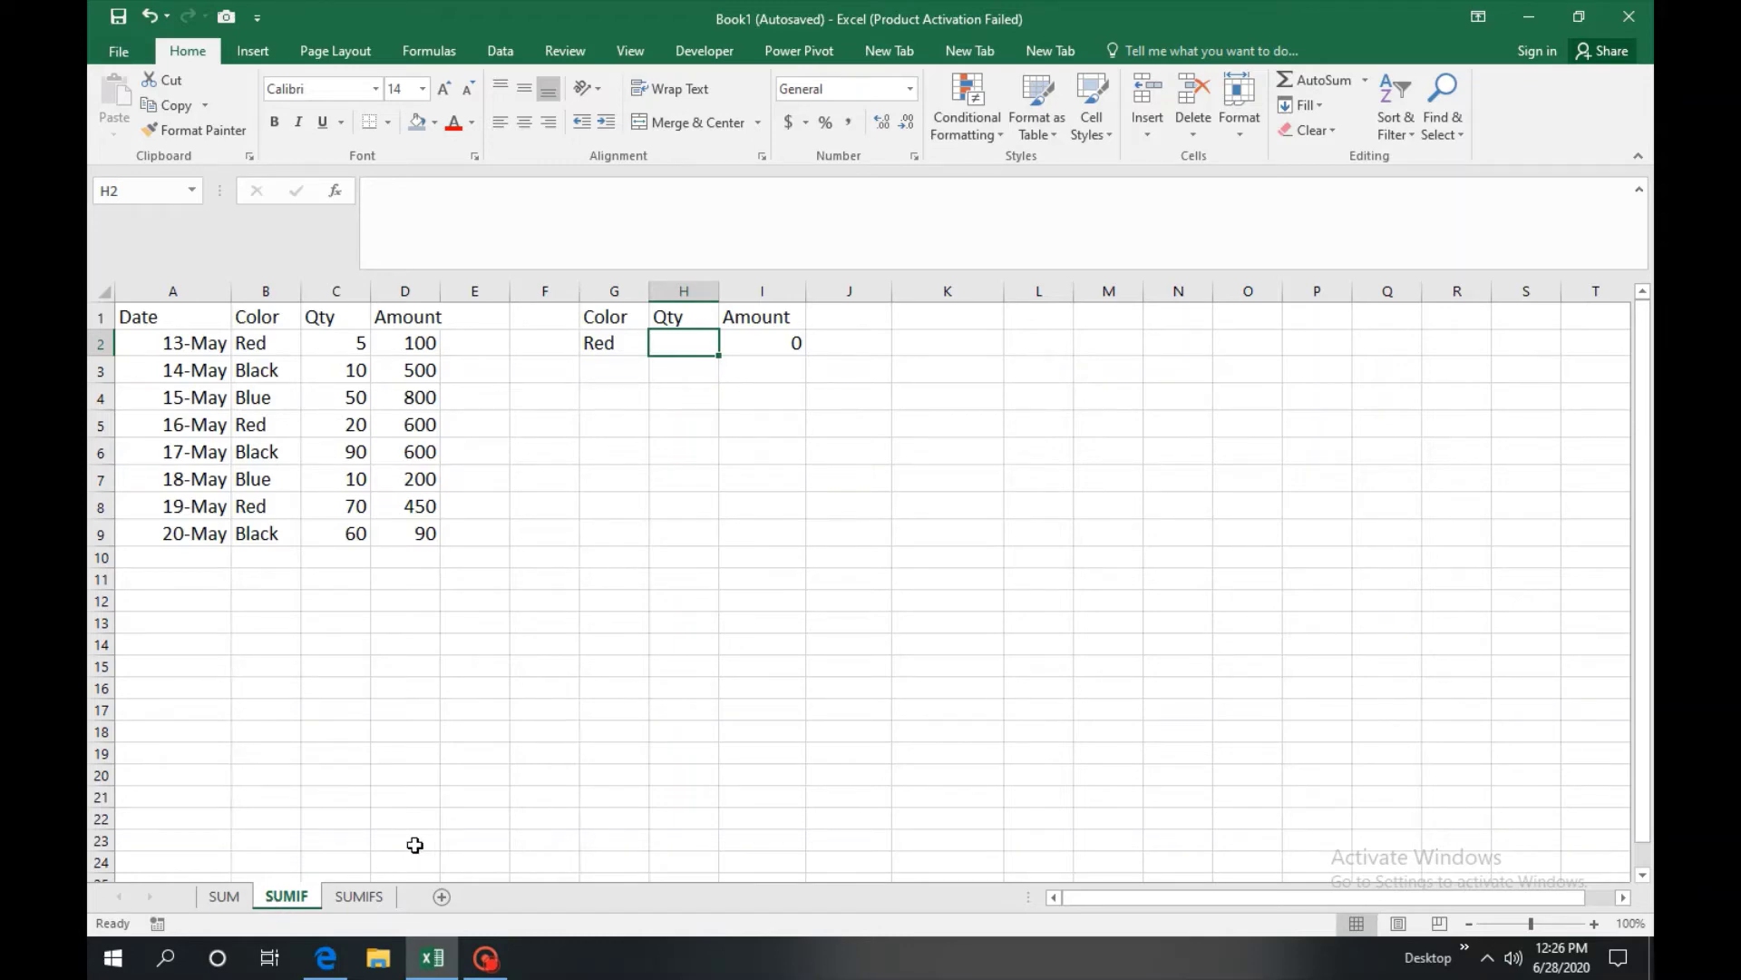
pyautogui.click(224, 896)
pyautogui.moveTo(344, 338); pyautogui.dragTo(337, 532)
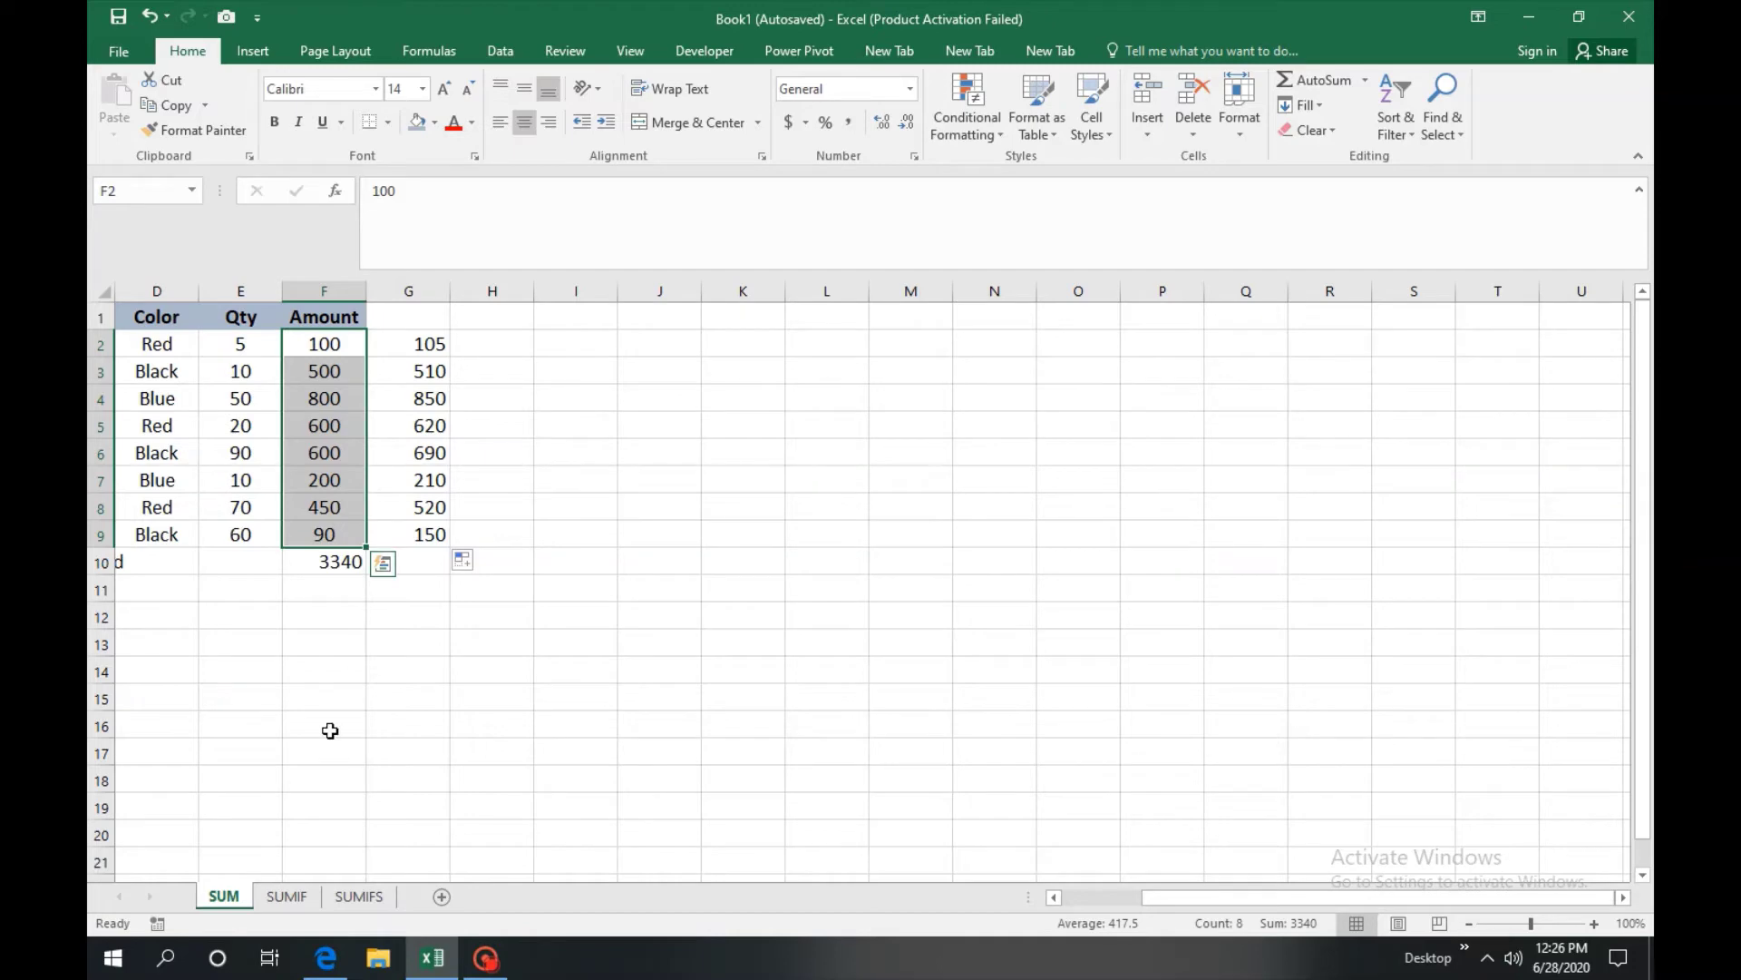
pyautogui.click(293, 896)
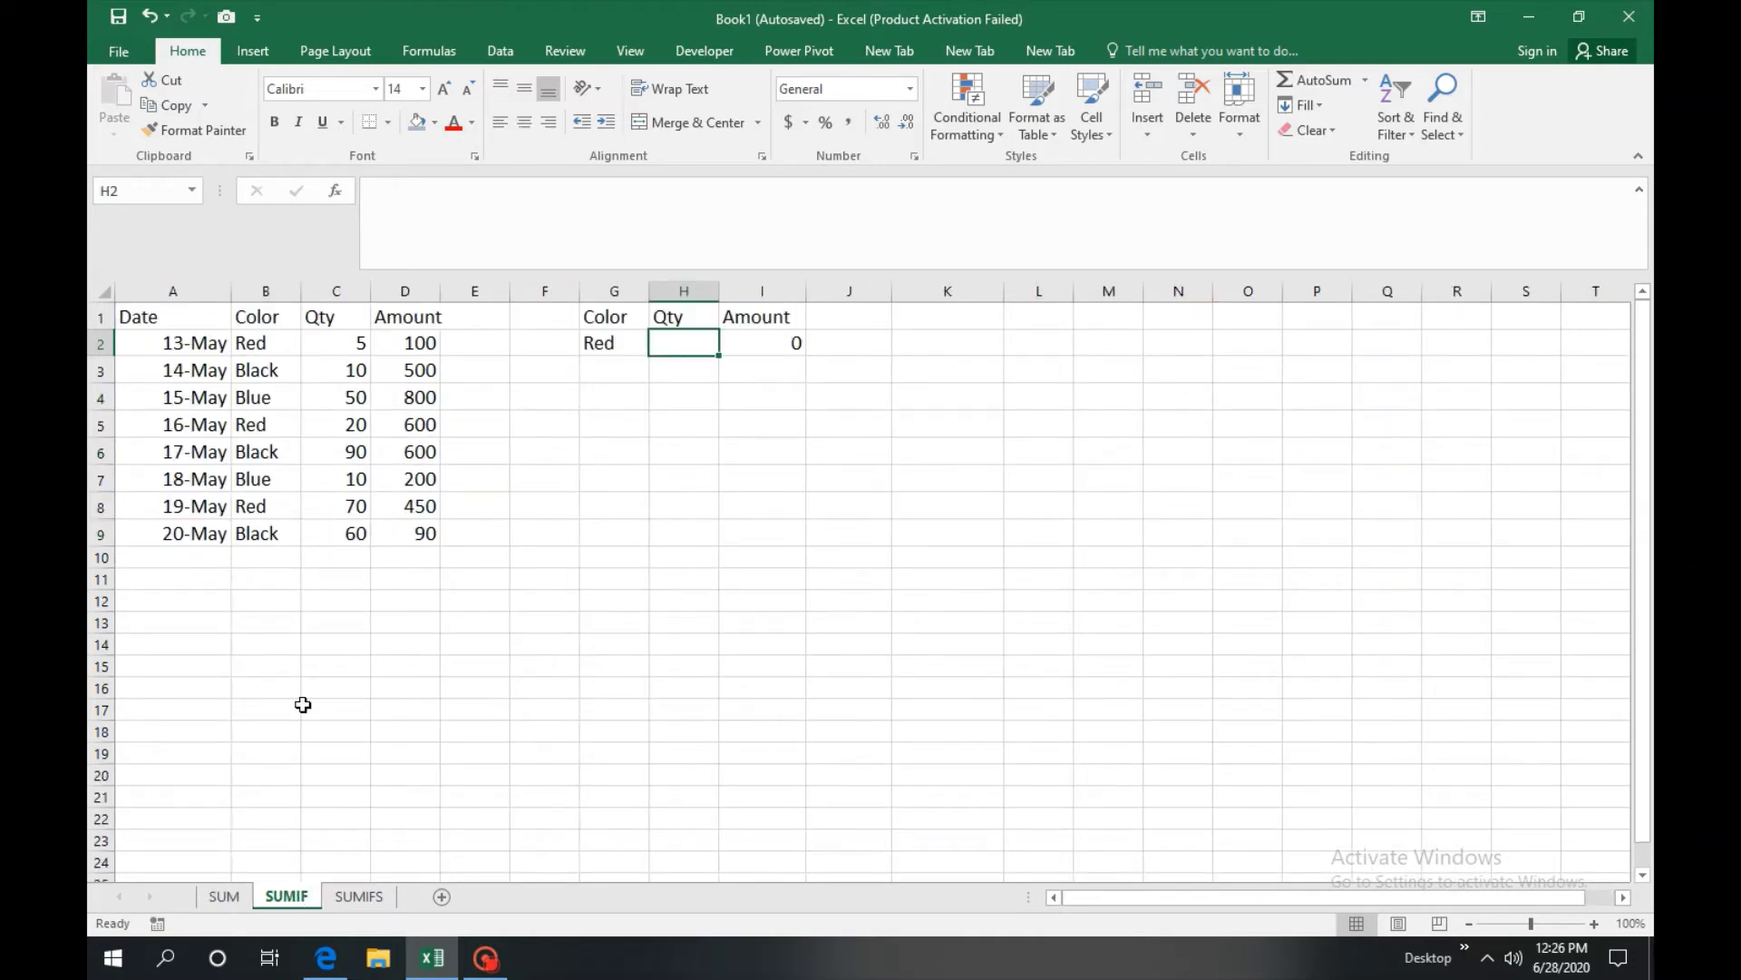
# - Review the Color, Qty and Amount headers of the data table and clear the old SUMIF formula from I2
pyautogui.click(257, 323)
pyautogui.click(359, 316)
pyautogui.click(404, 316)
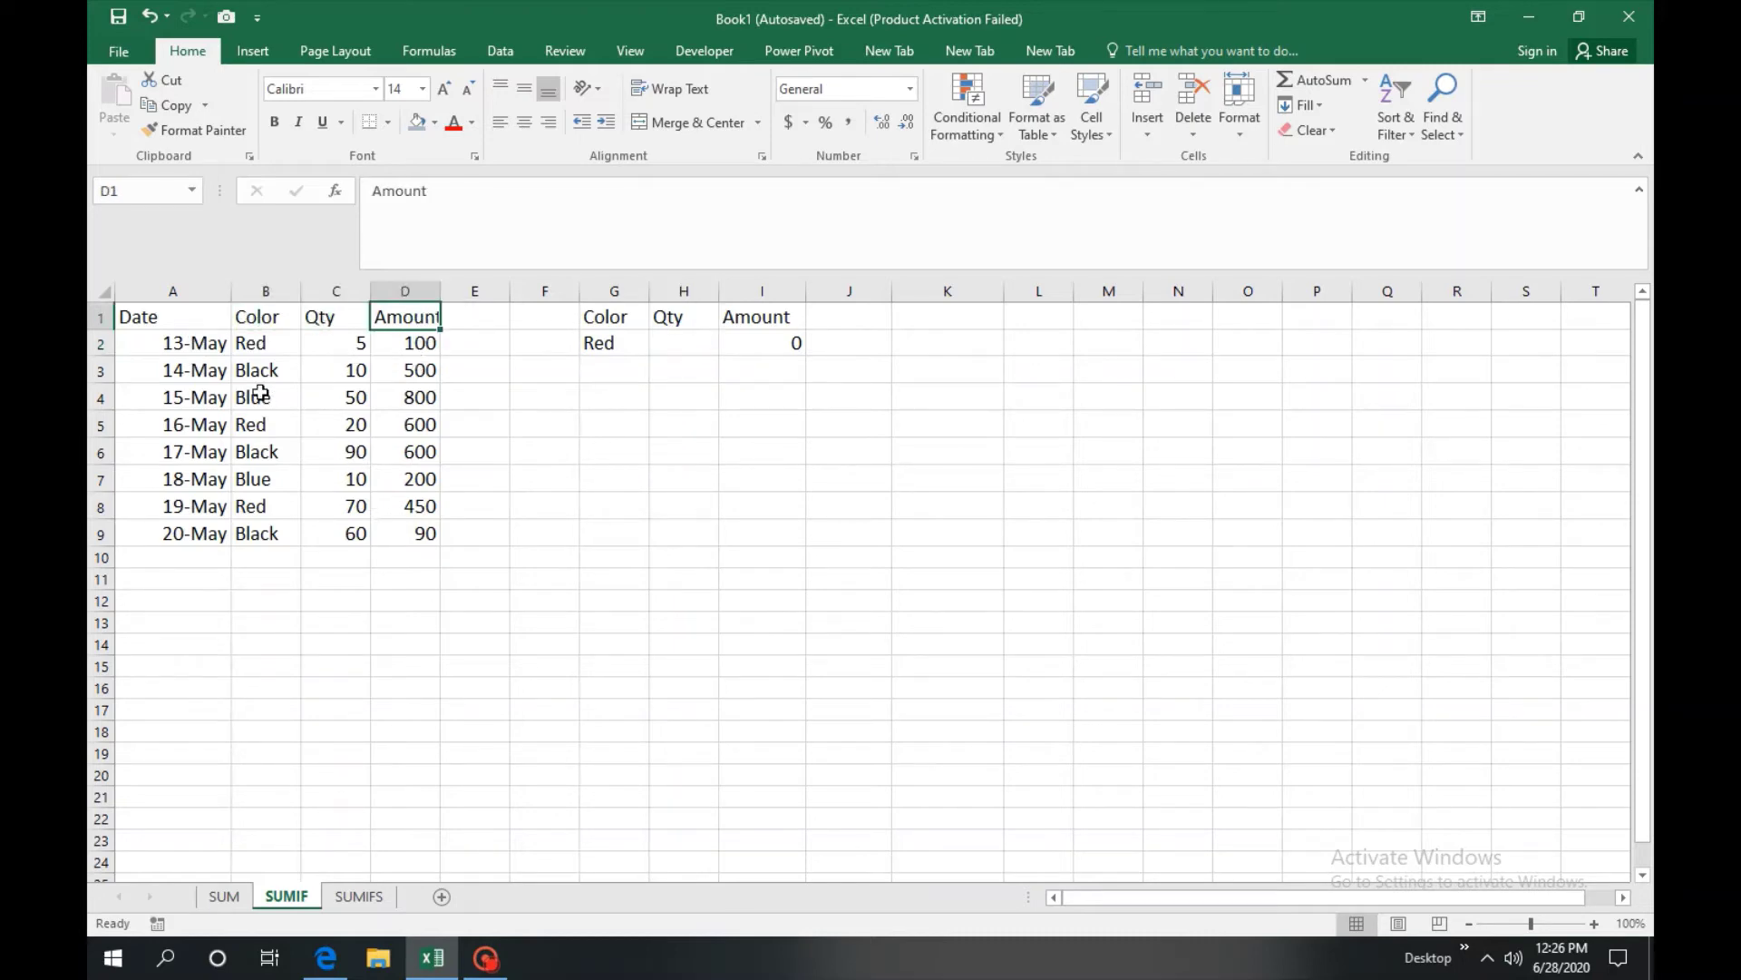
pyautogui.click(658, 342)
pyautogui.click(780, 351)
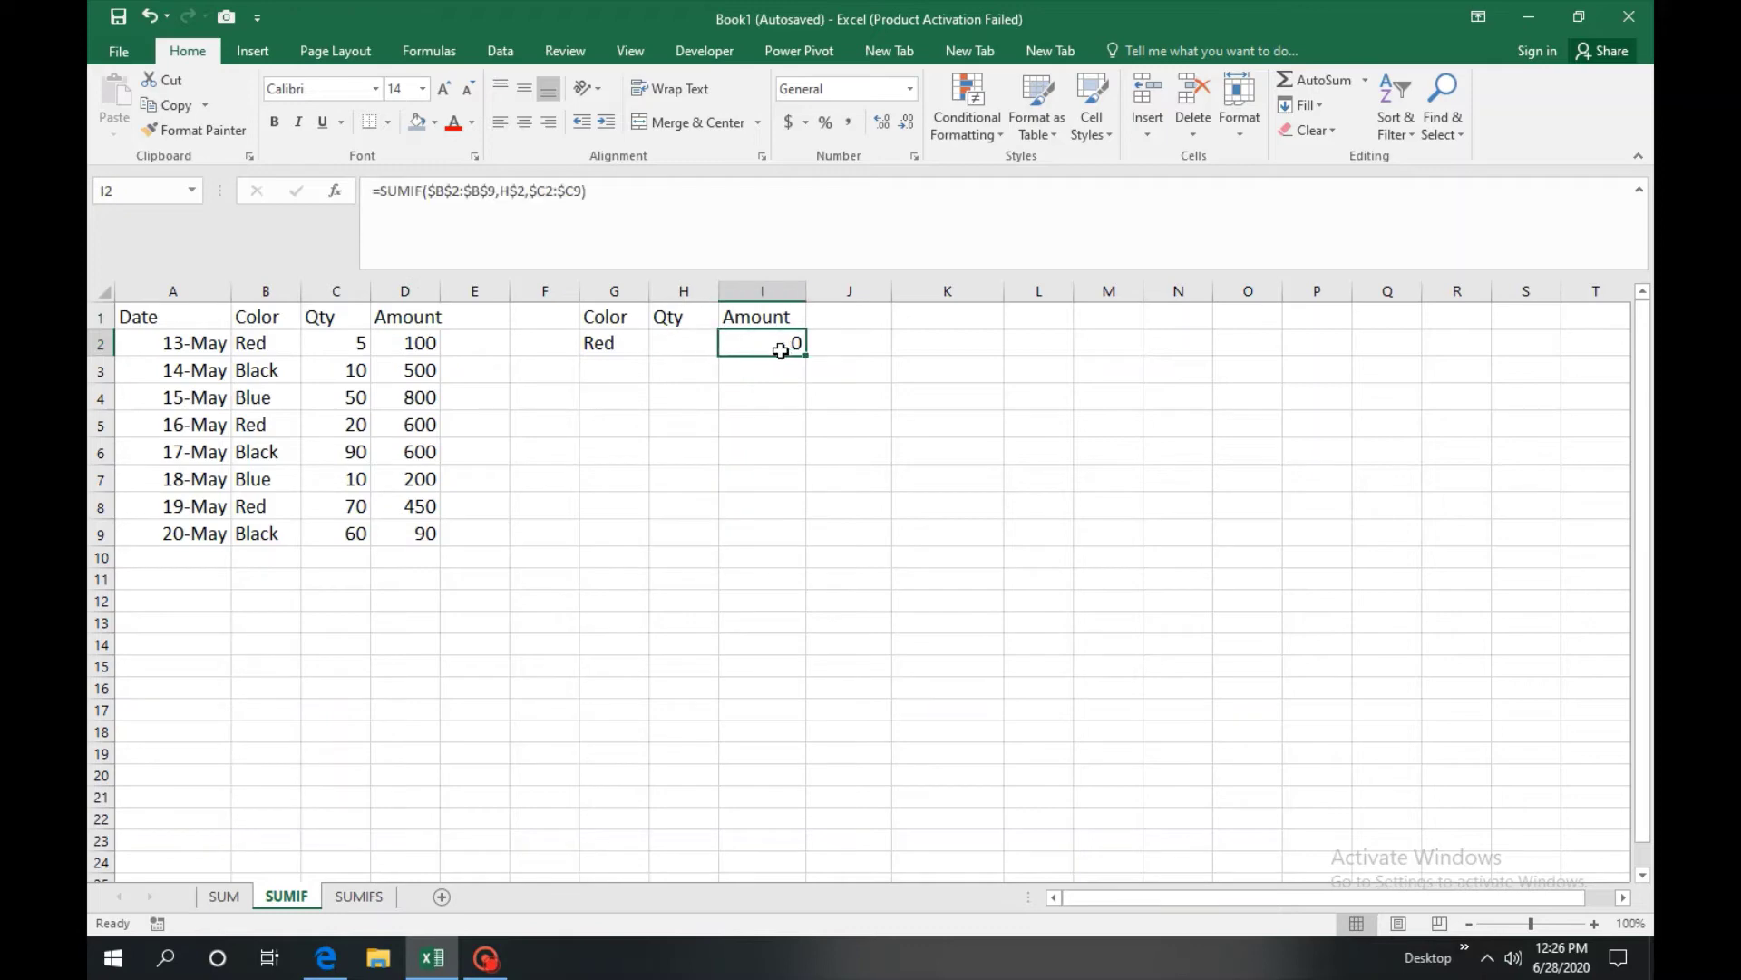
pyautogui.press('Delete')
# - Enter =SUMIF(B2:B9,G2,C2:C9) in H2 to total the Qty for the color Red
pyautogui.click(683, 343)
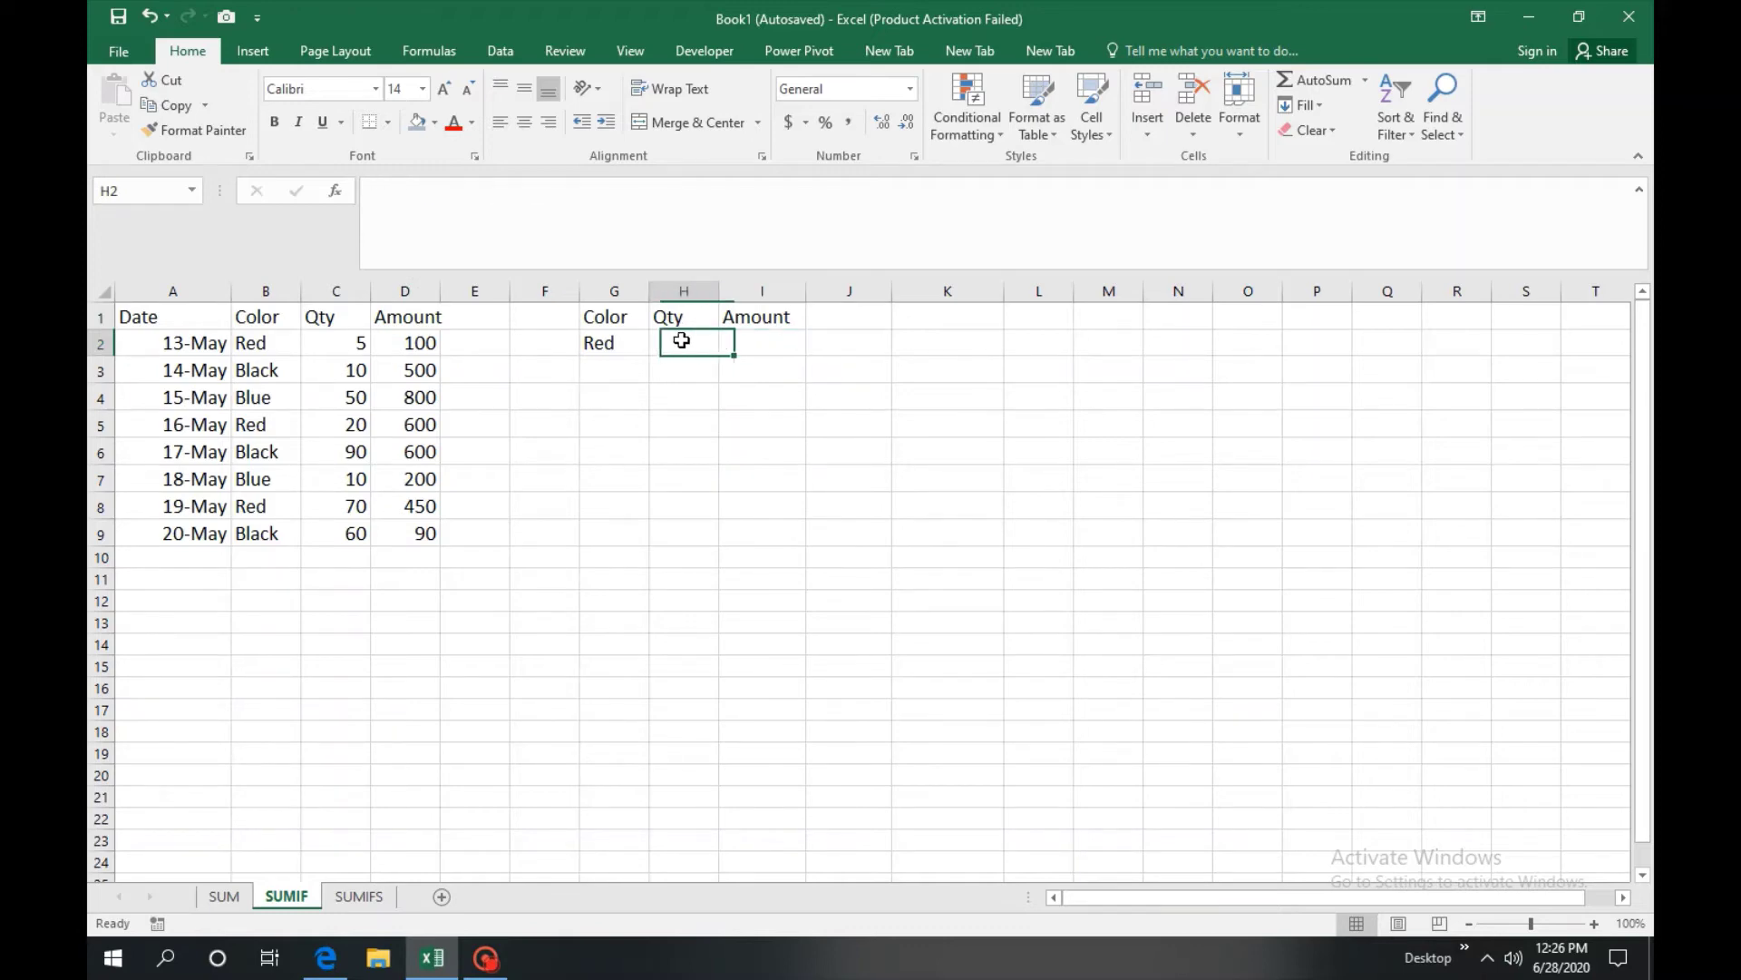
pyautogui.click(604, 352)
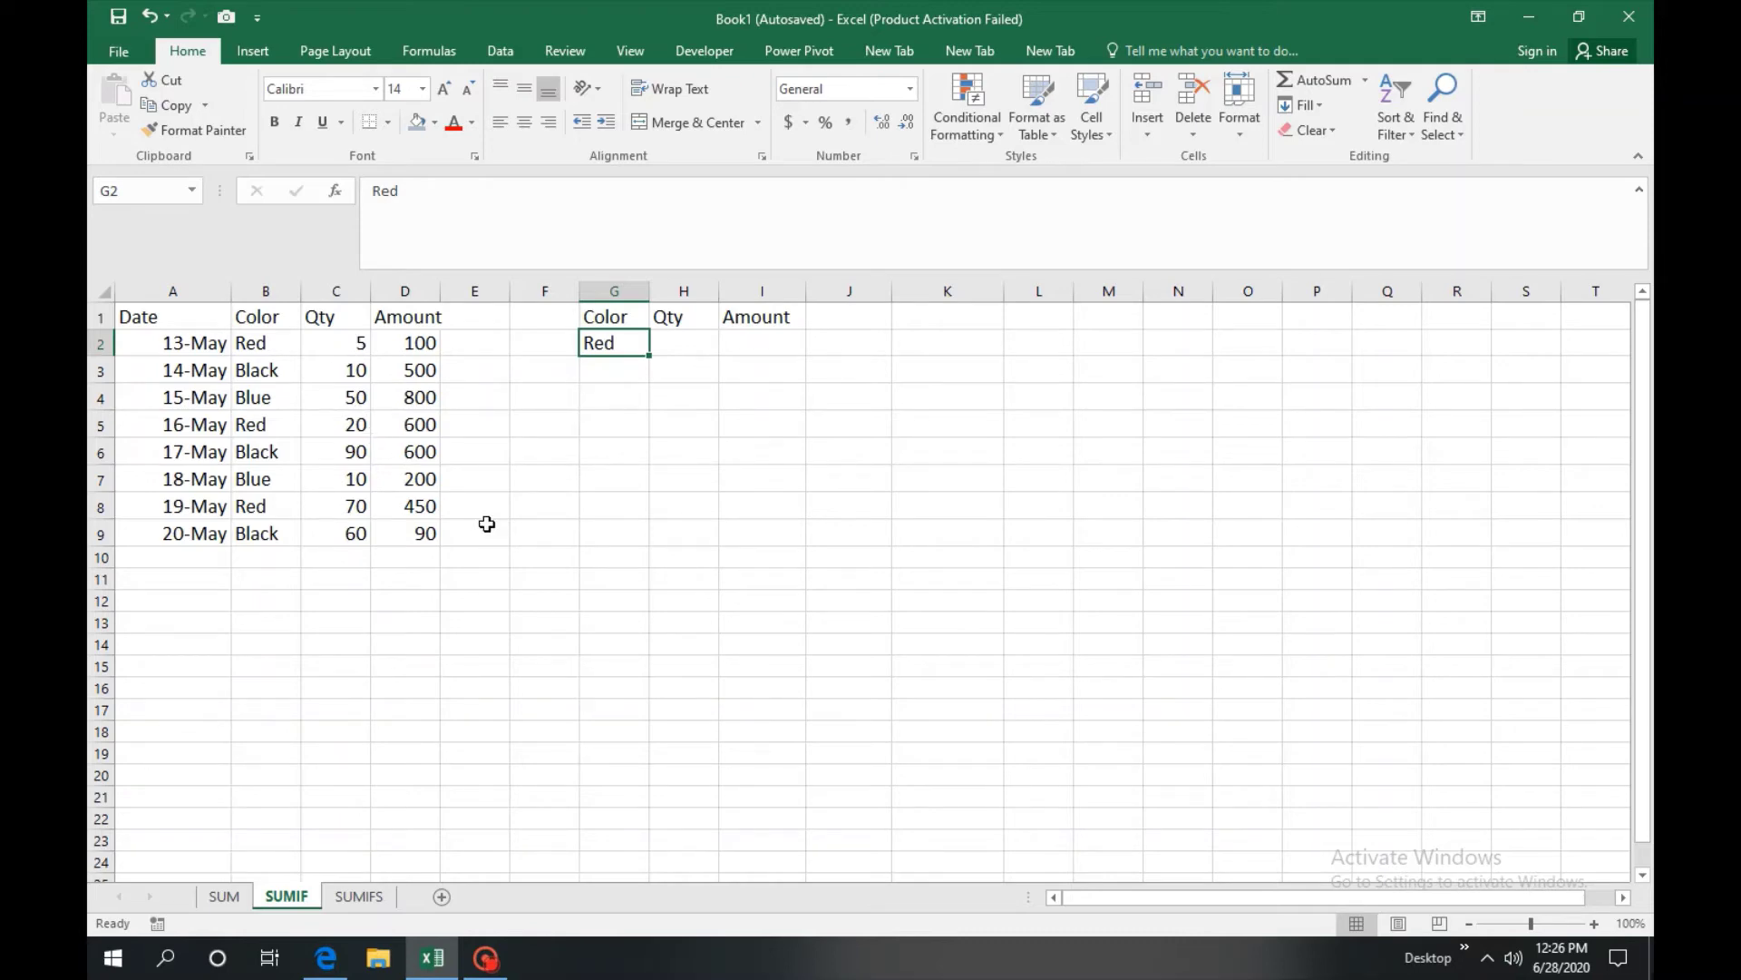
pyautogui.click(679, 348)
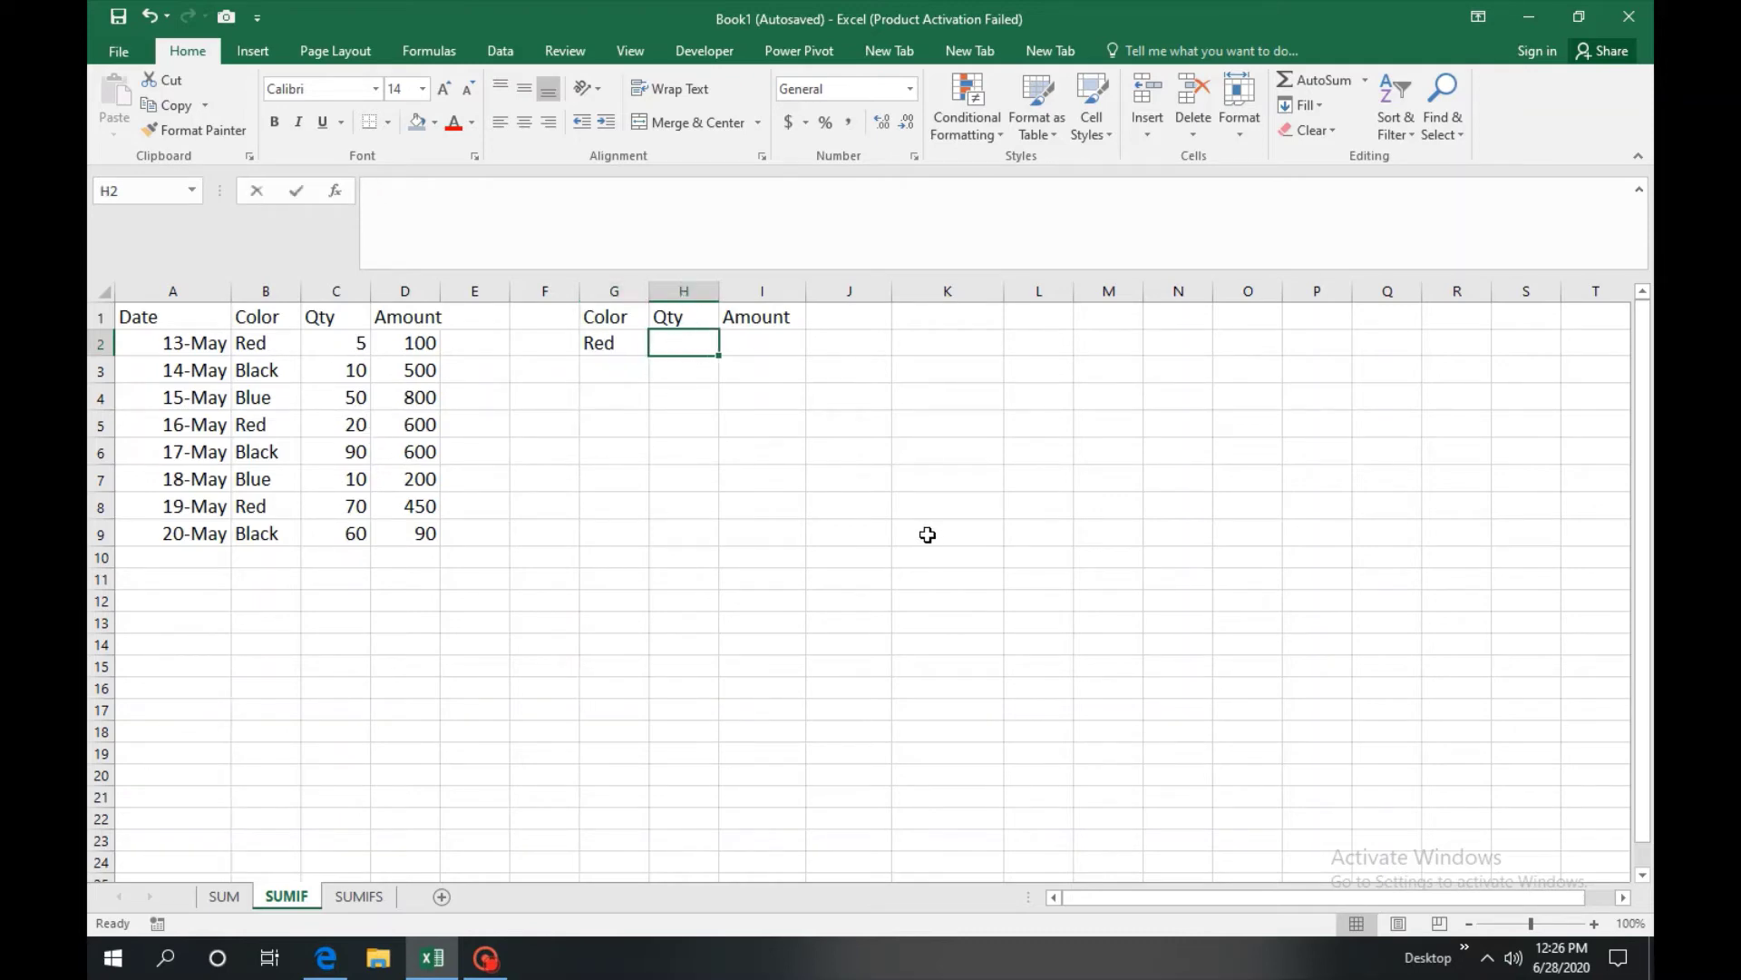
pyautogui.write('=sumif')
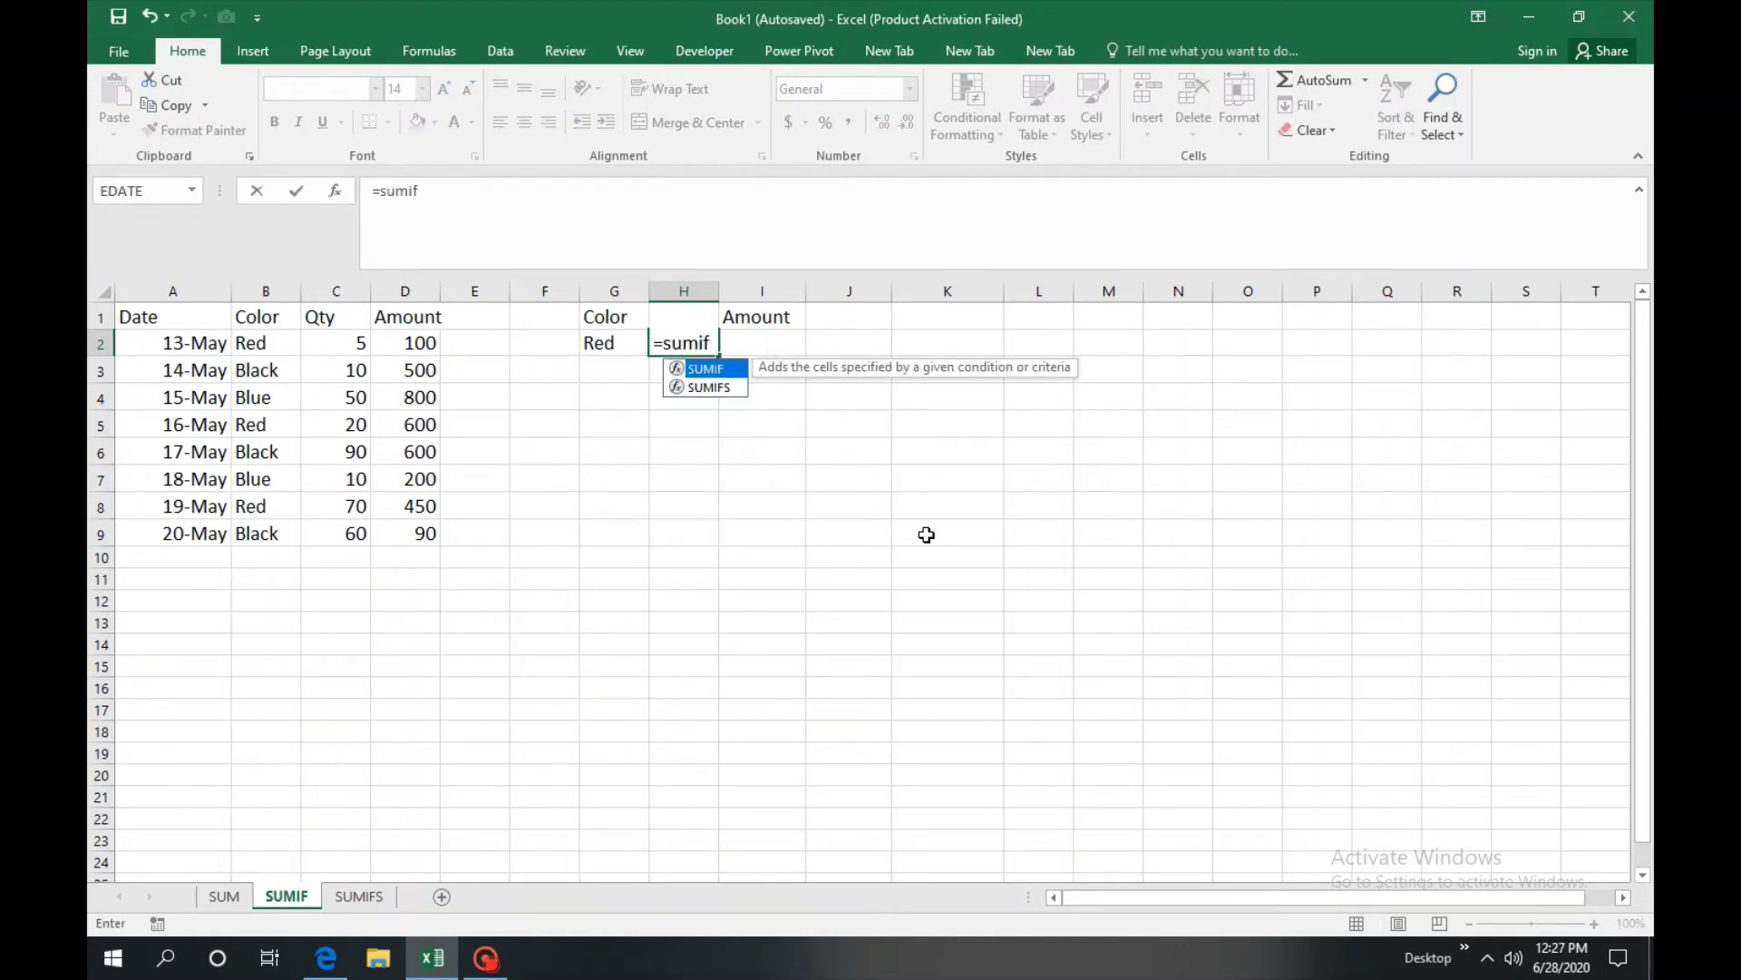
pyautogui.press('Tab')
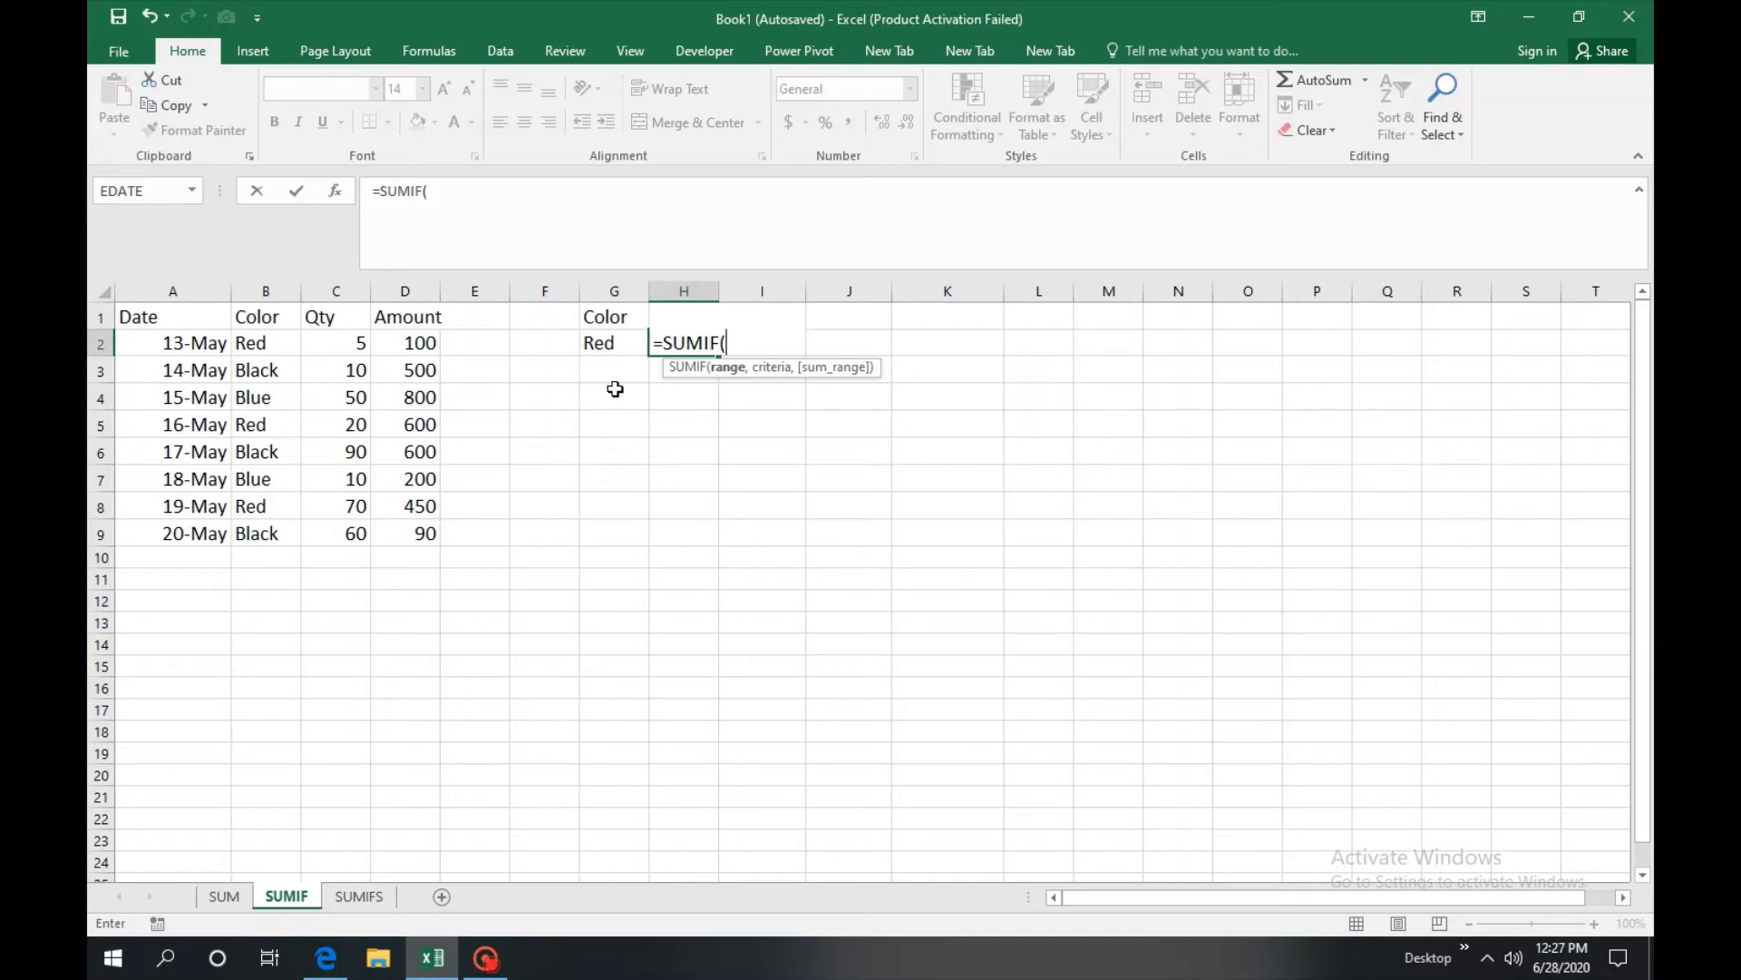
pyautogui.moveTo(264, 342); pyautogui.dragTo(271, 534)
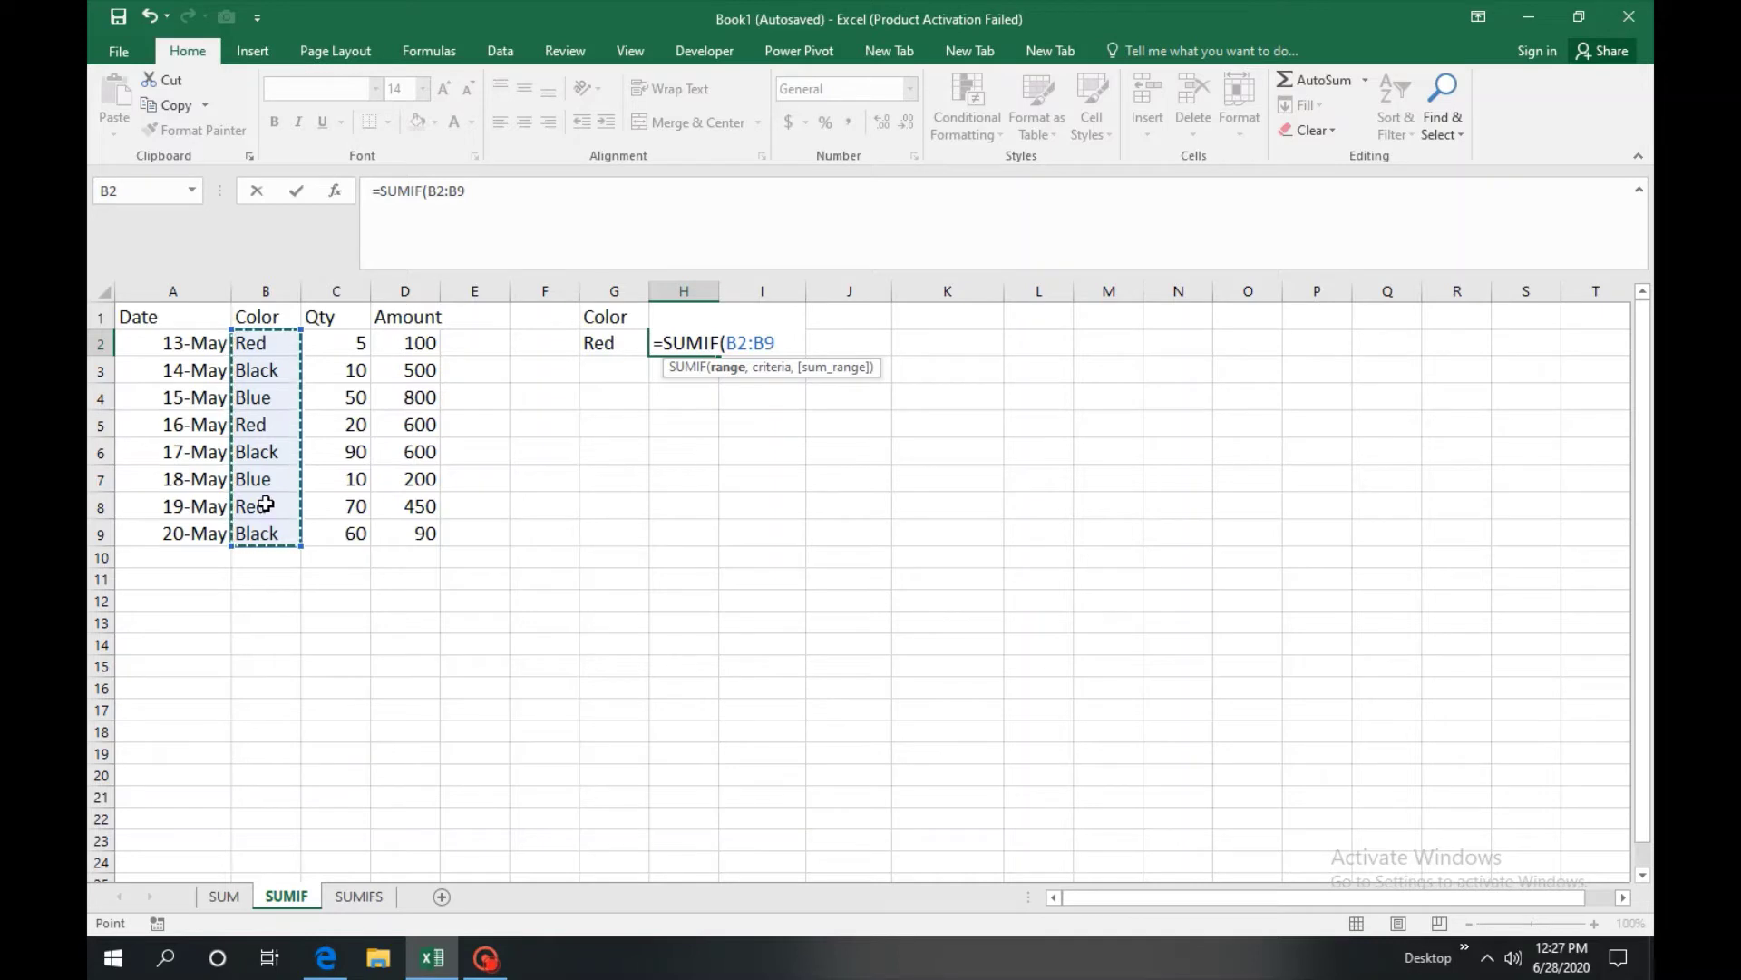
pyautogui.write(',')
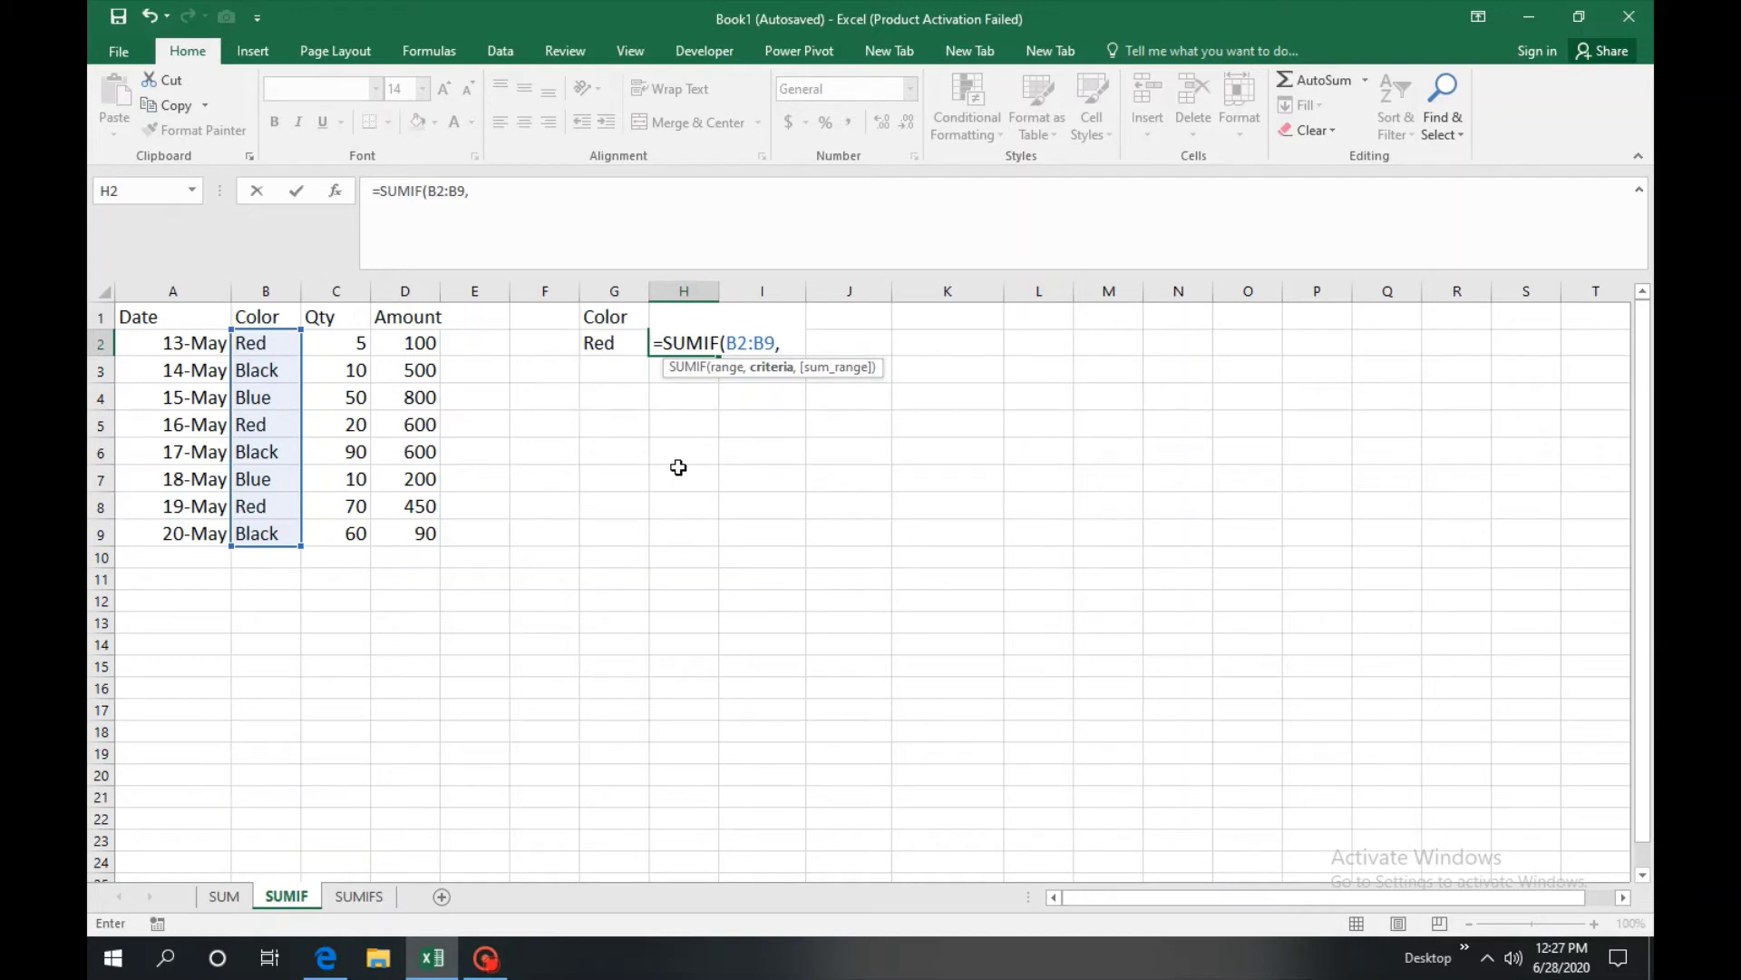
pyautogui.click(611, 350)
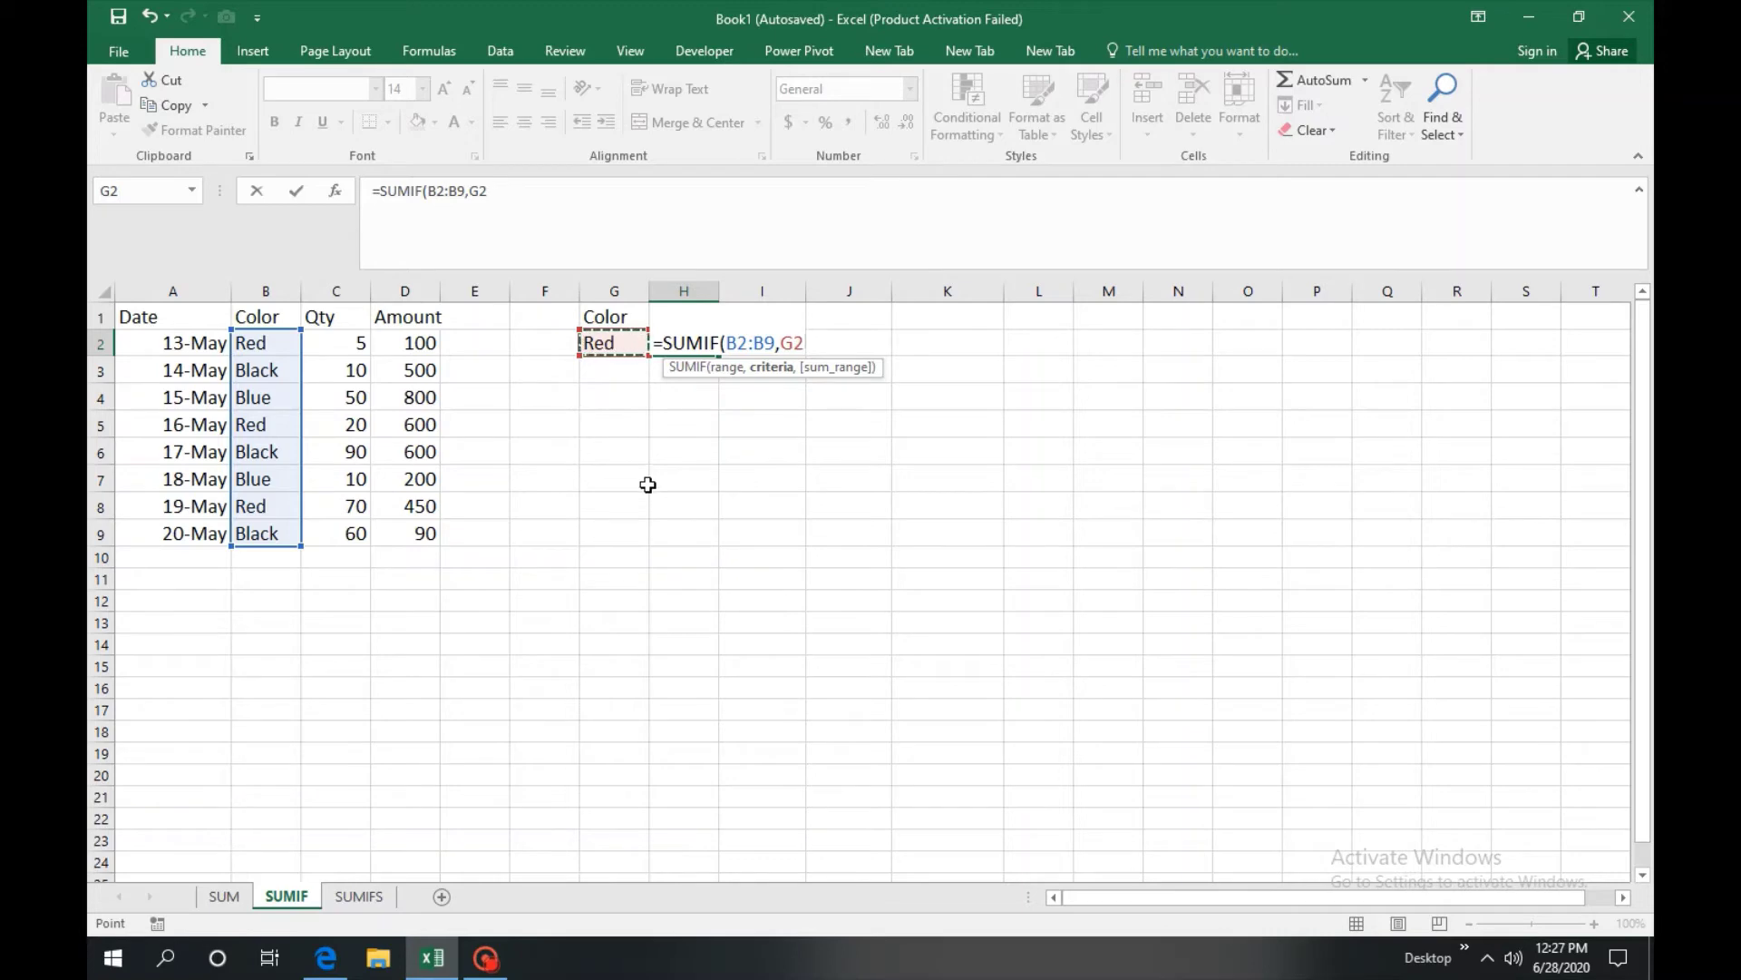
pyautogui.write(',')
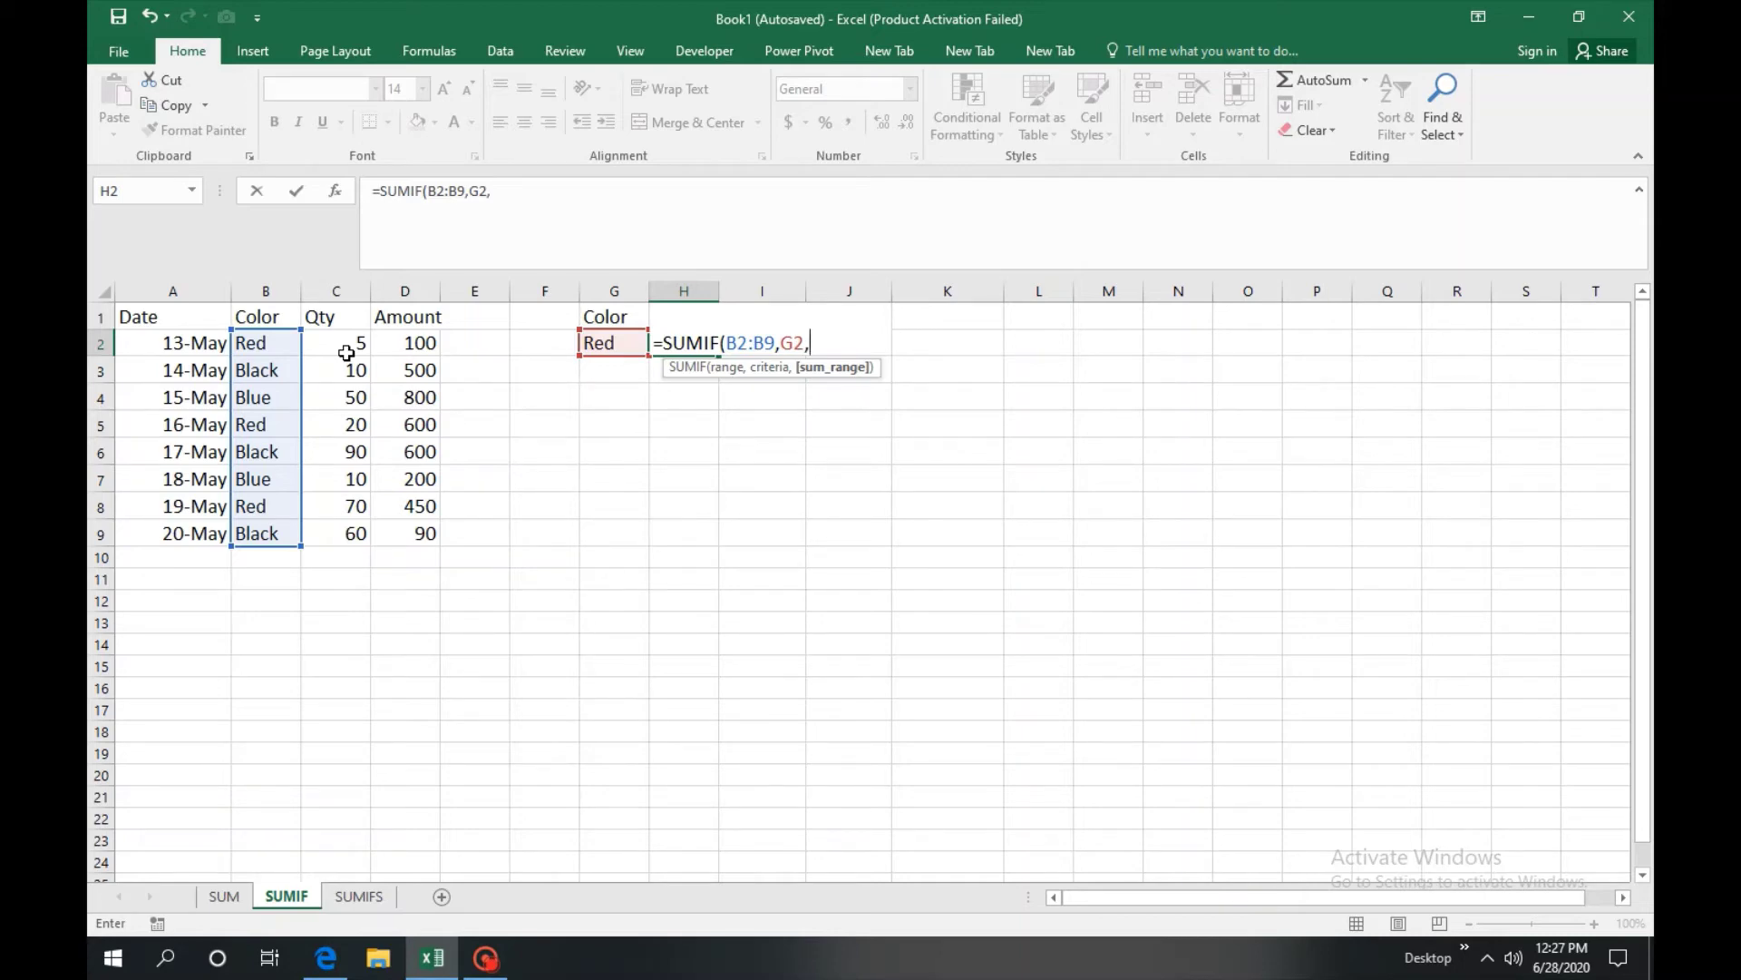
pyautogui.moveTo(347, 345); pyautogui.dragTo(352, 534)
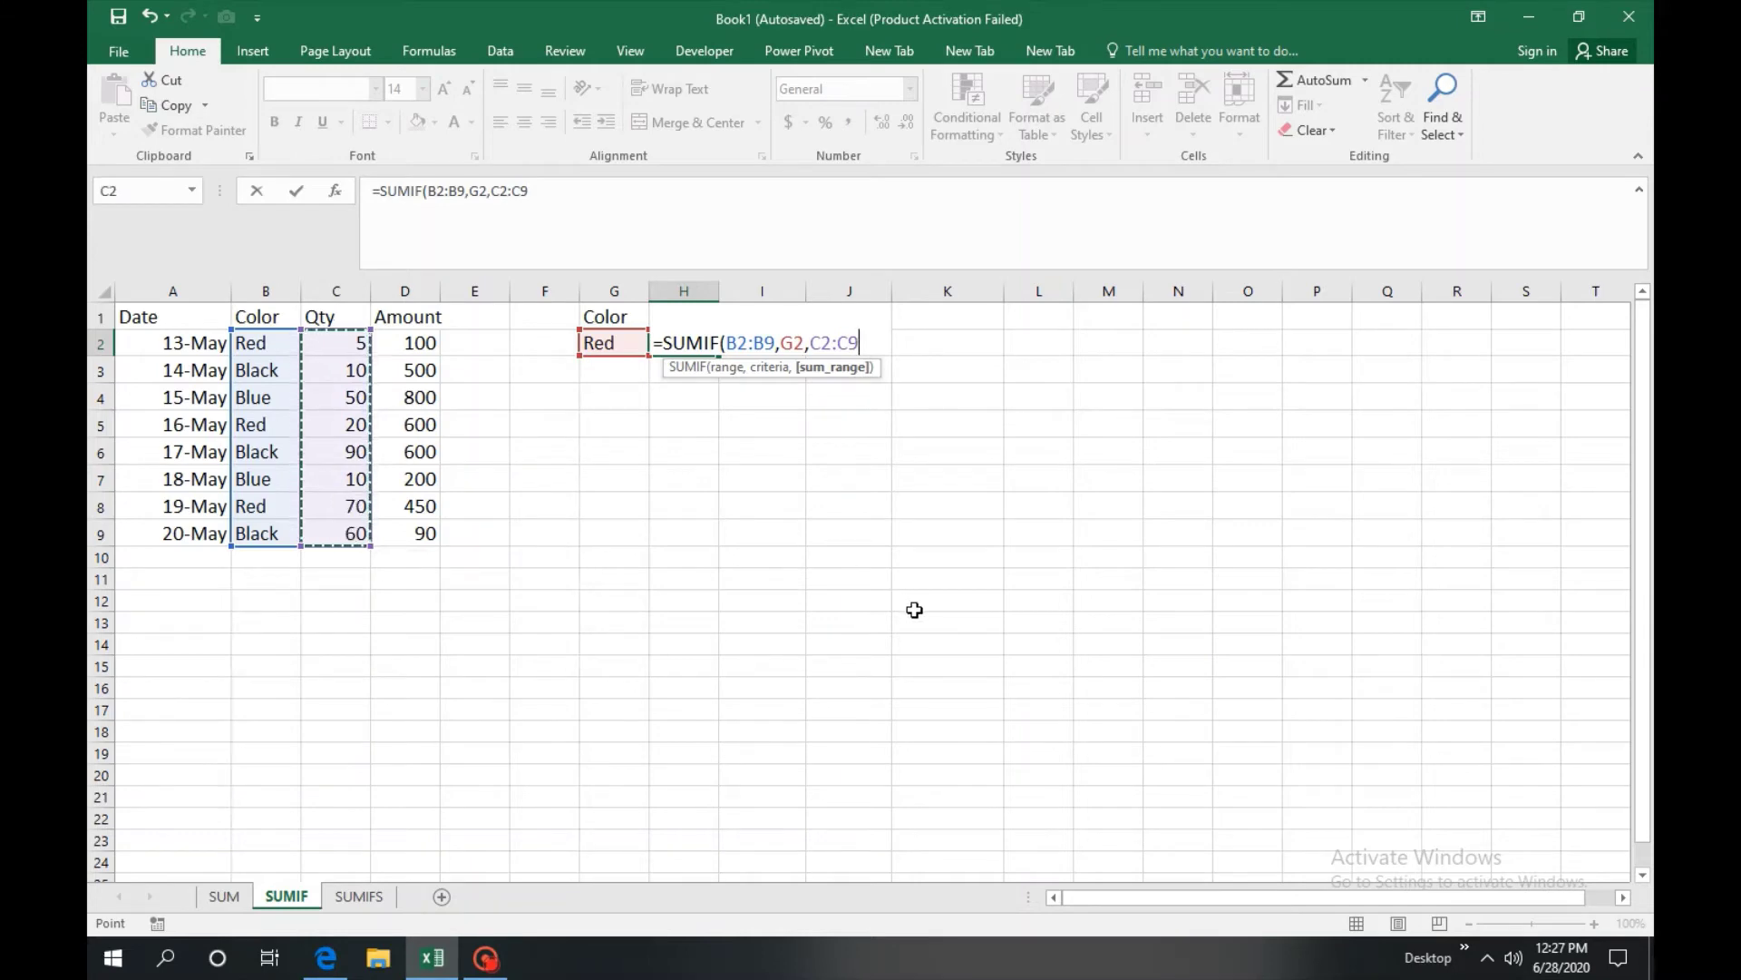
pyautogui.write(')')
pyautogui.press('Return')
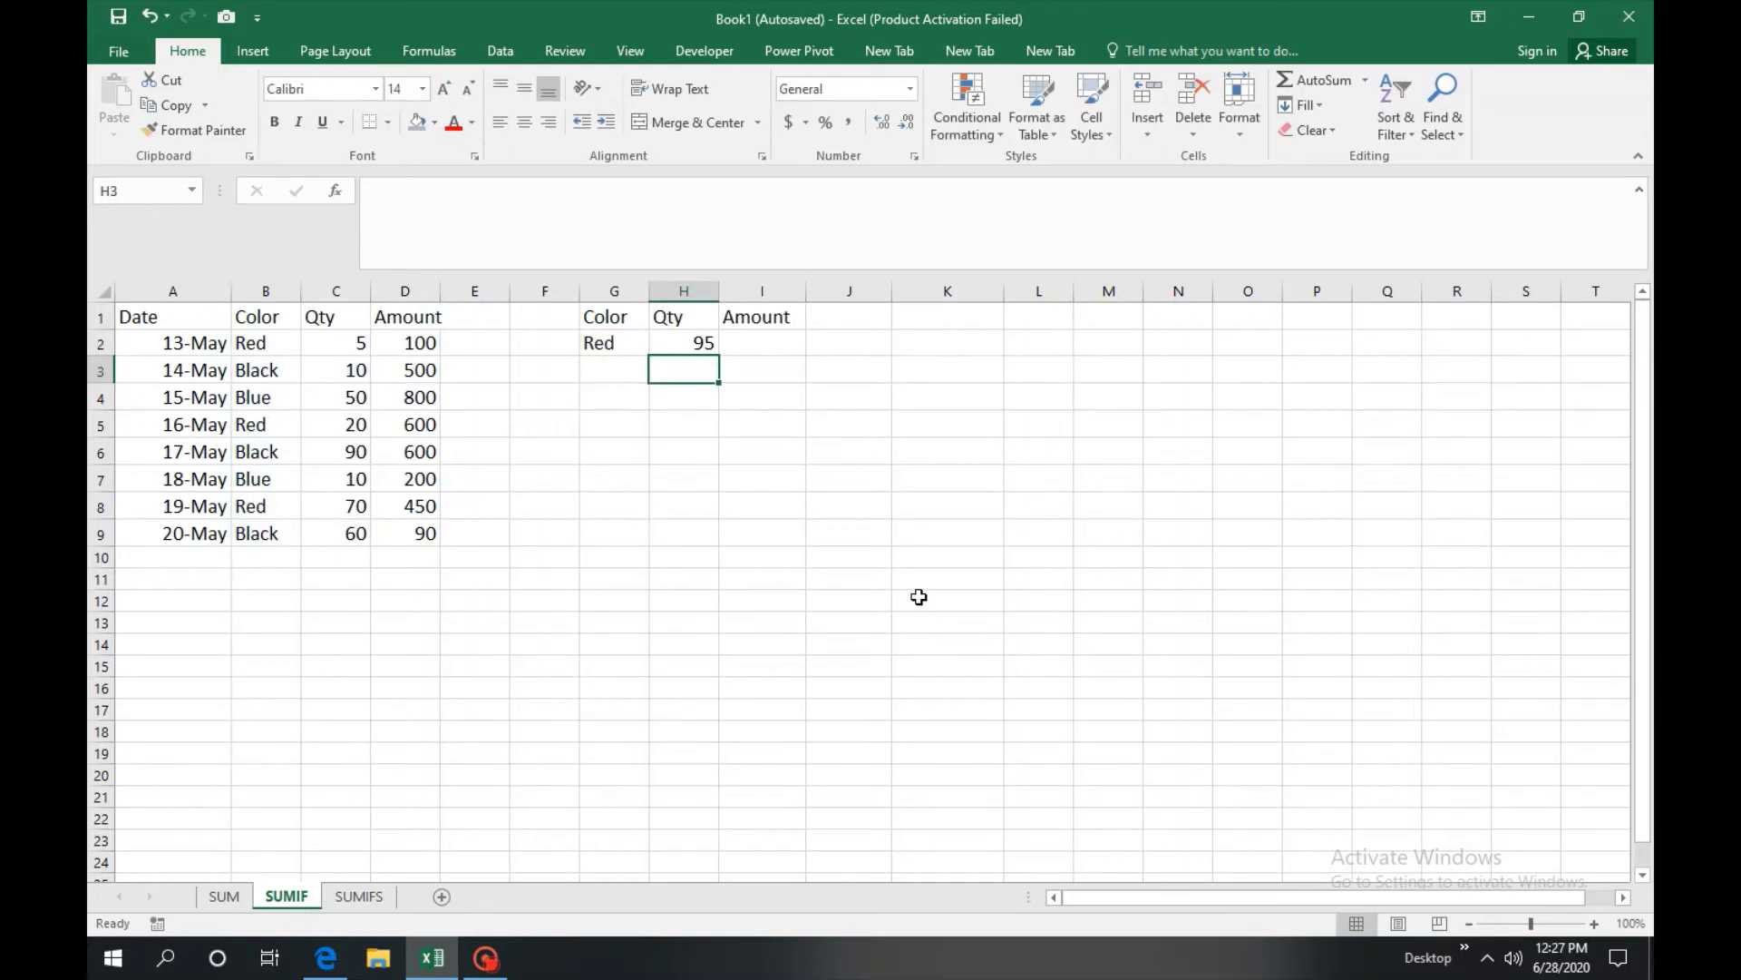
# - Check the SUMIF result in H2 against the combined Qty of the Red rows in C2, C5 and C8
pyautogui.click(695, 347)
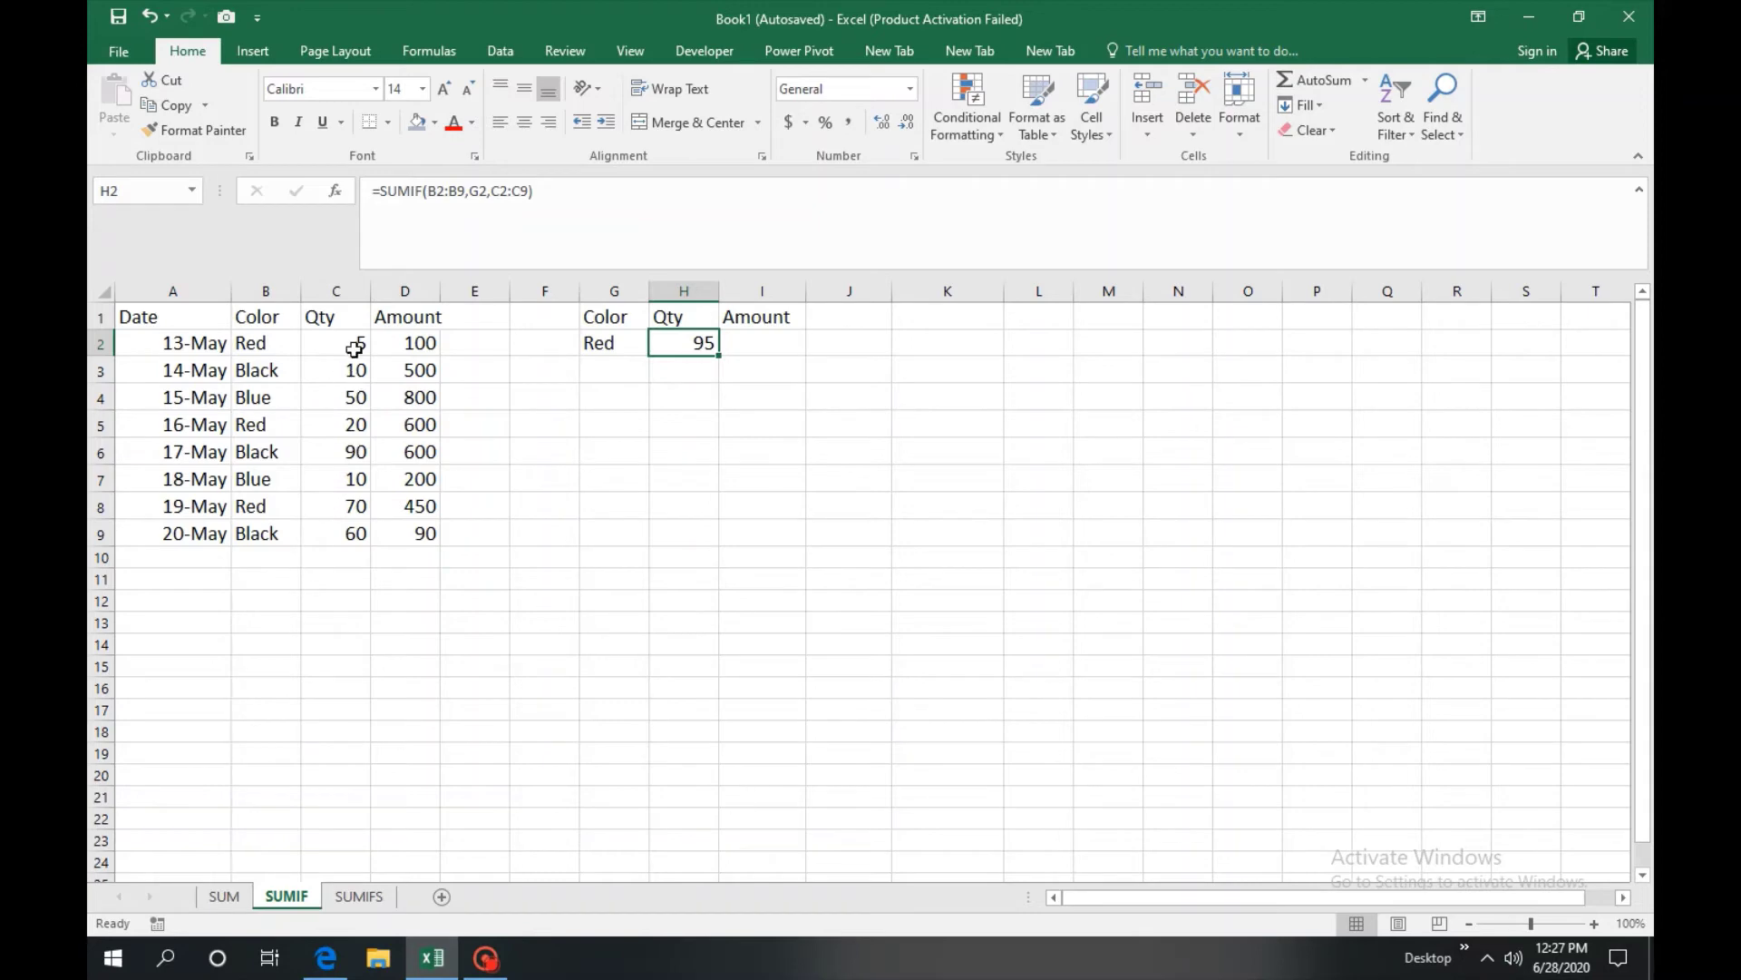
pyautogui.click(354, 346)
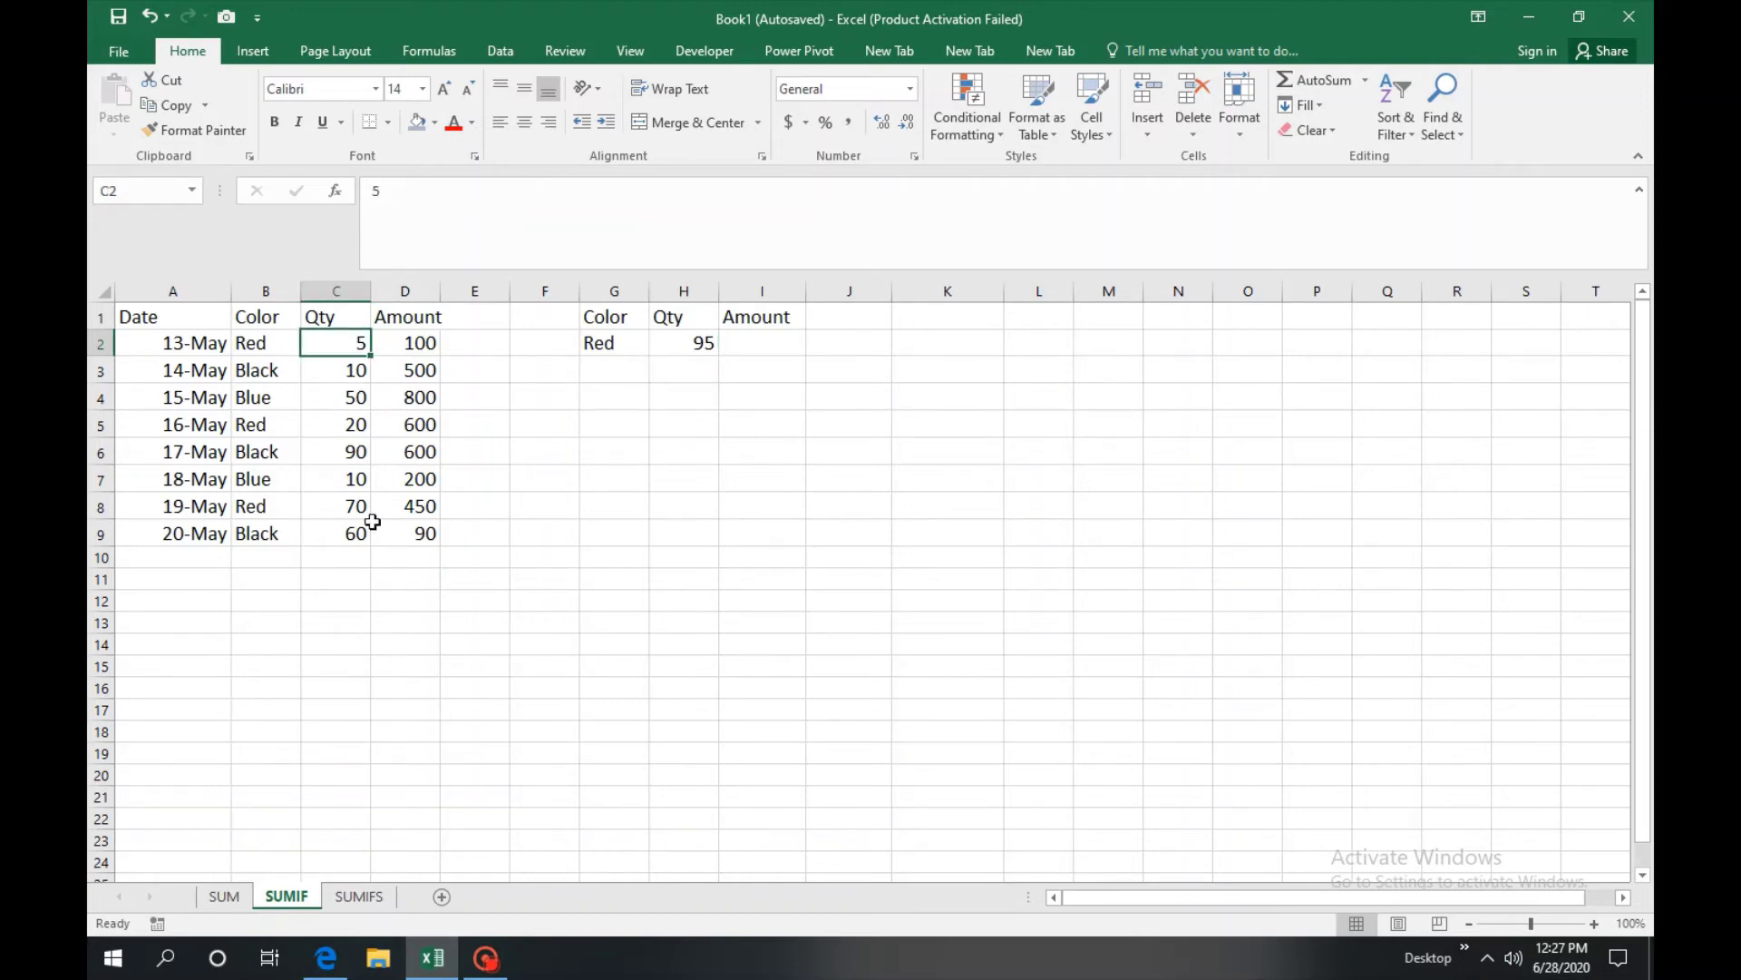
pyautogui.keyDown('ctrl'); pyautogui.click(340, 426); pyautogui.keyUp('ctrl')
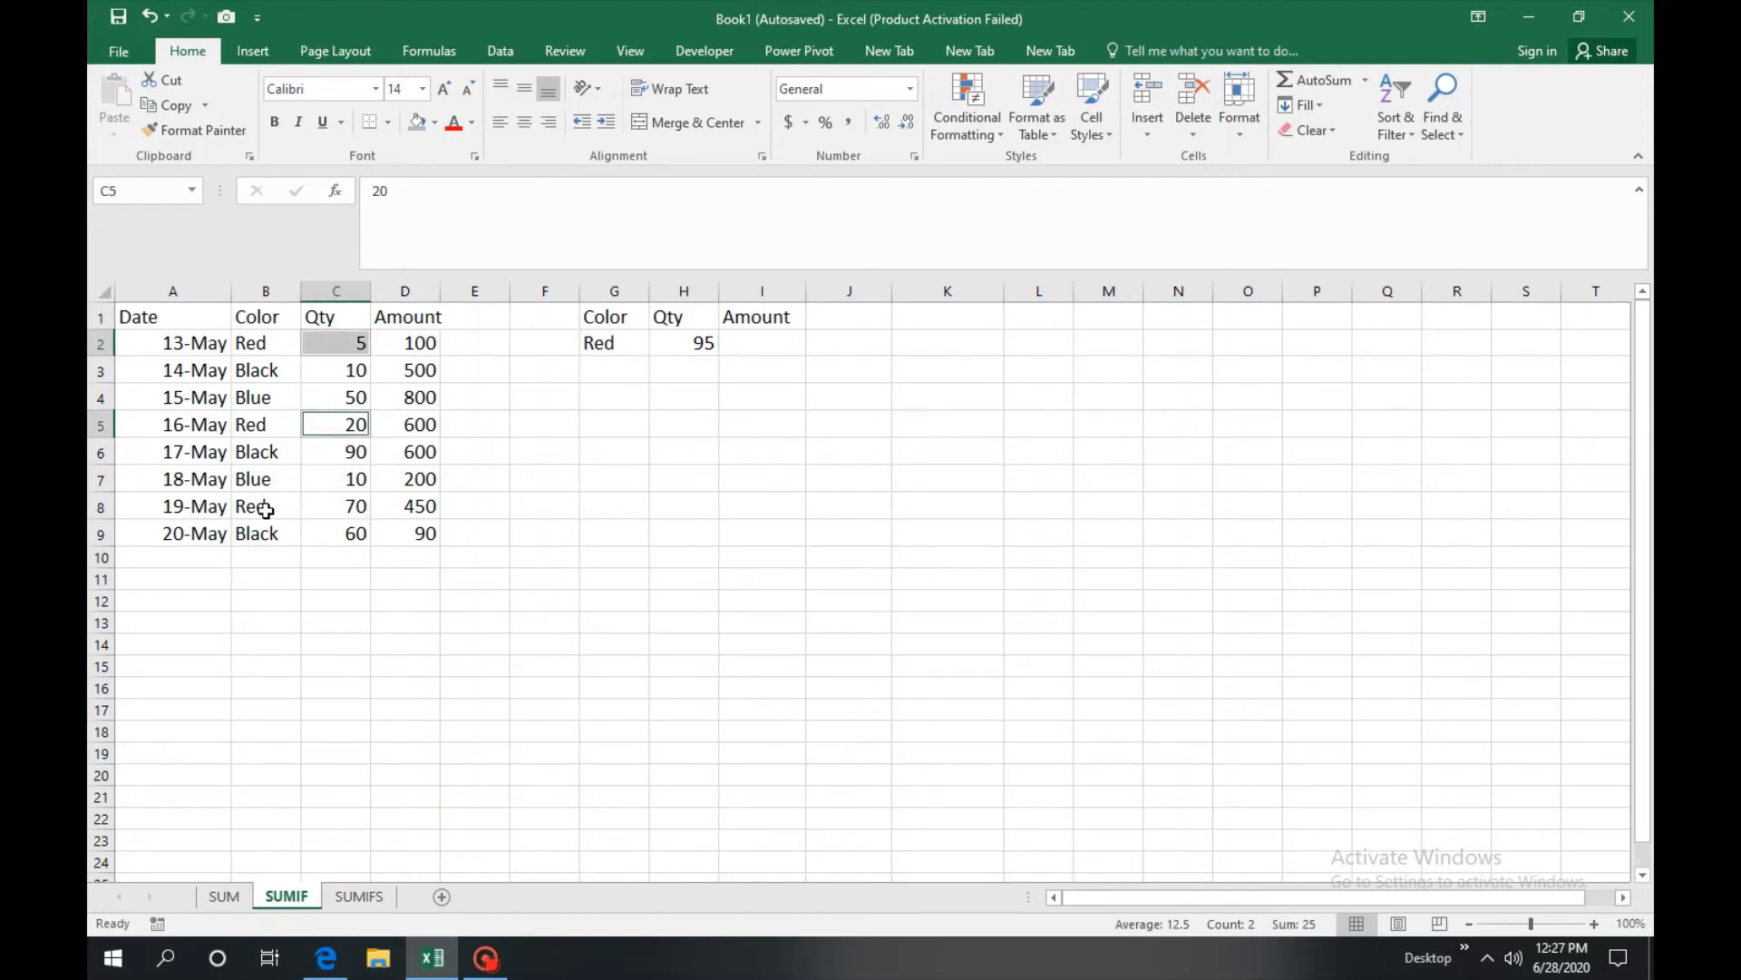
pyautogui.keyDown('ctrl'); pyautogui.click(346, 506); pyautogui.keyUp('ctrl')
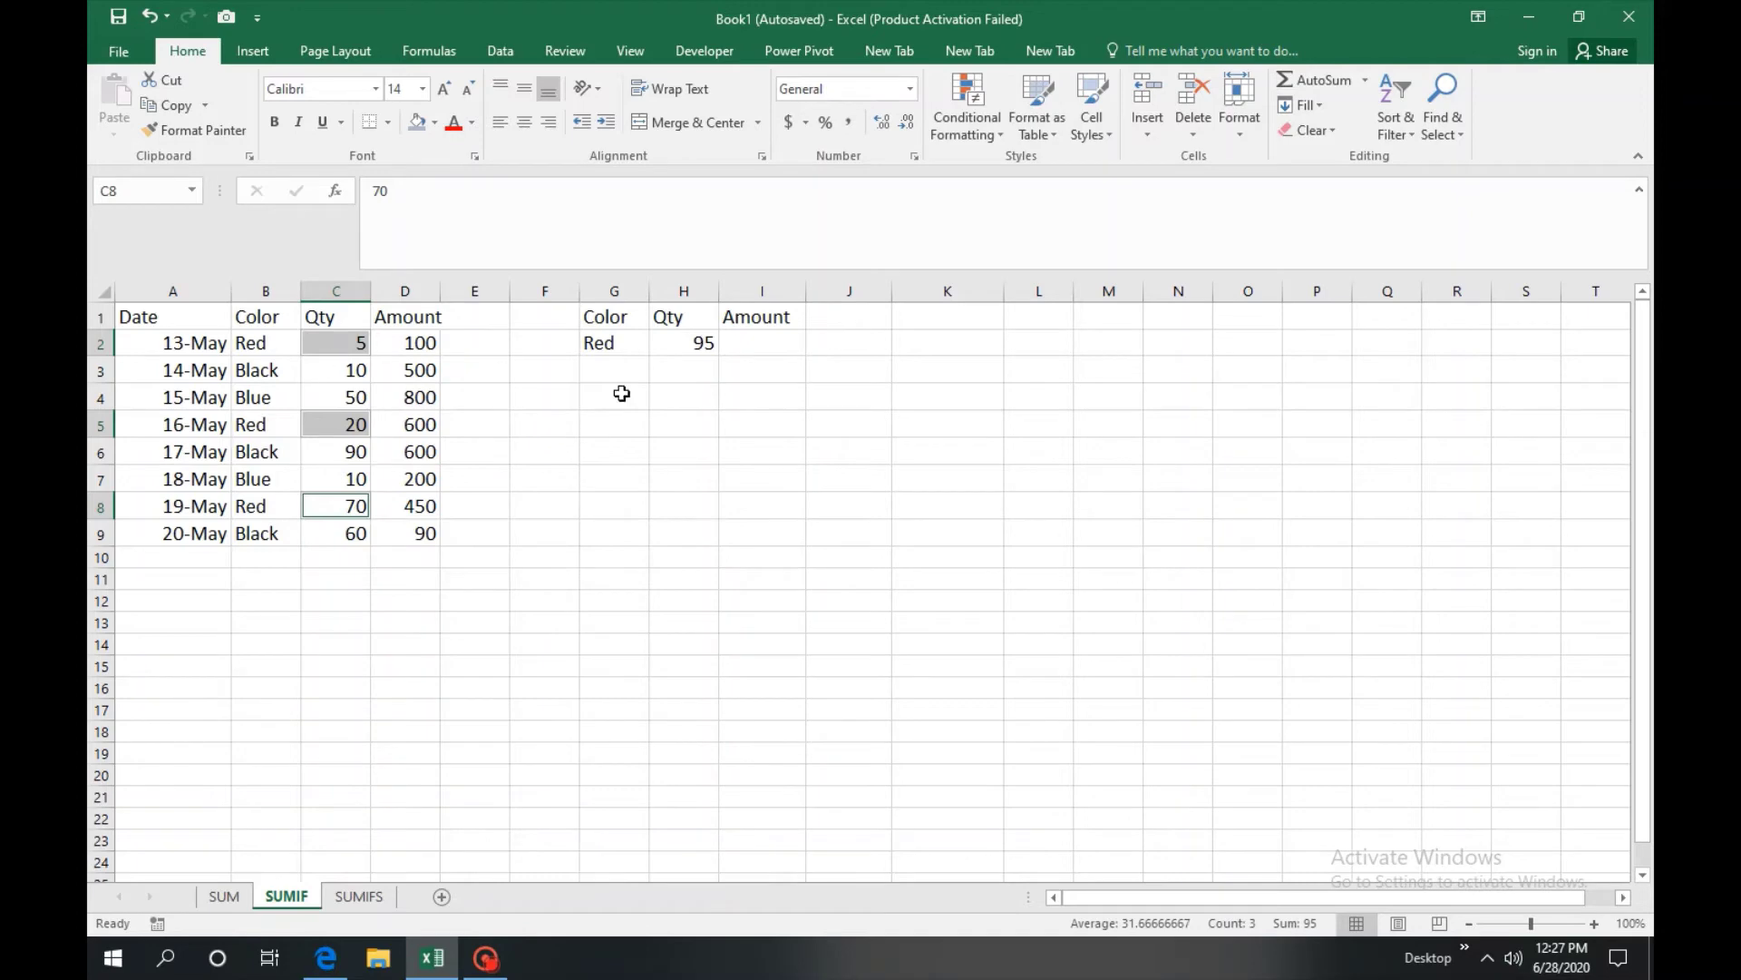
pyautogui.click(694, 345)
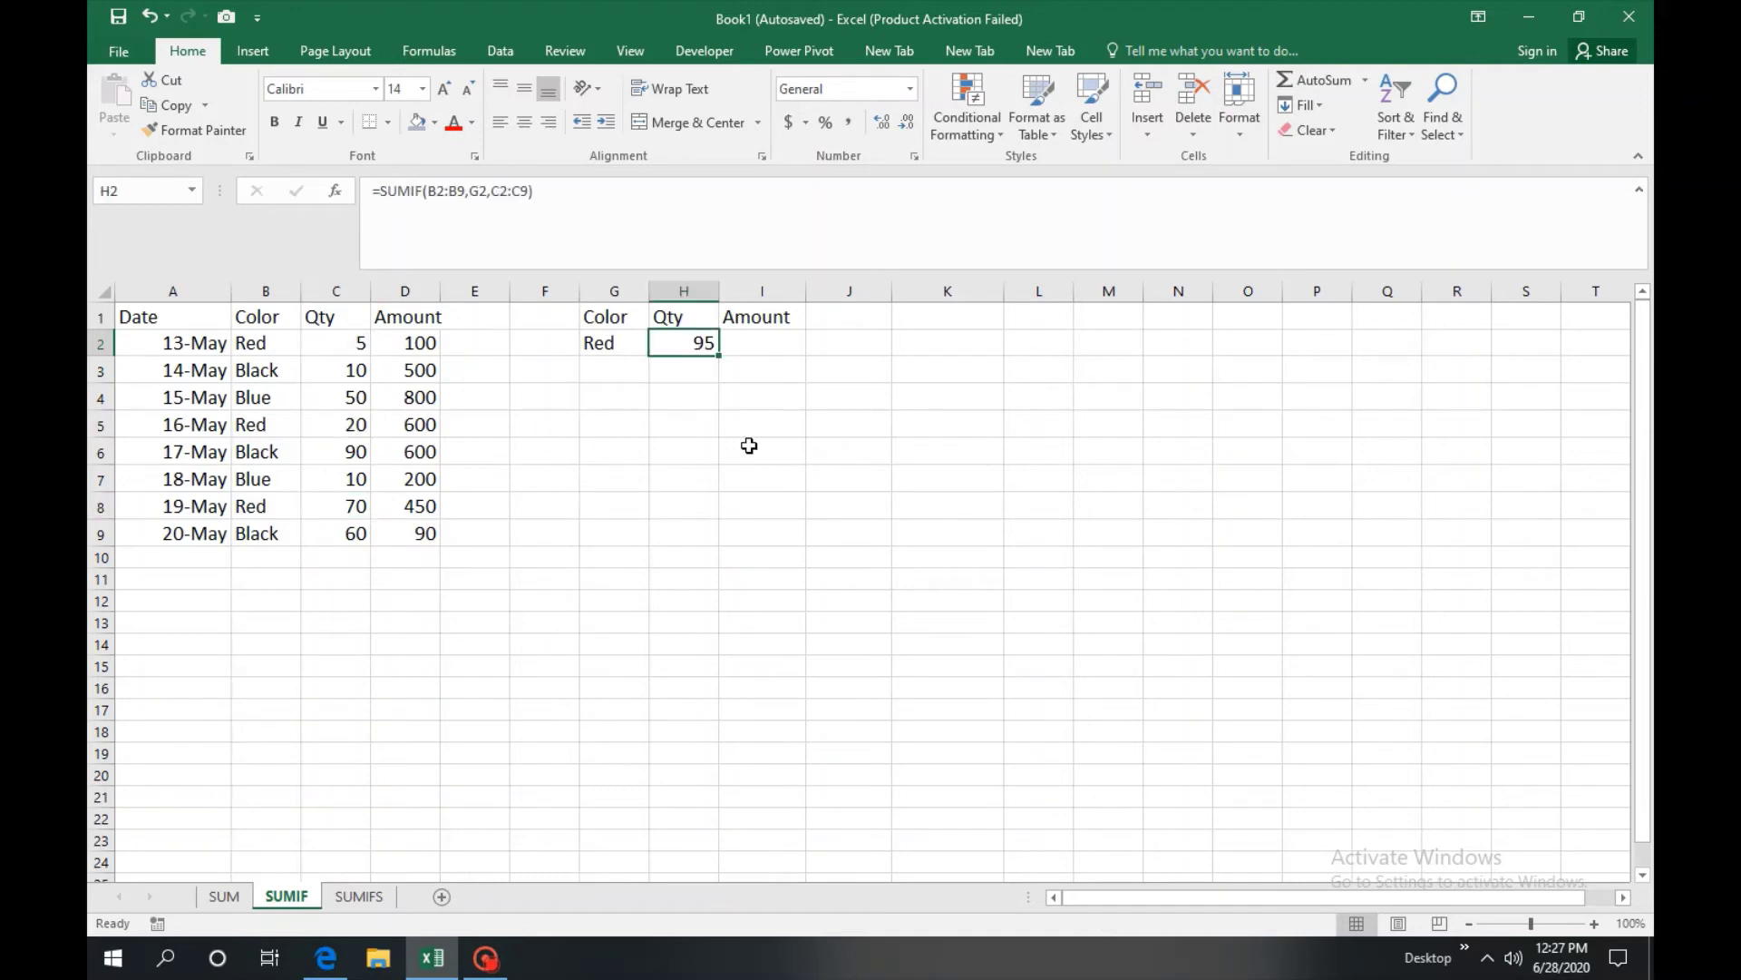
# - Enter =SUMIF(B2:B9,G2,D2:D9) in I2 to total the Amount for Red, and reselect the cell to check its formula
pyautogui.click(750, 337)
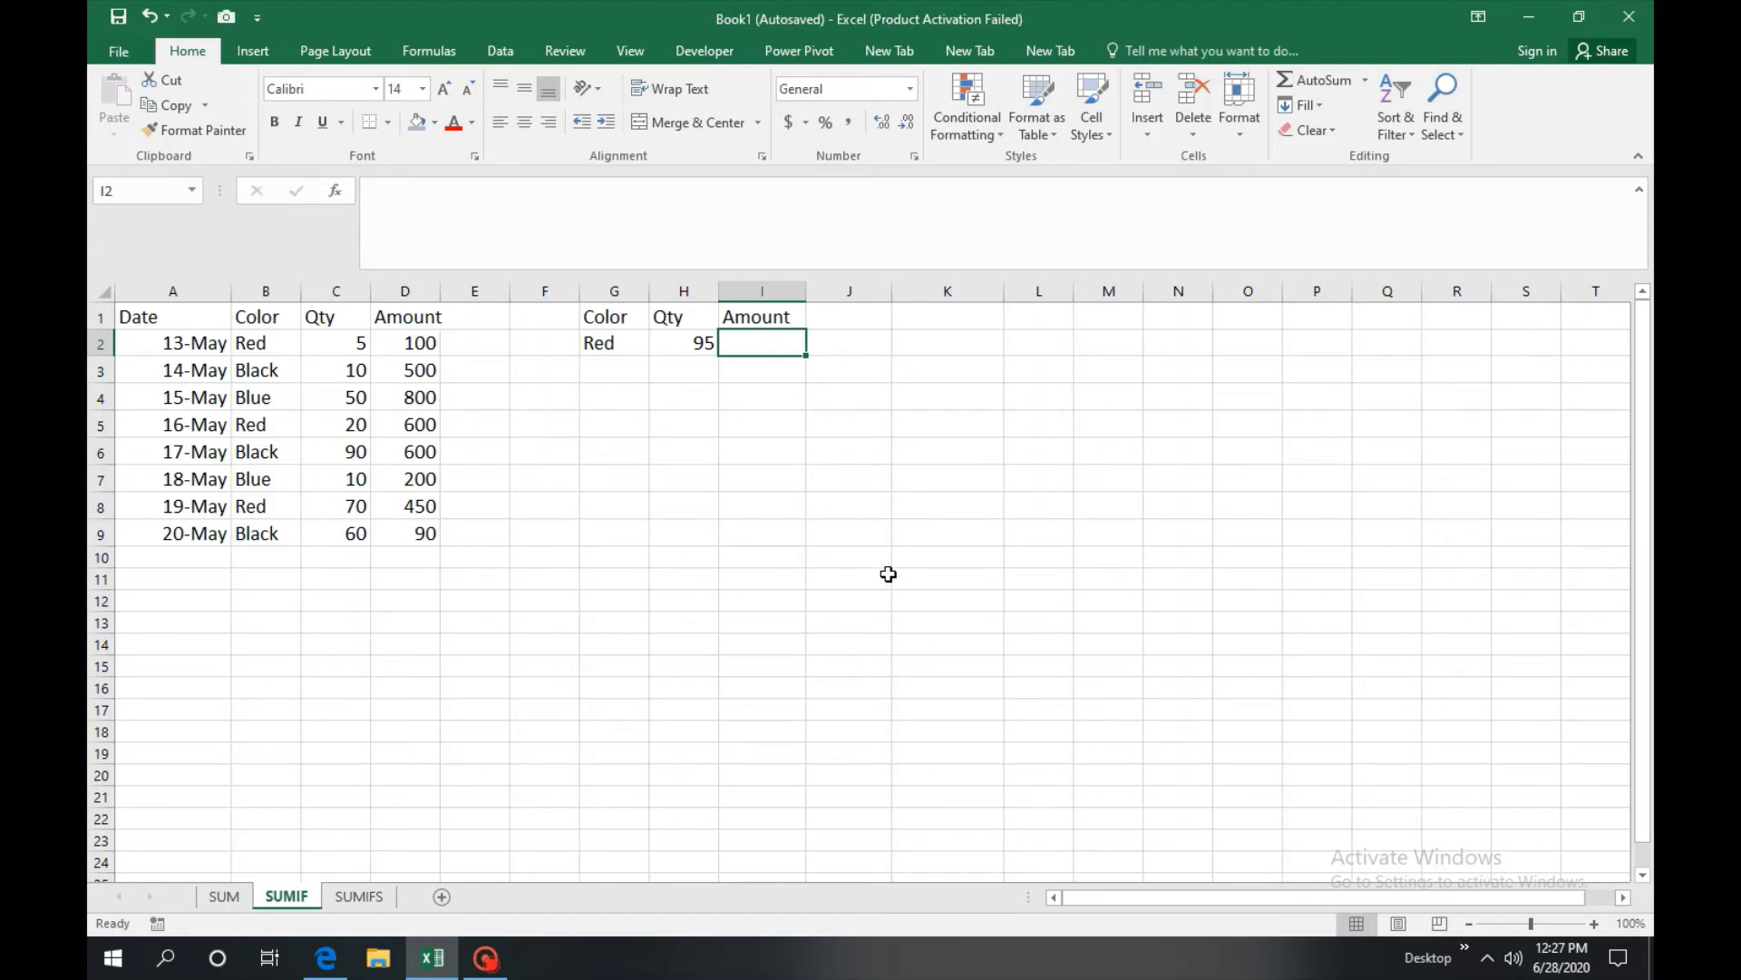
pyautogui.write('=sum')
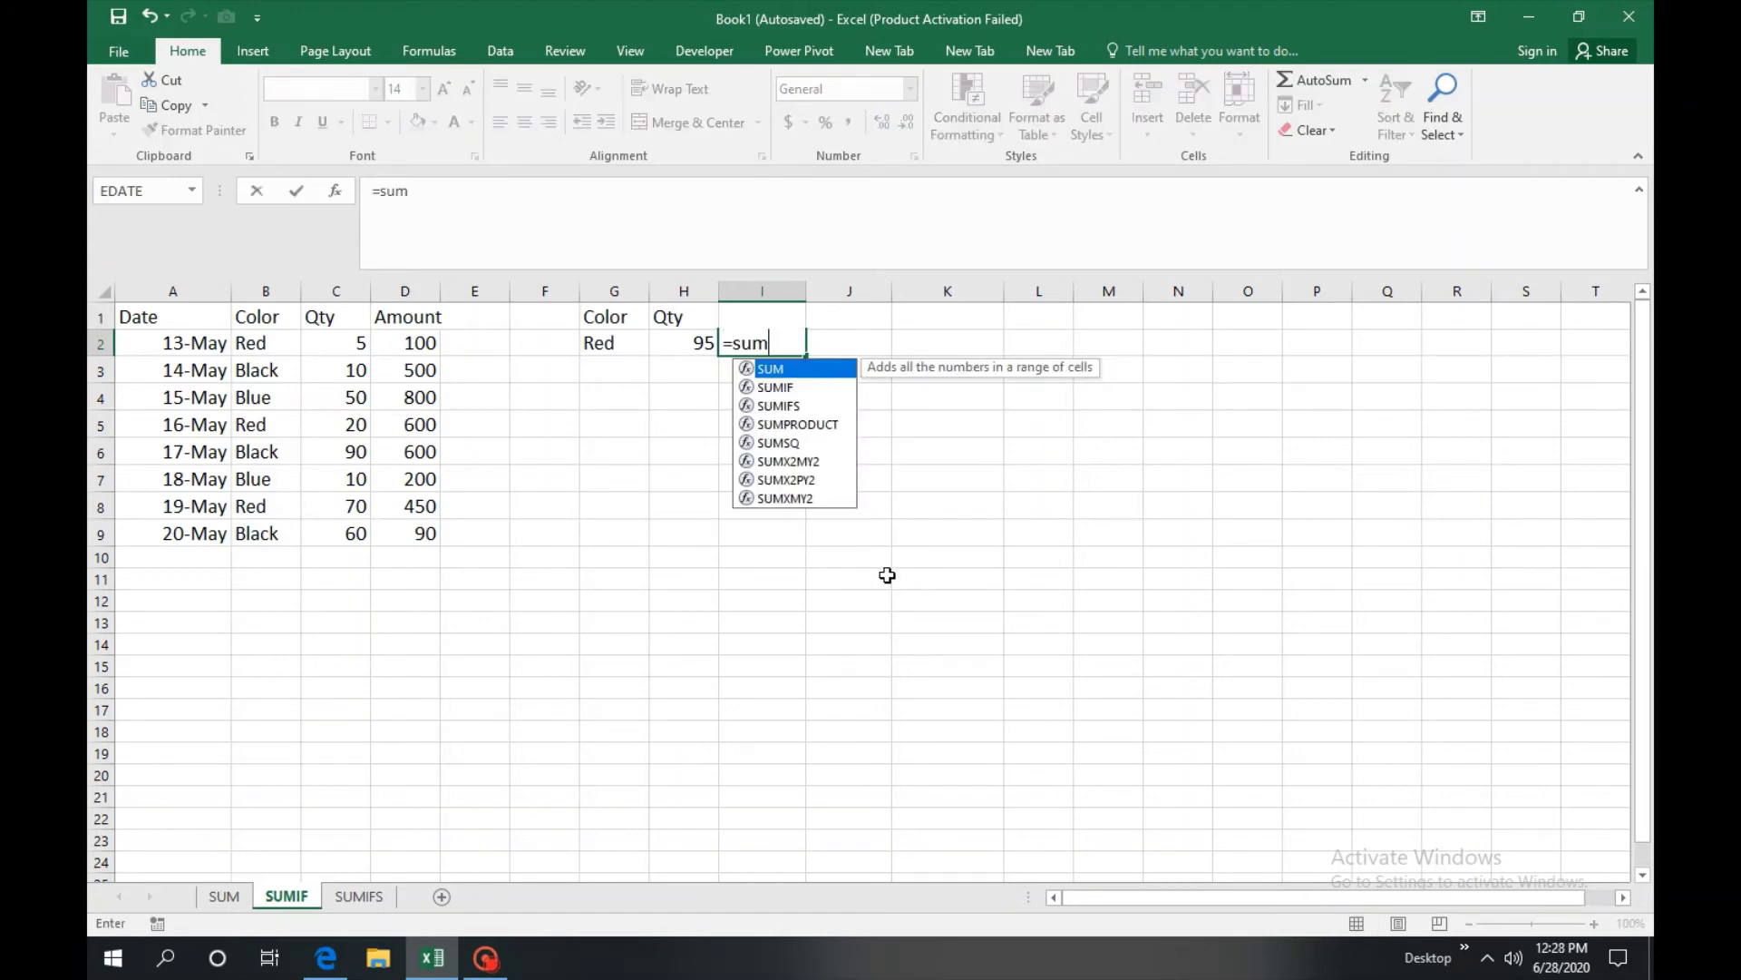
pyautogui.press('Down')
pyautogui.press('Tab')
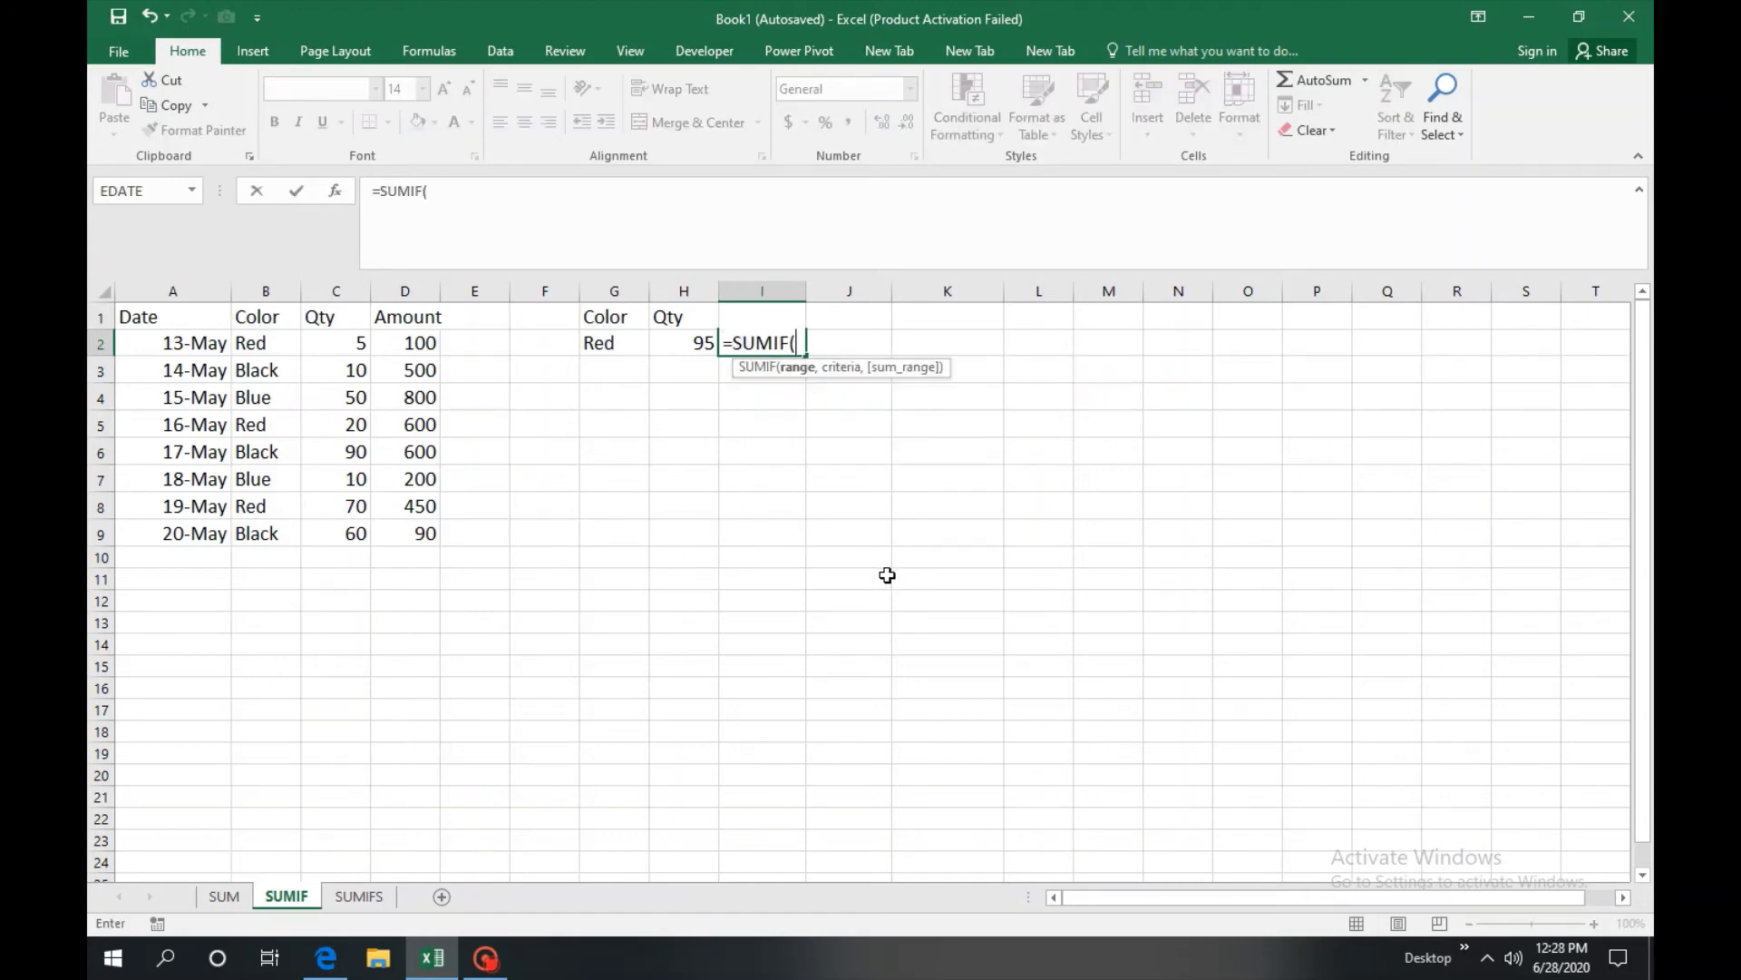
pyautogui.moveTo(265, 345); pyautogui.dragTo(283, 529)
pyautogui.write(',')
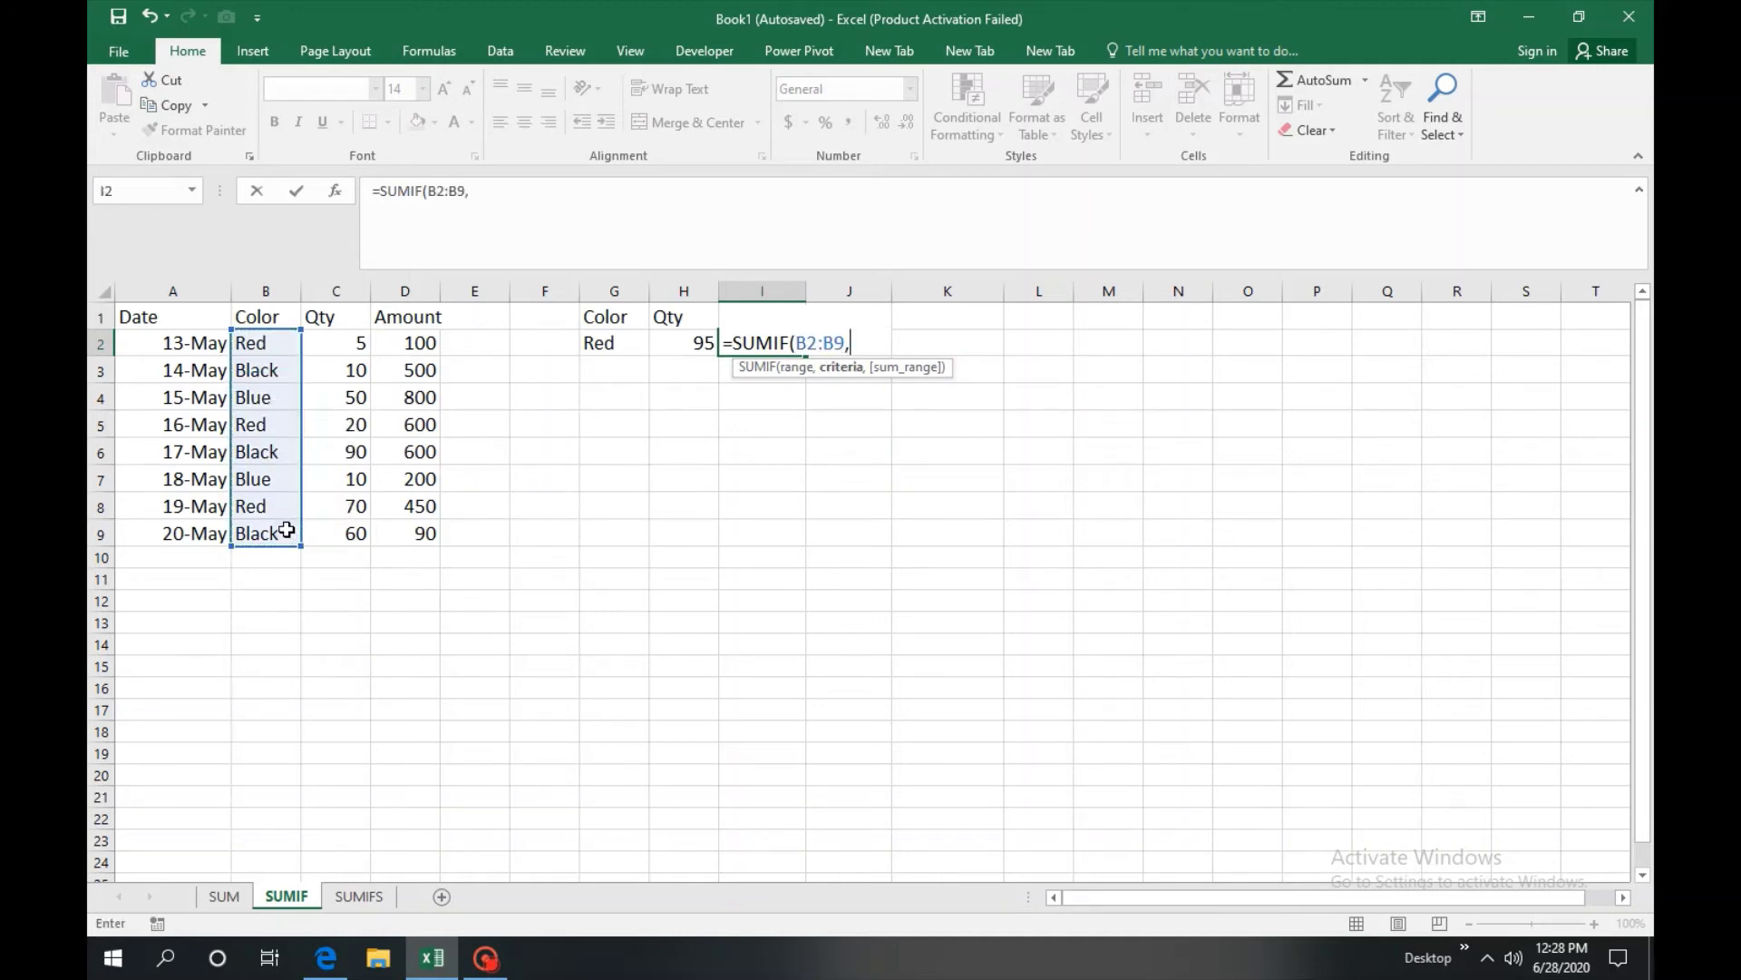
pyautogui.click(606, 342)
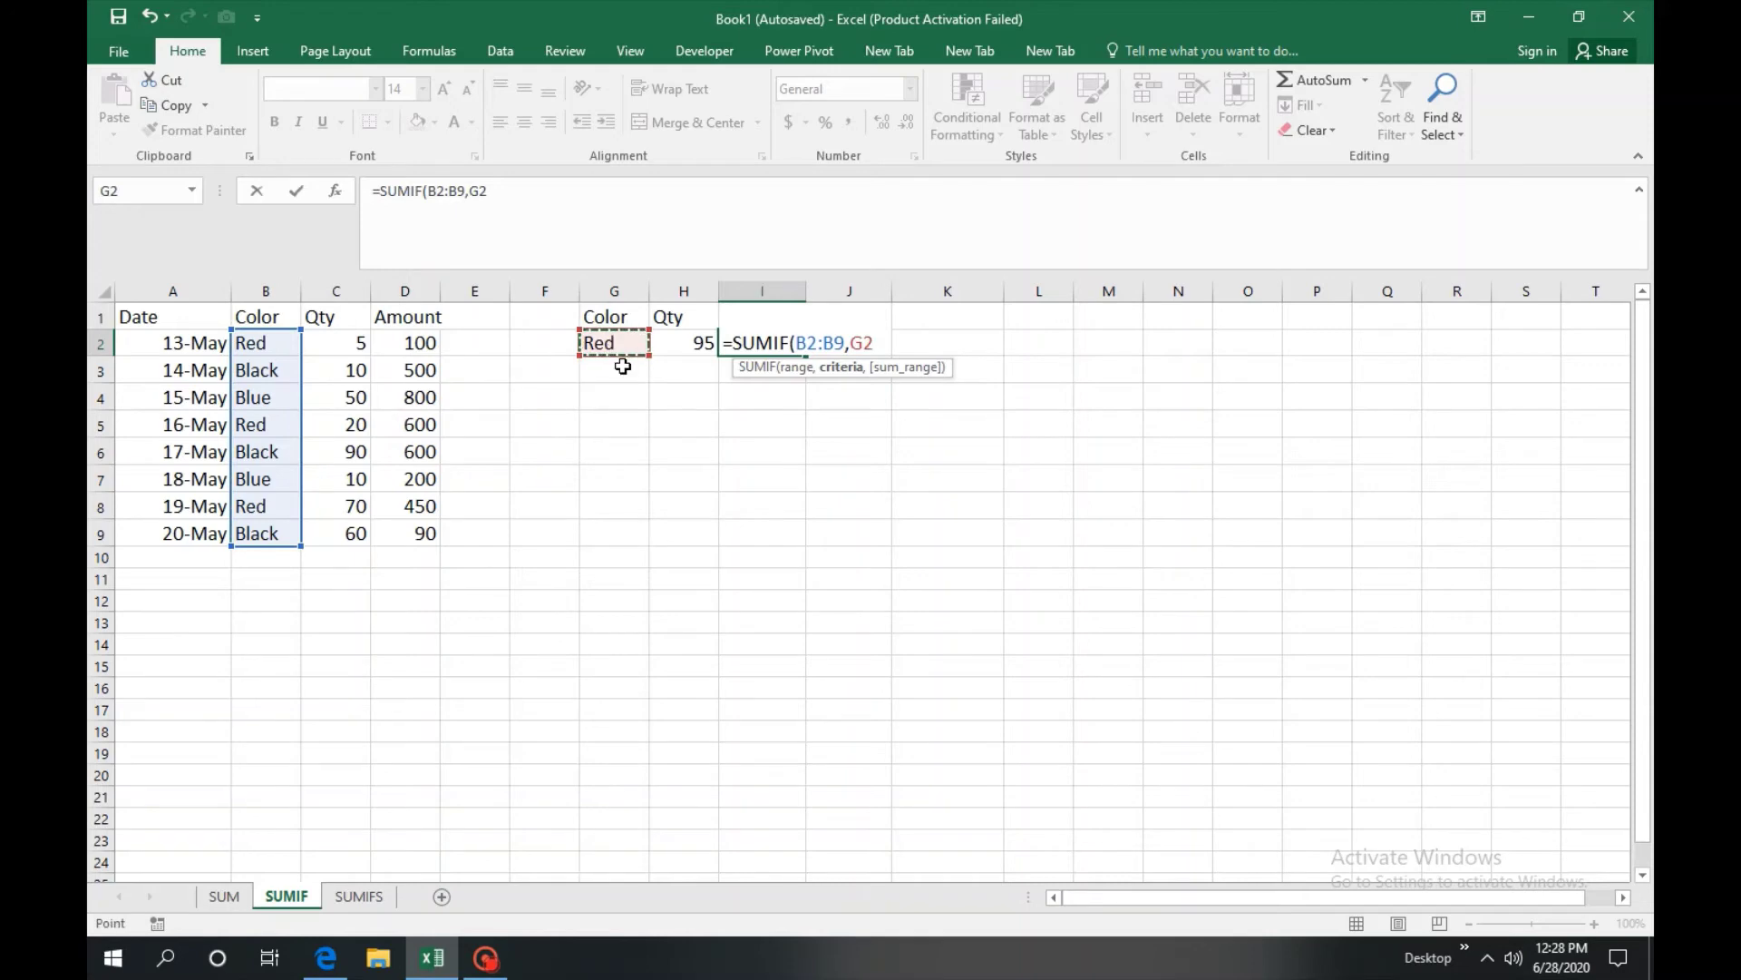
pyautogui.write(',')
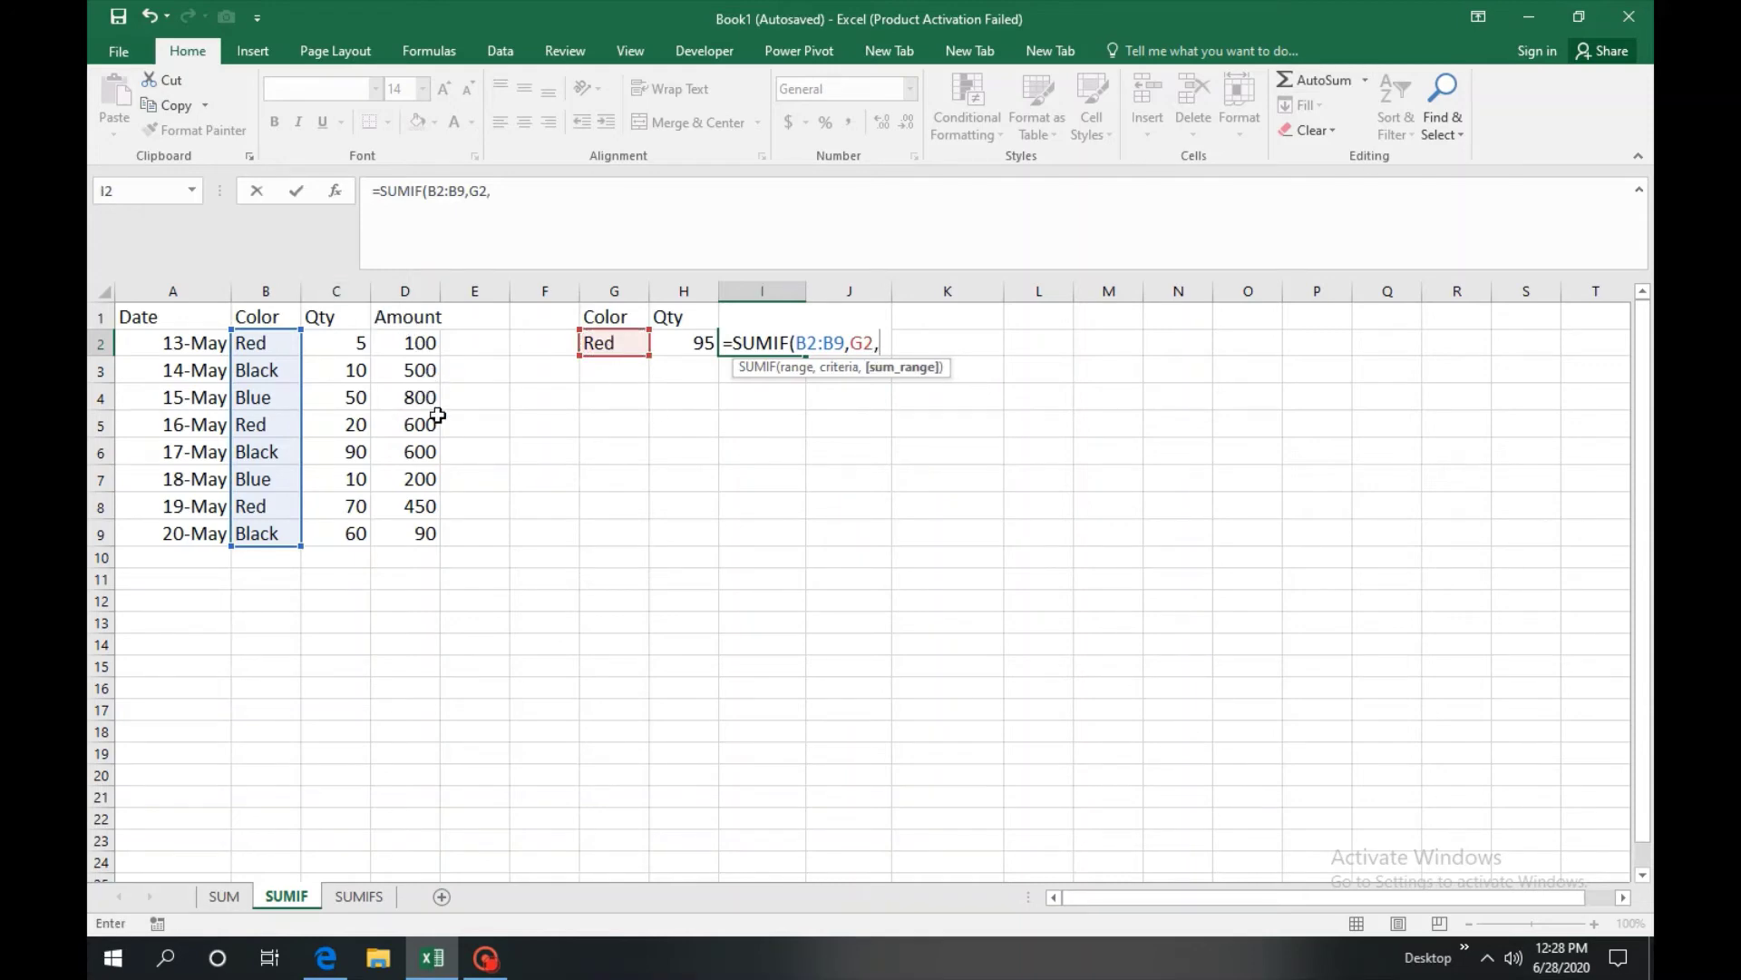
pyautogui.moveTo(437, 343); pyautogui.dragTo(436, 542)
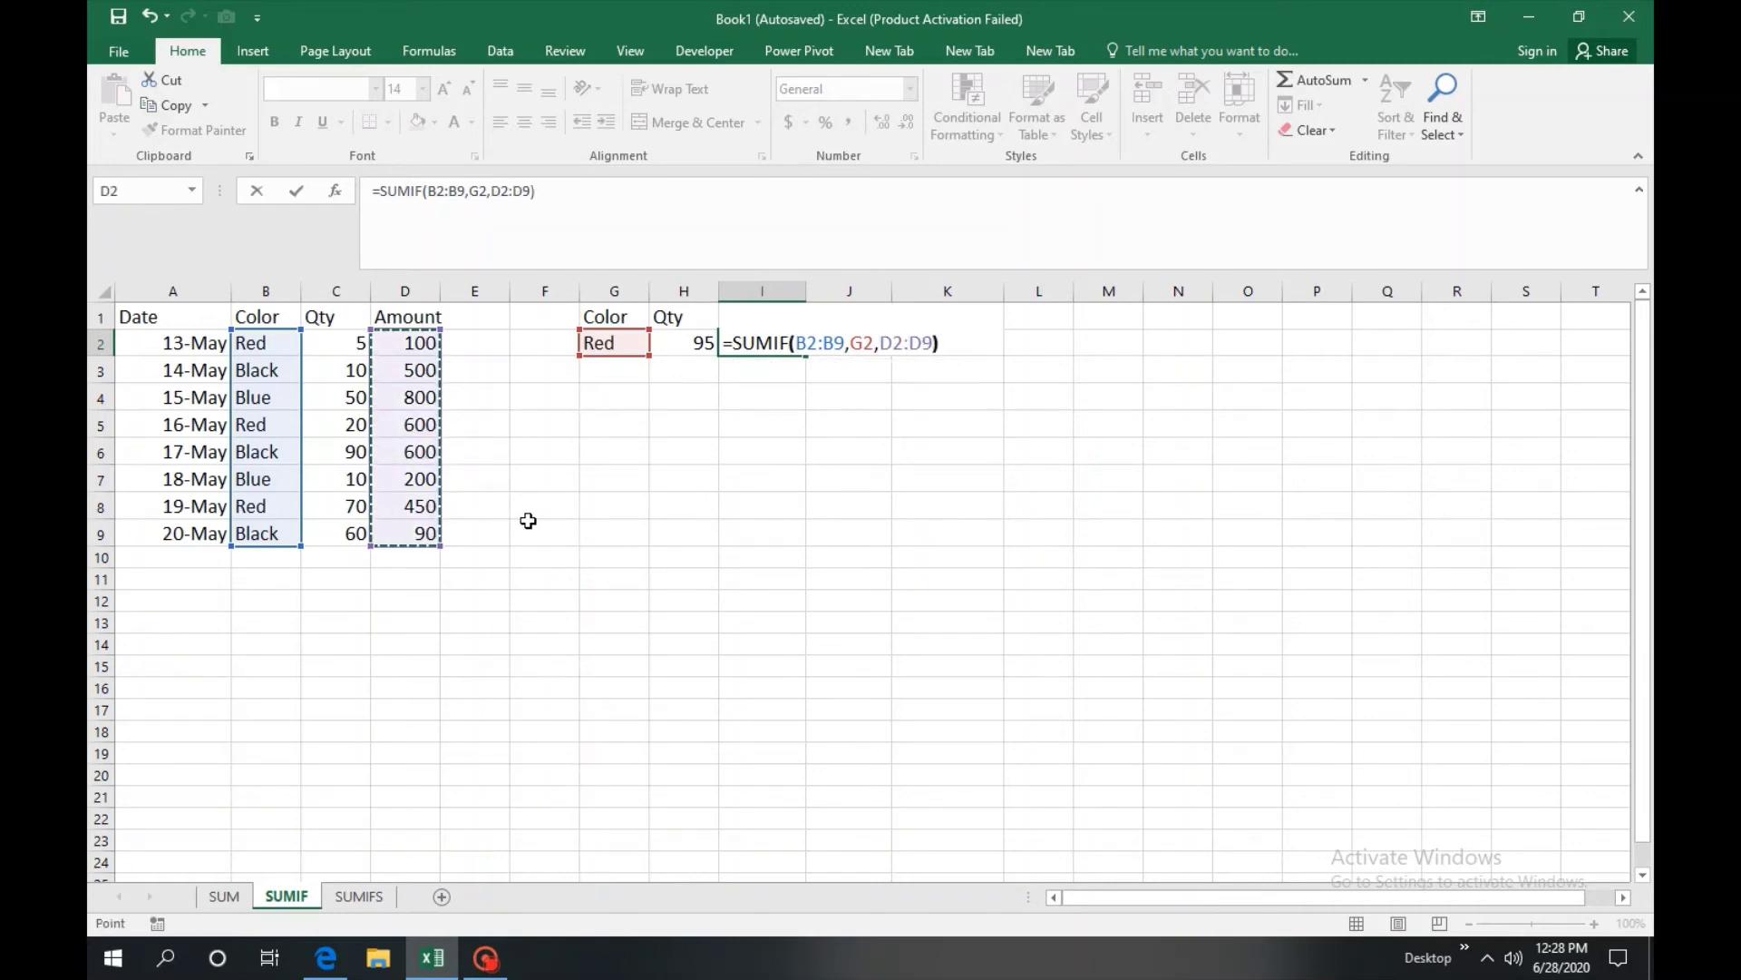
pyautogui.press('Return')
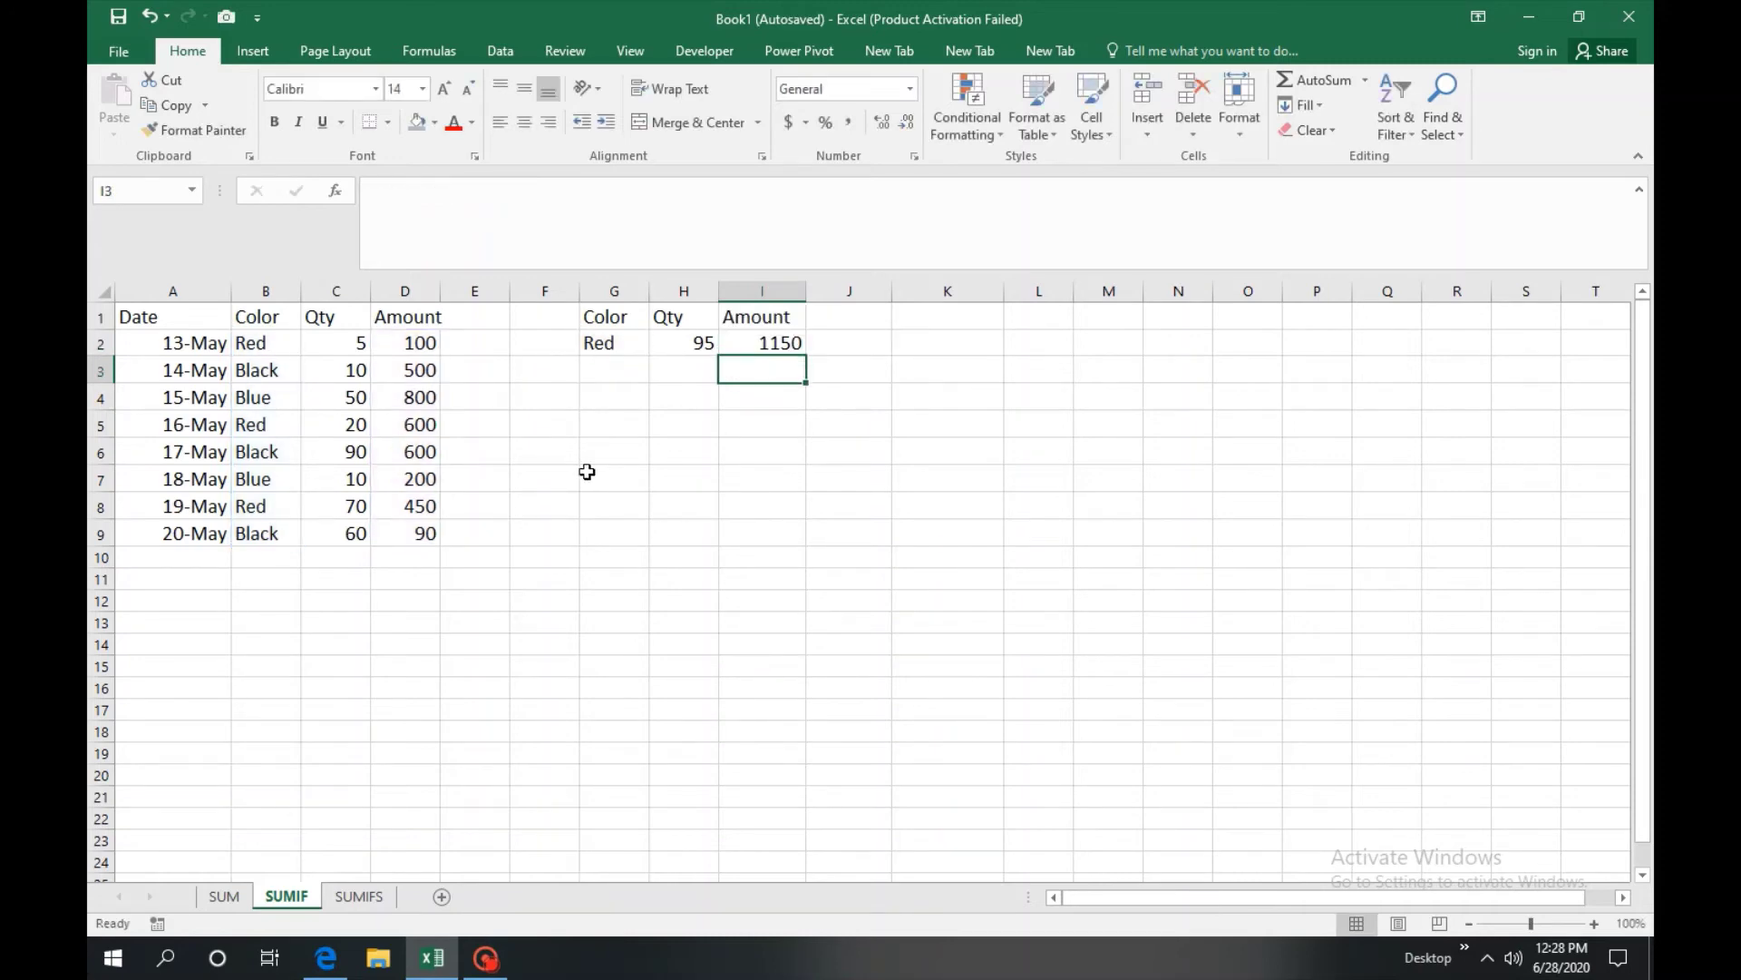
pyautogui.click(792, 342)
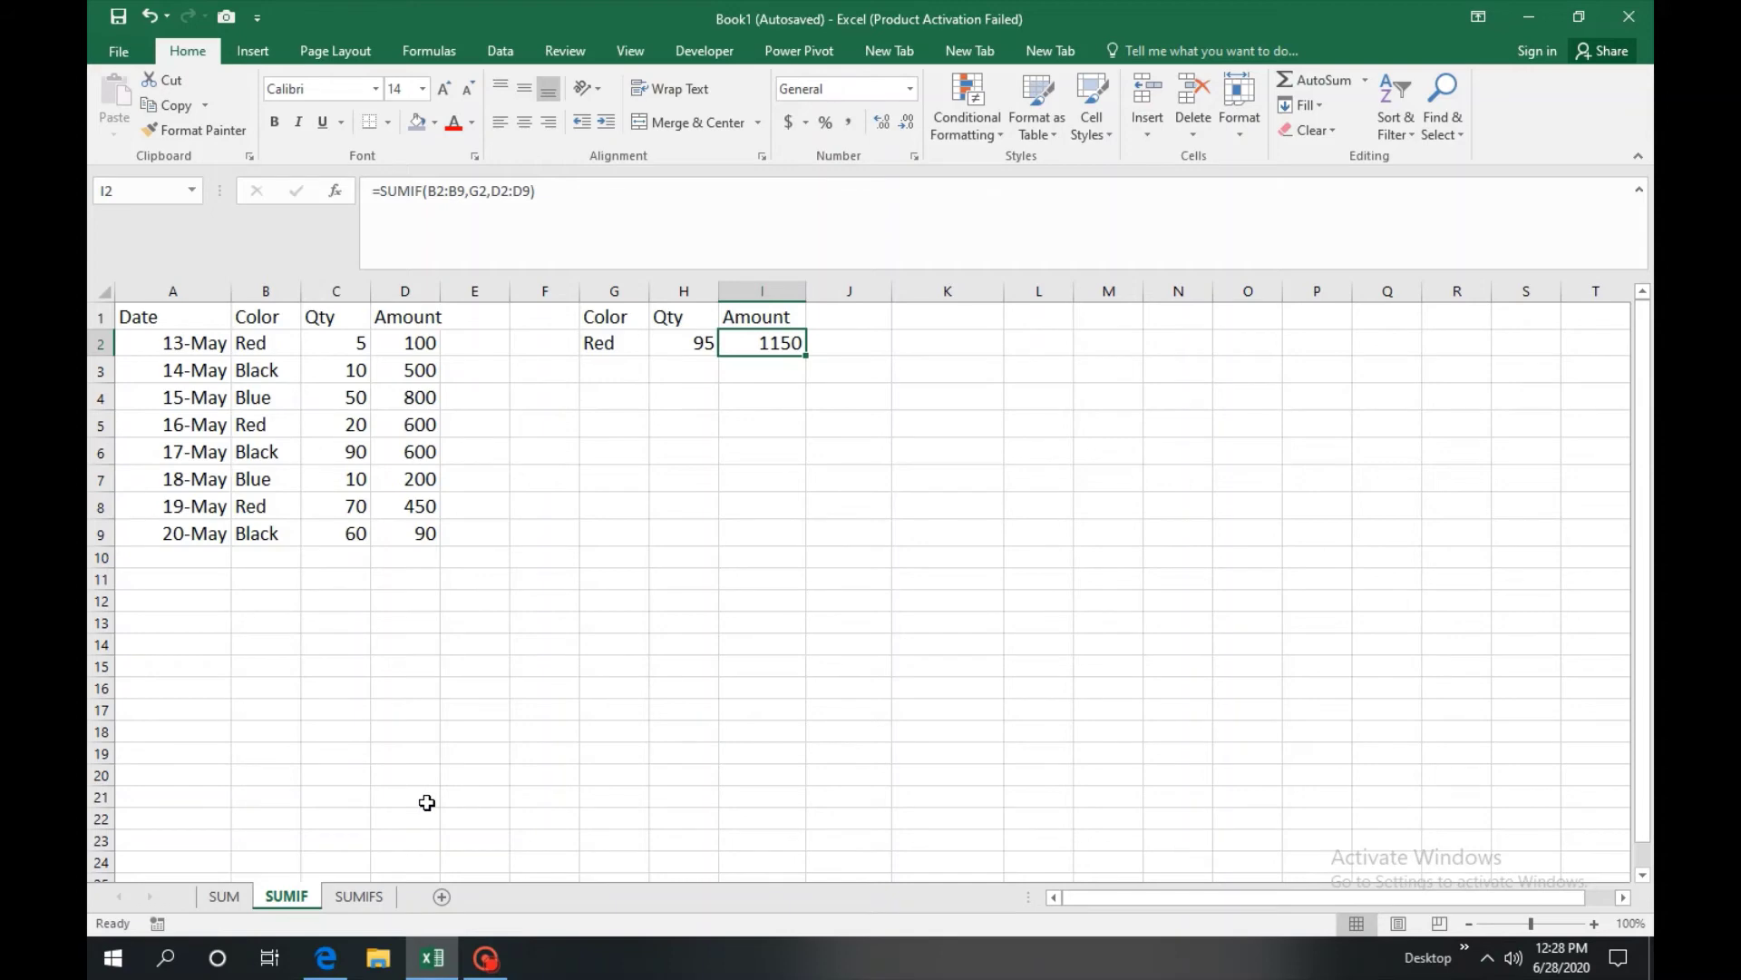
# - Switch to the SUMIFS sheet and examine the Color, Code, Qty, Amount and Section columns of its data table
pyautogui.click(372, 896)
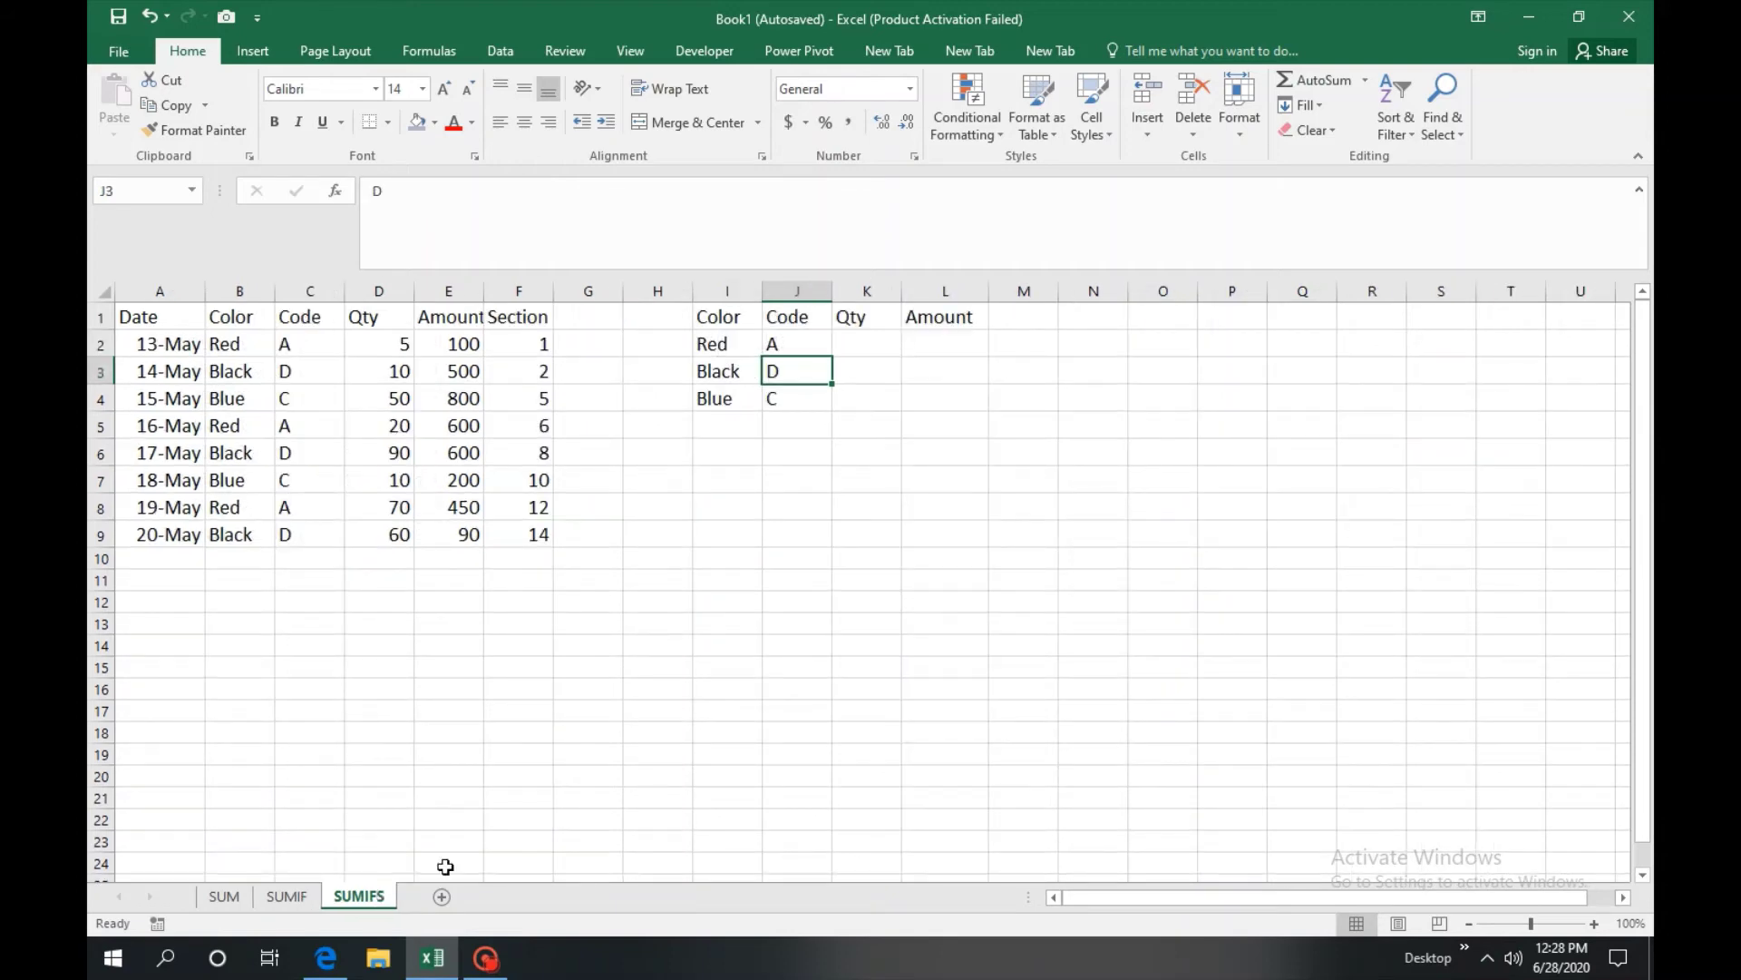
pyautogui.click(732, 341)
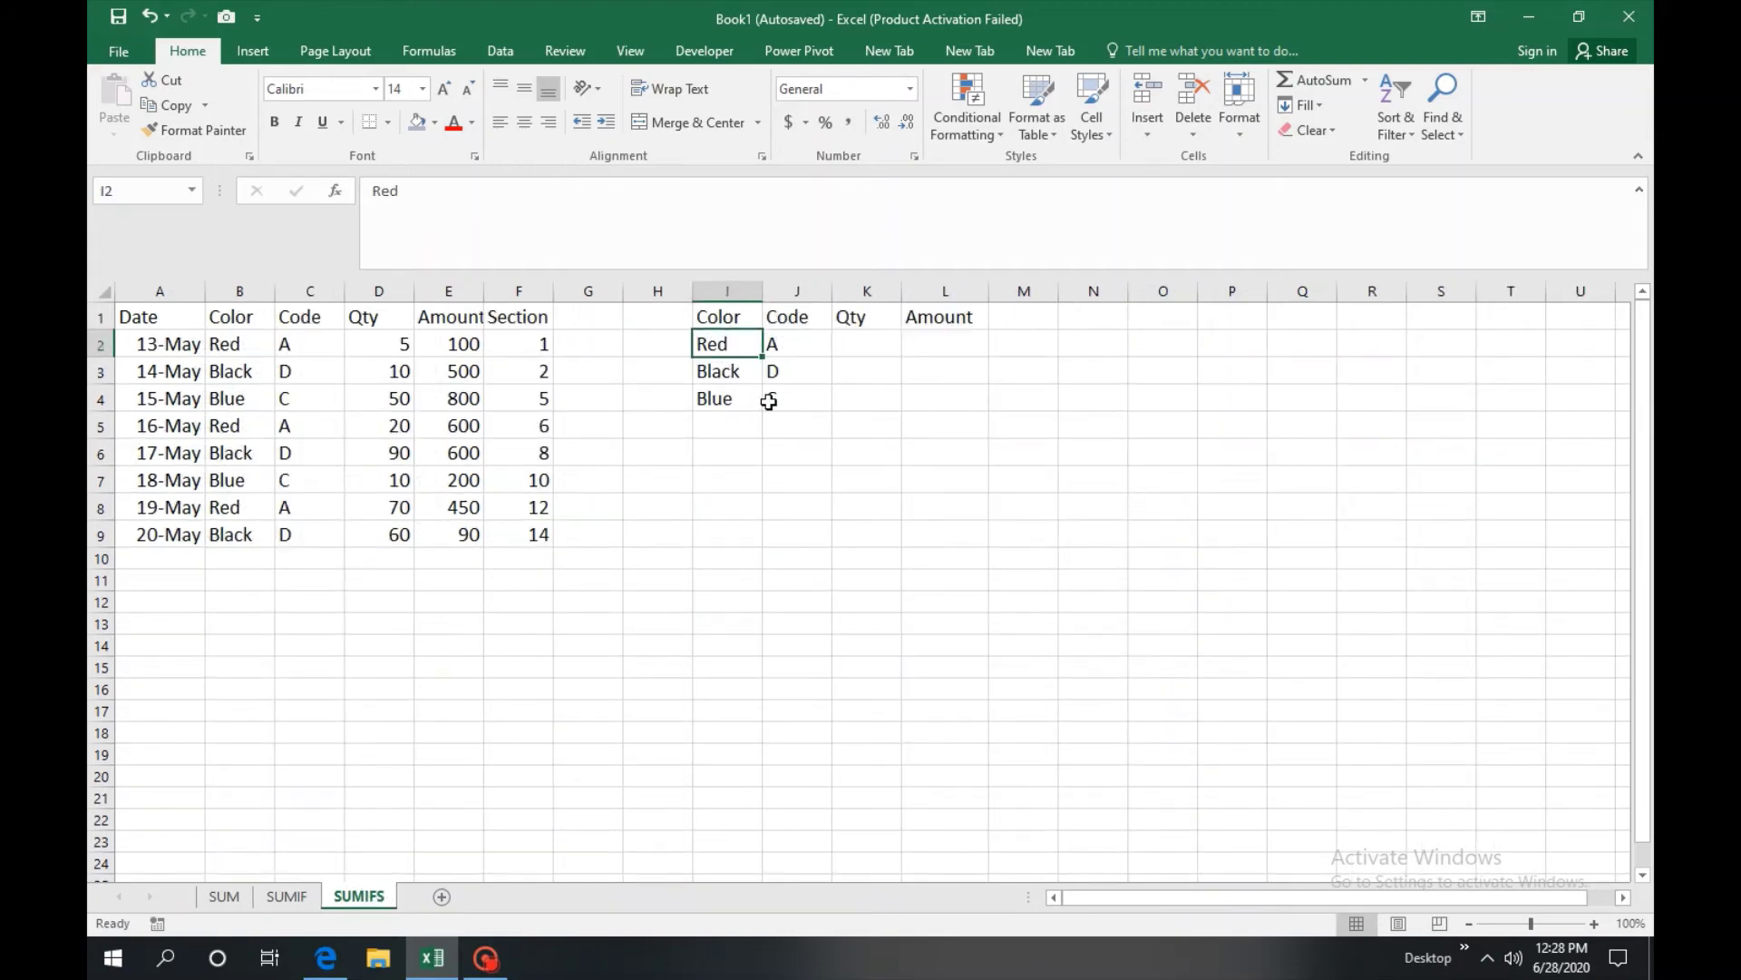
pyautogui.click(297, 345)
pyautogui.click(250, 350)
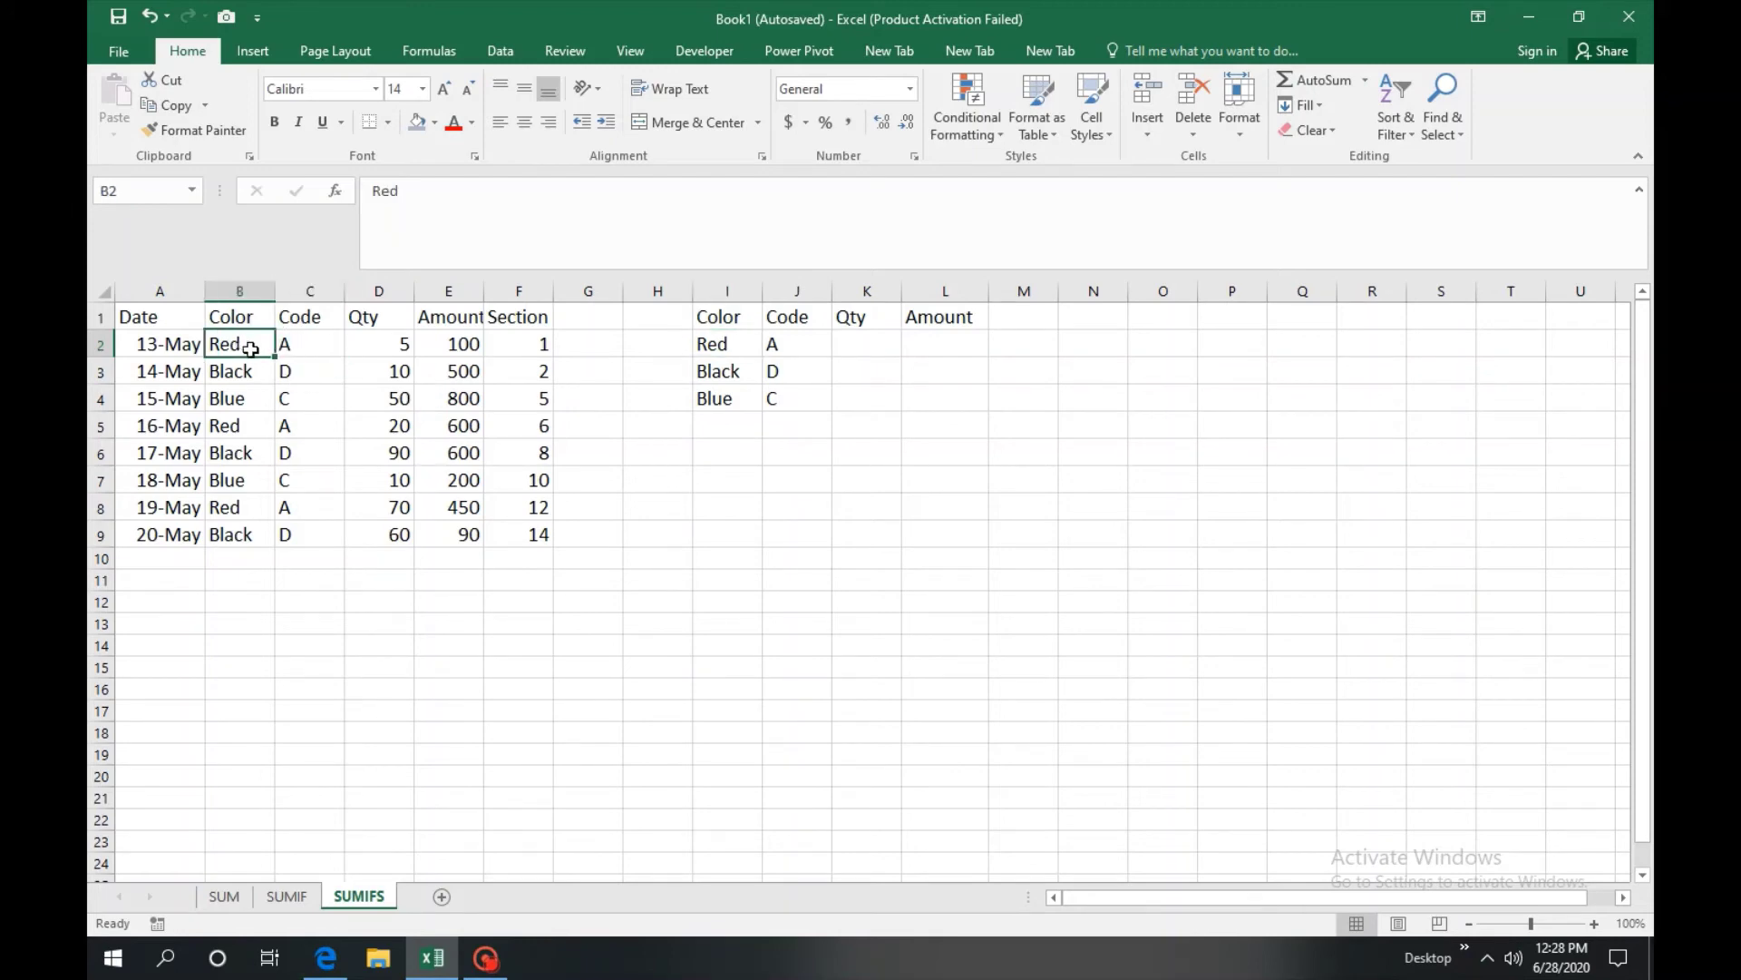
pyautogui.click(321, 351)
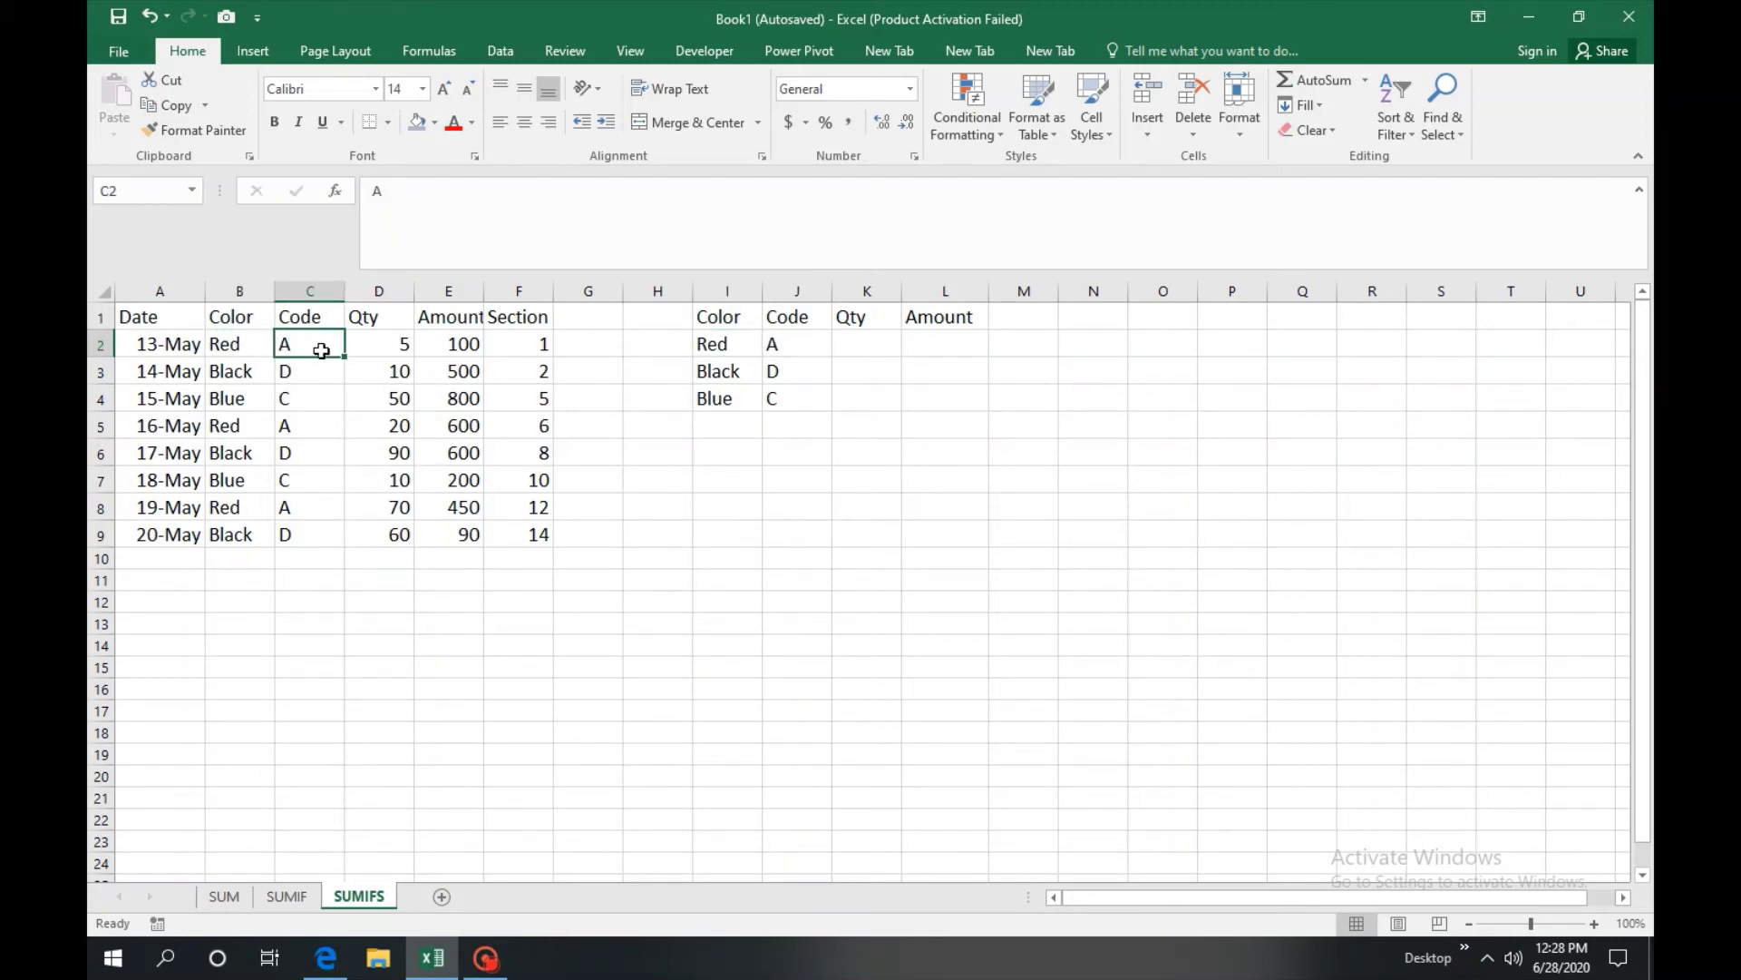
pyautogui.click(399, 348)
pyautogui.click(480, 344)
pyautogui.click(508, 345)
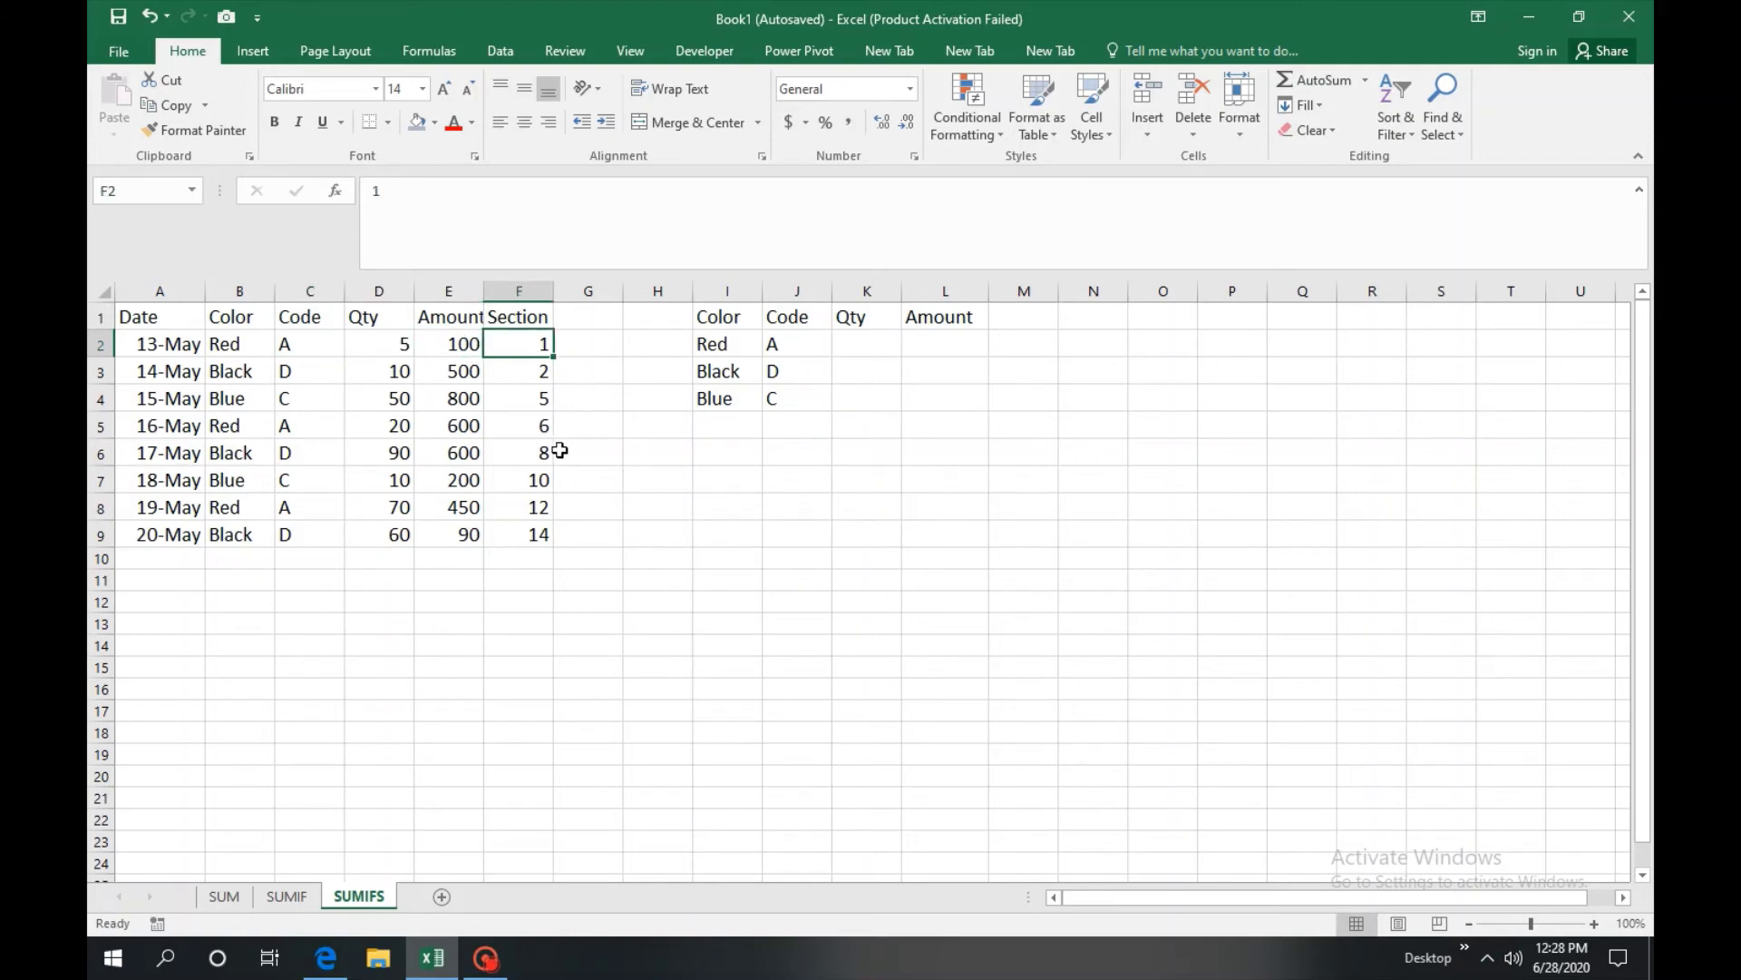
# - Review the Color and Code criteria in I2:J2 and select the empty Qty result cell K2
pyautogui.click(821, 347)
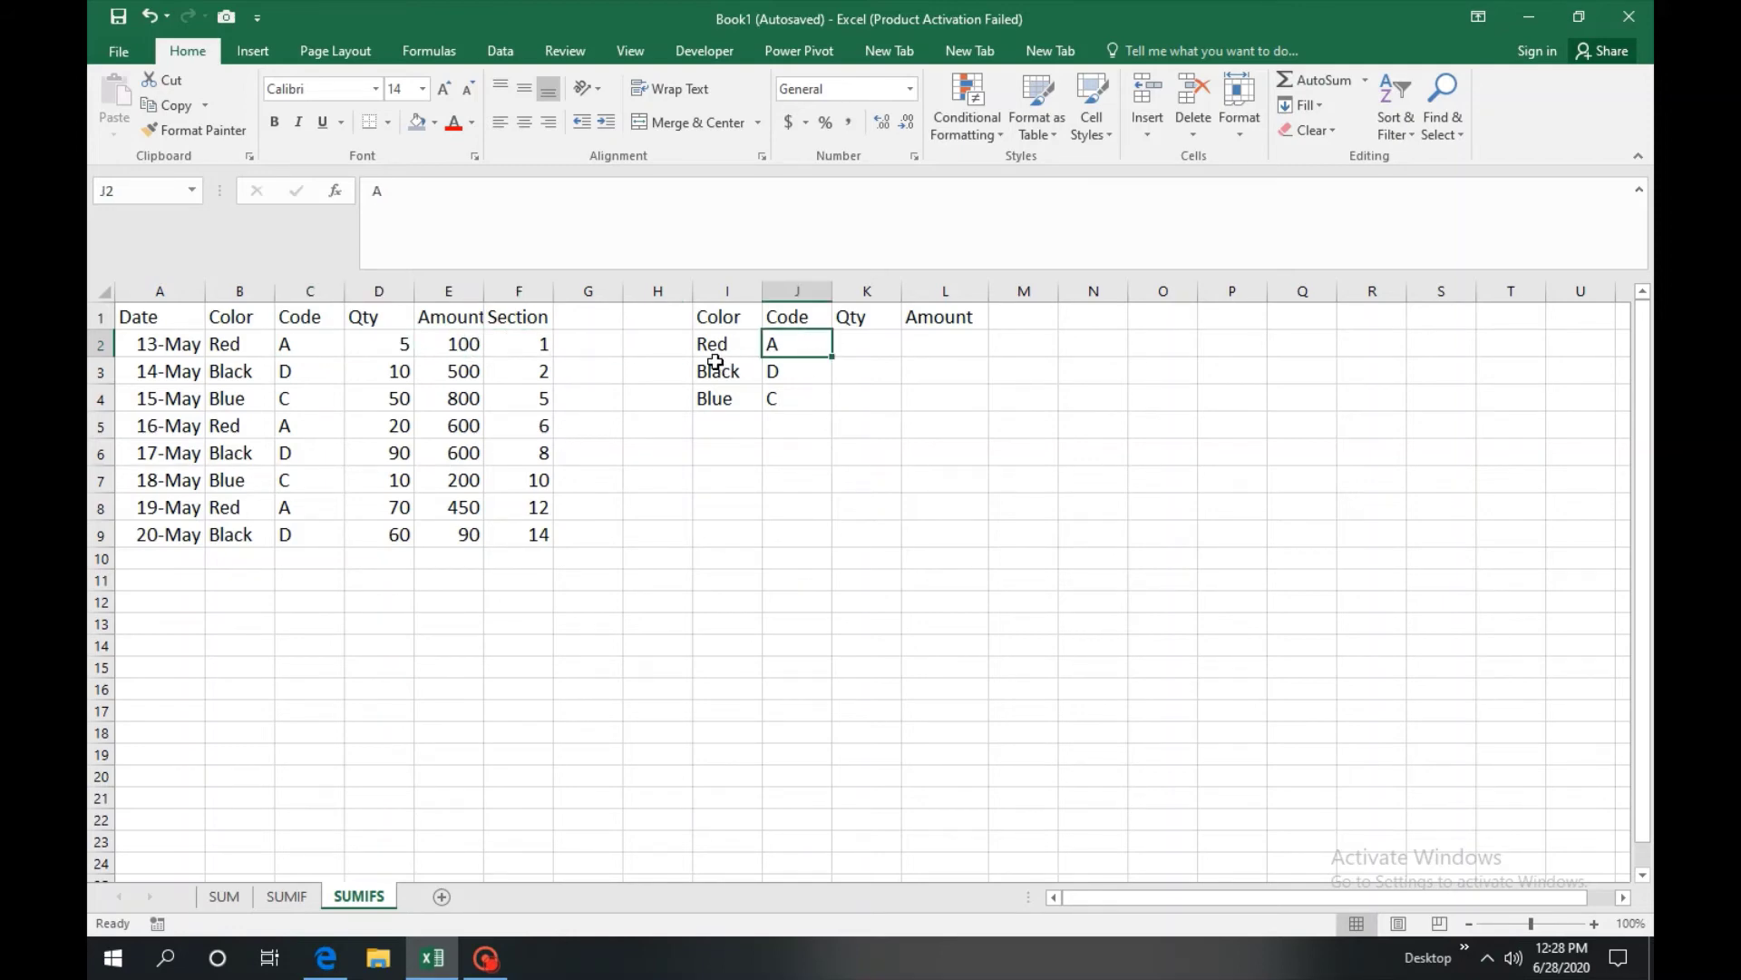
pyautogui.moveTo(717, 344); pyautogui.dragTo(789, 346)
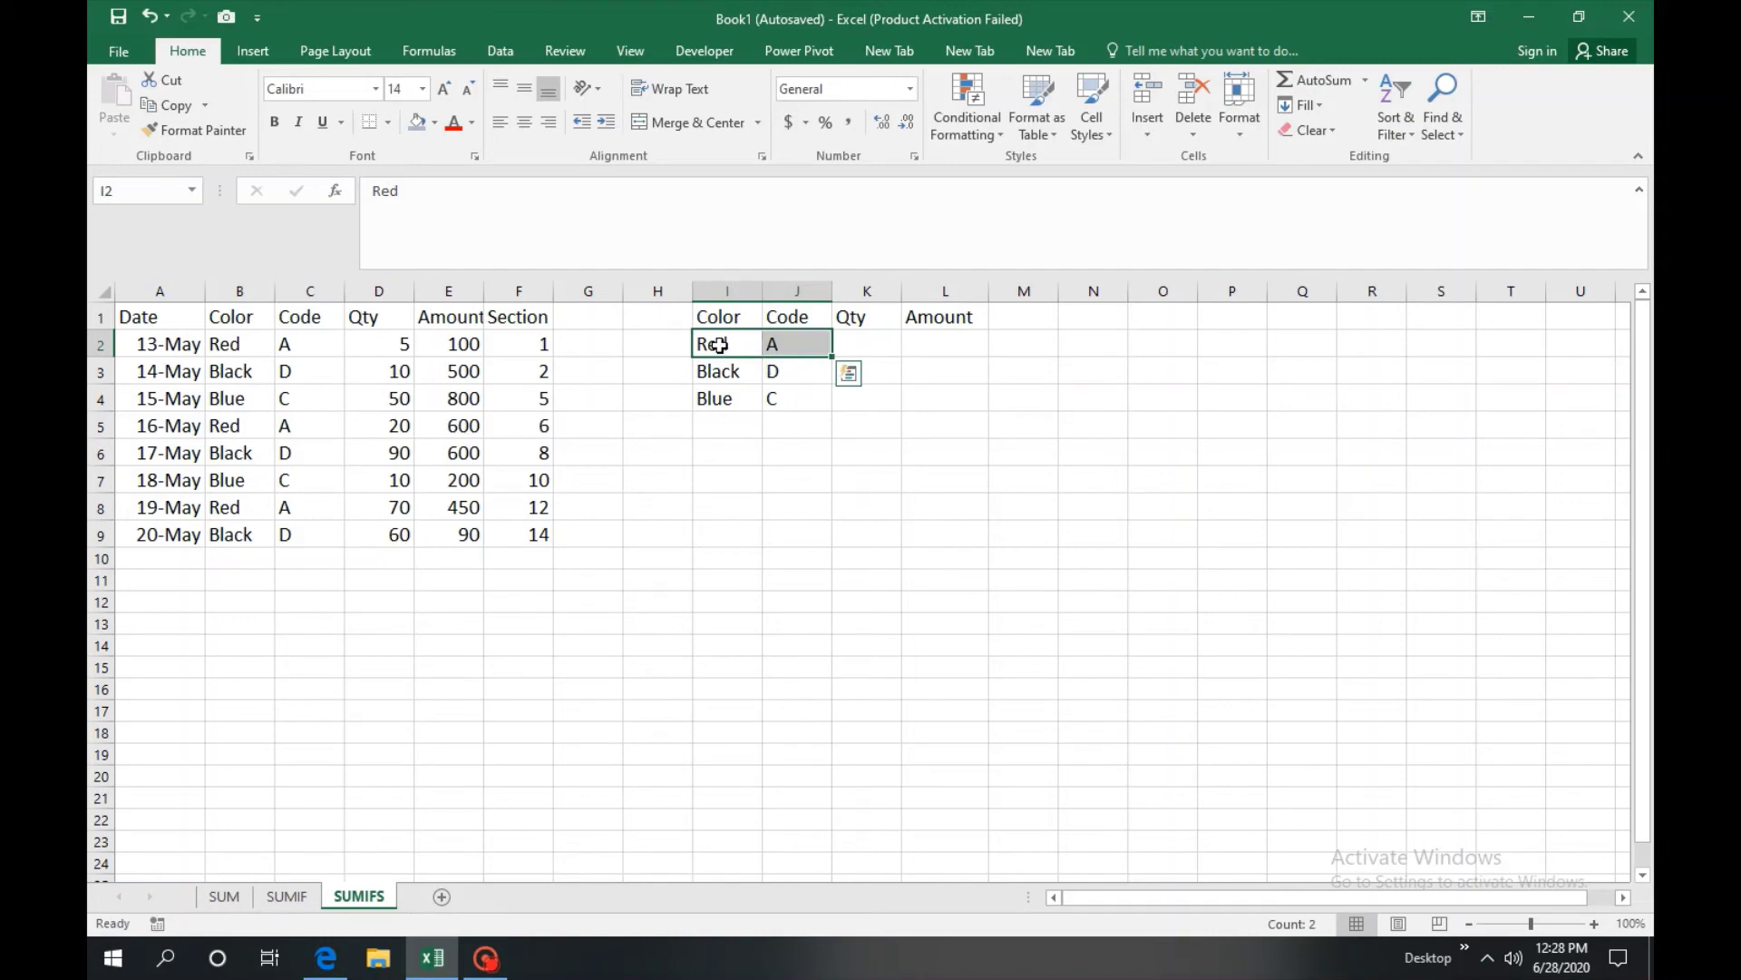
pyautogui.click(726, 342)
pyautogui.click(816, 344)
pyautogui.click(854, 348)
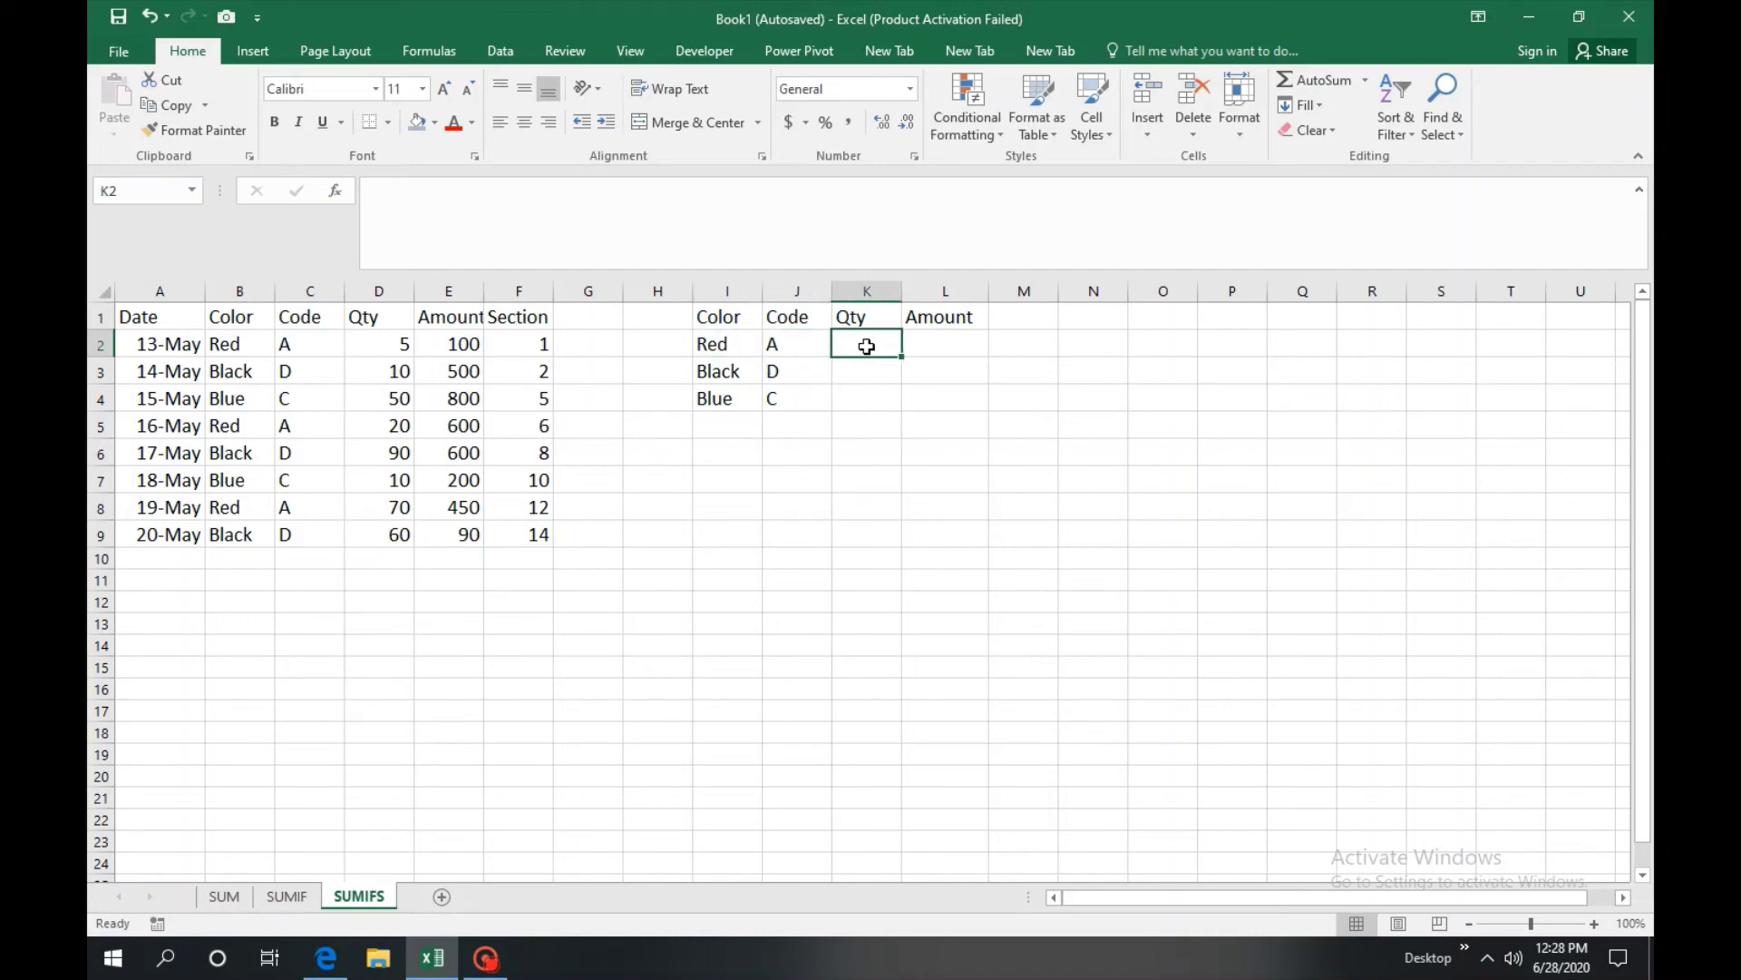
# - Start a SUMIFS formula in K2 with the Qty values D2:D9 as the sum range
pyautogui.click(721, 345)
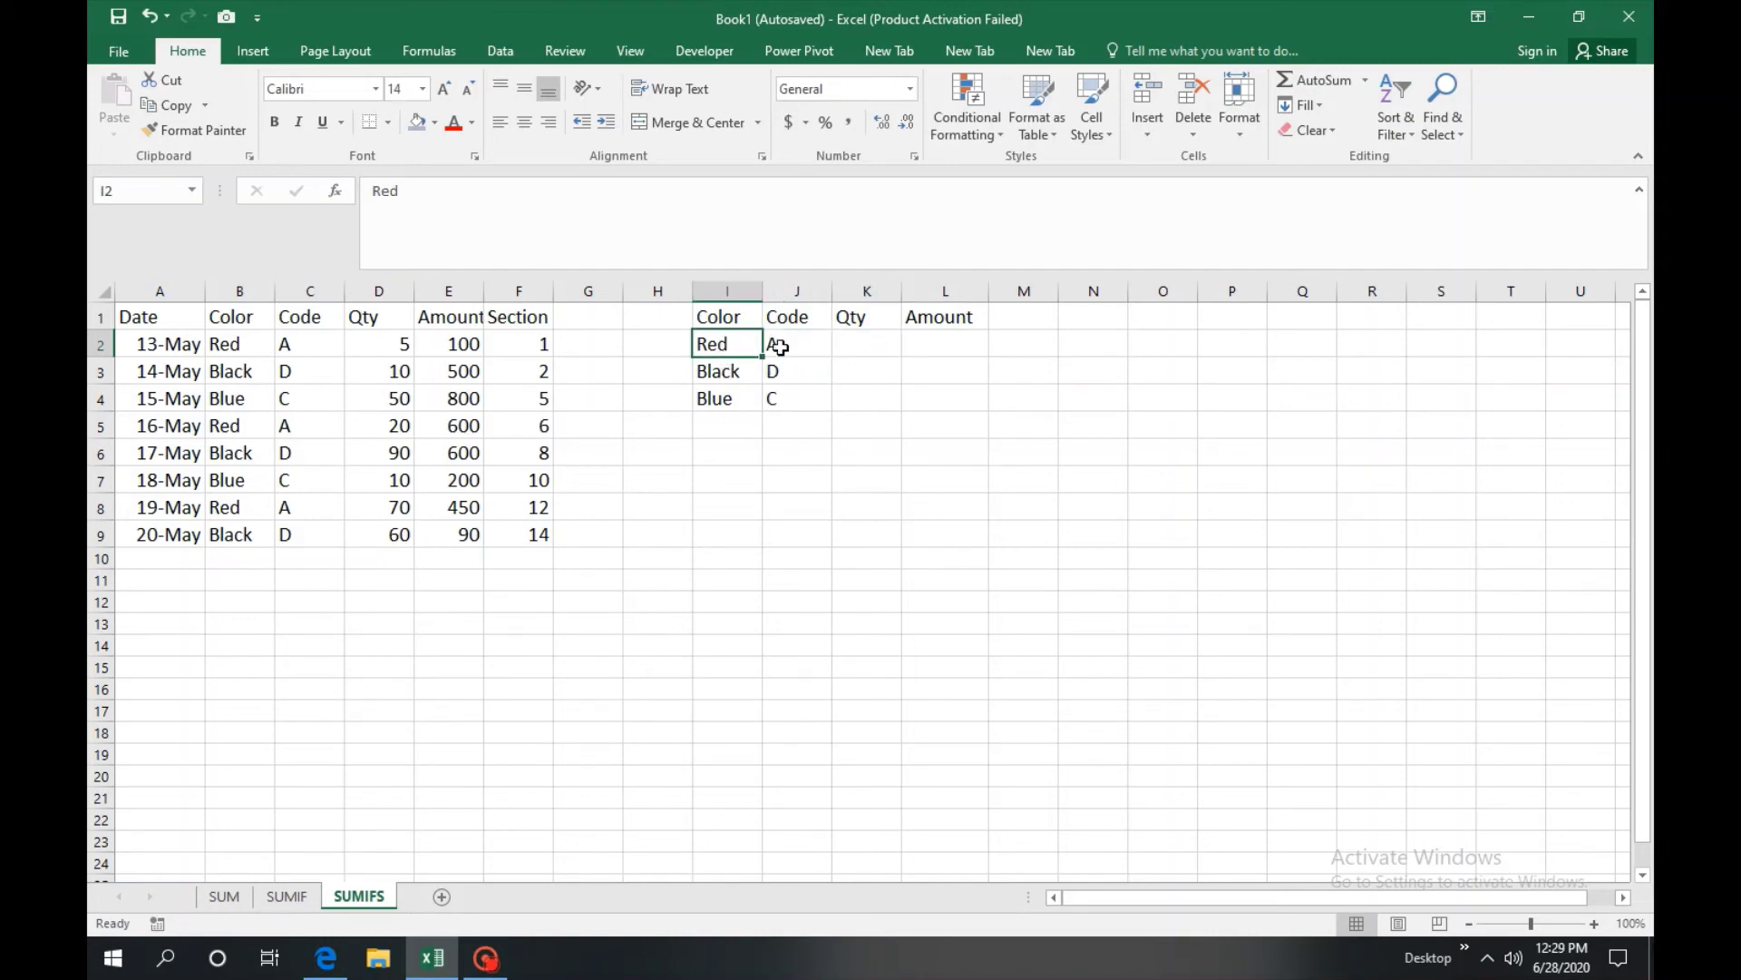
pyautogui.click(789, 348)
pyautogui.click(851, 343)
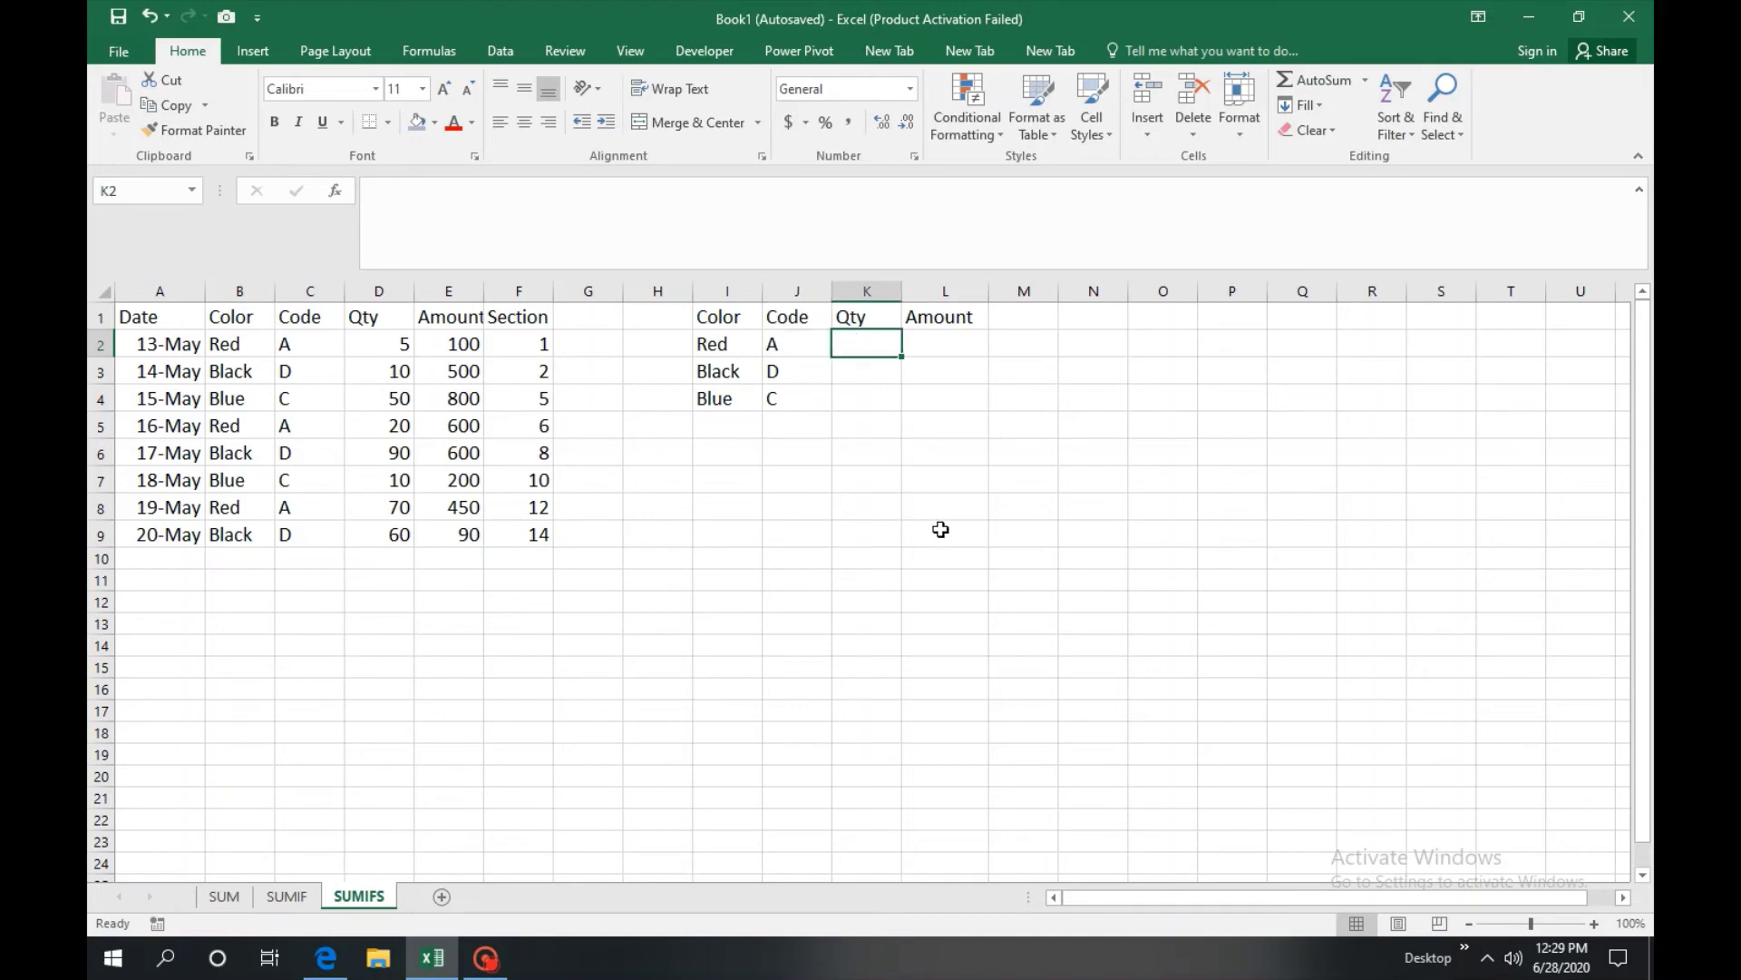
pyautogui.write('=')
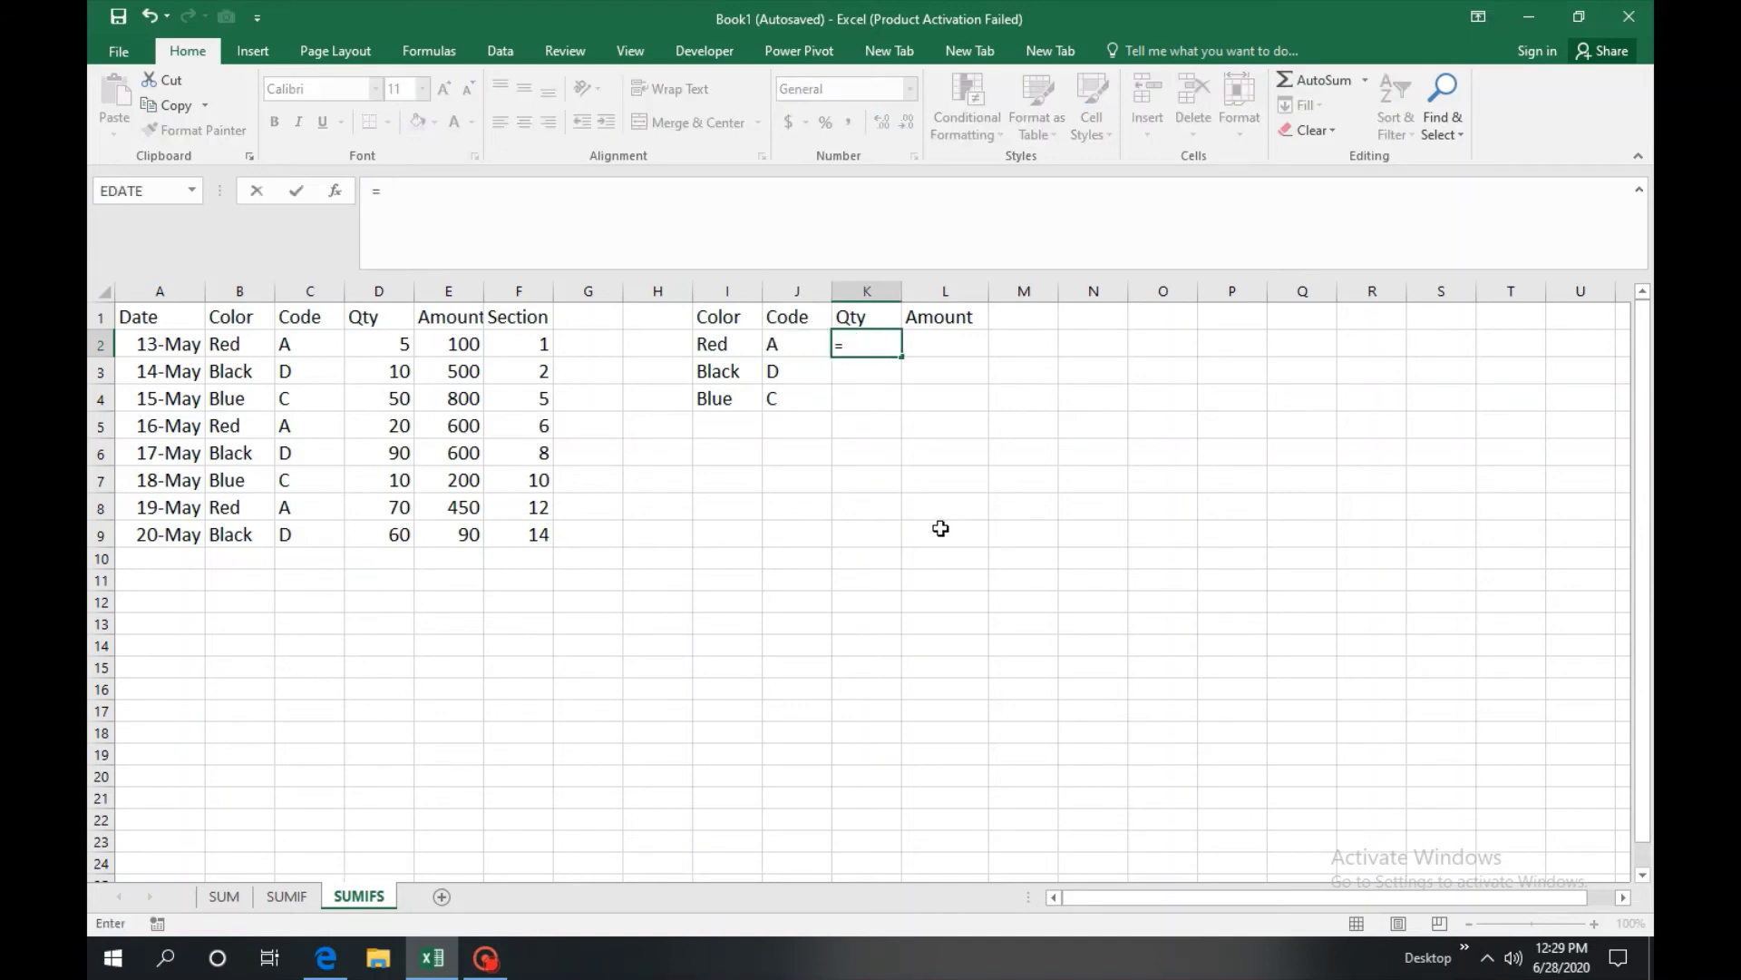
pyautogui.write('sum')
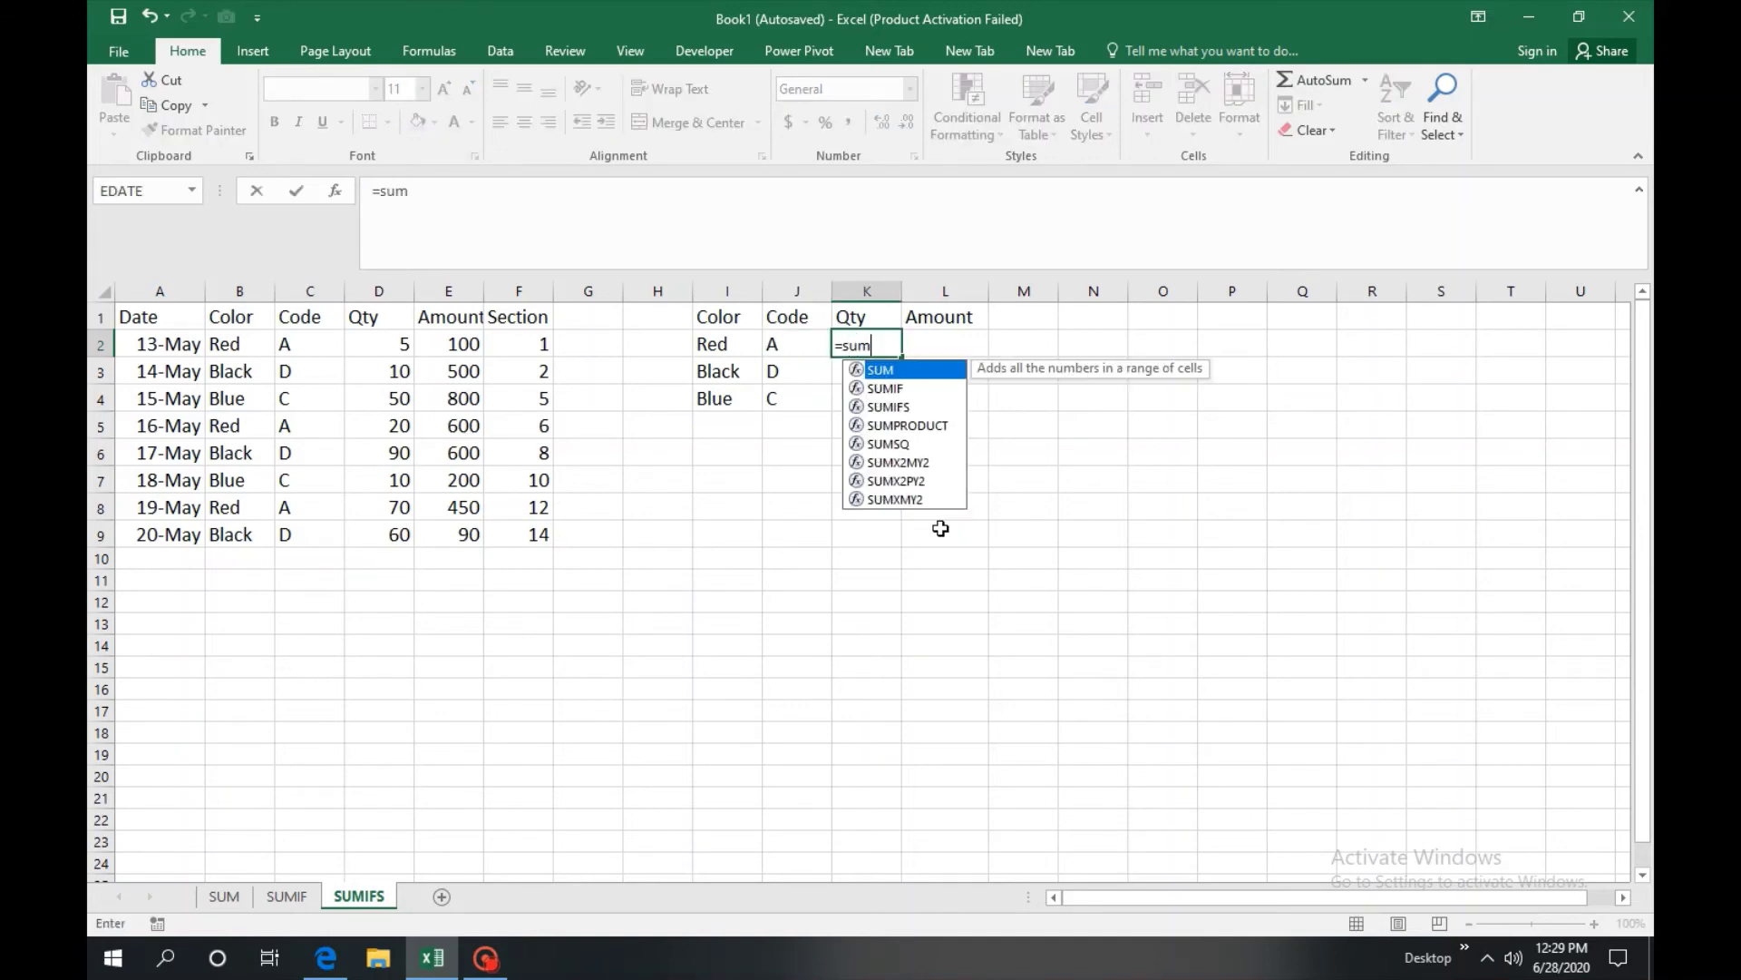
pyautogui.press('Down')
pyautogui.press('Down')
pyautogui.press('Tab')
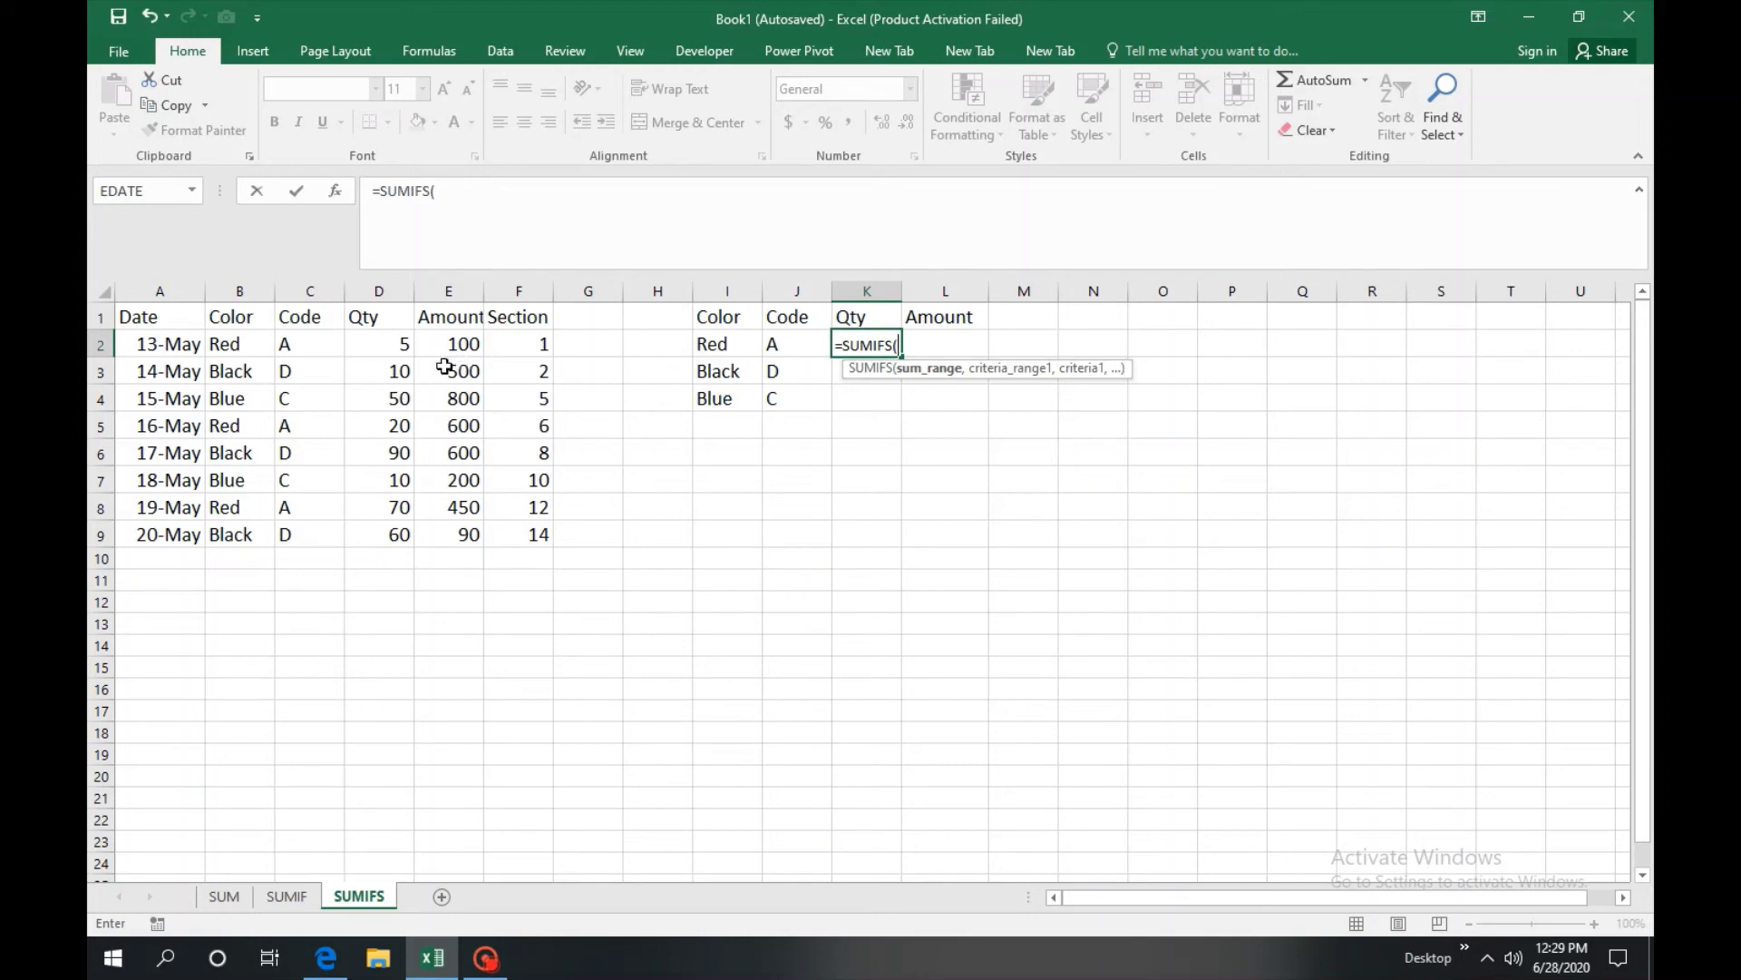
pyautogui.moveTo(399, 345); pyautogui.dragTo(396, 531)
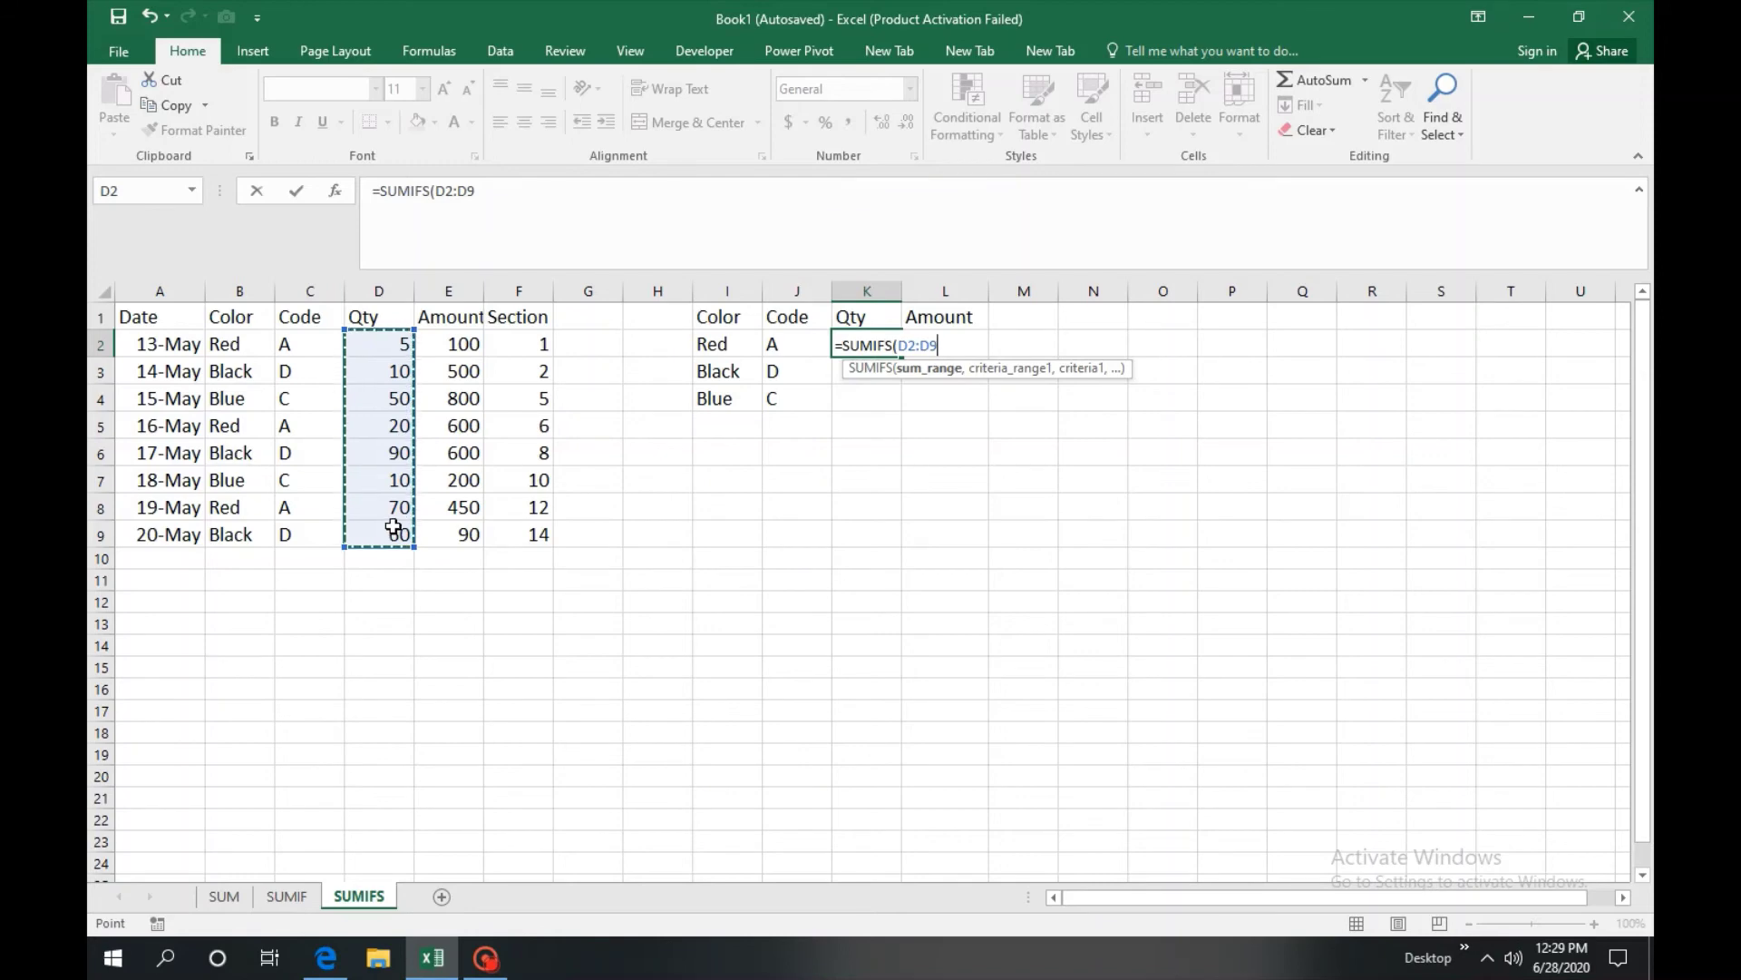
pyautogui.write(',')
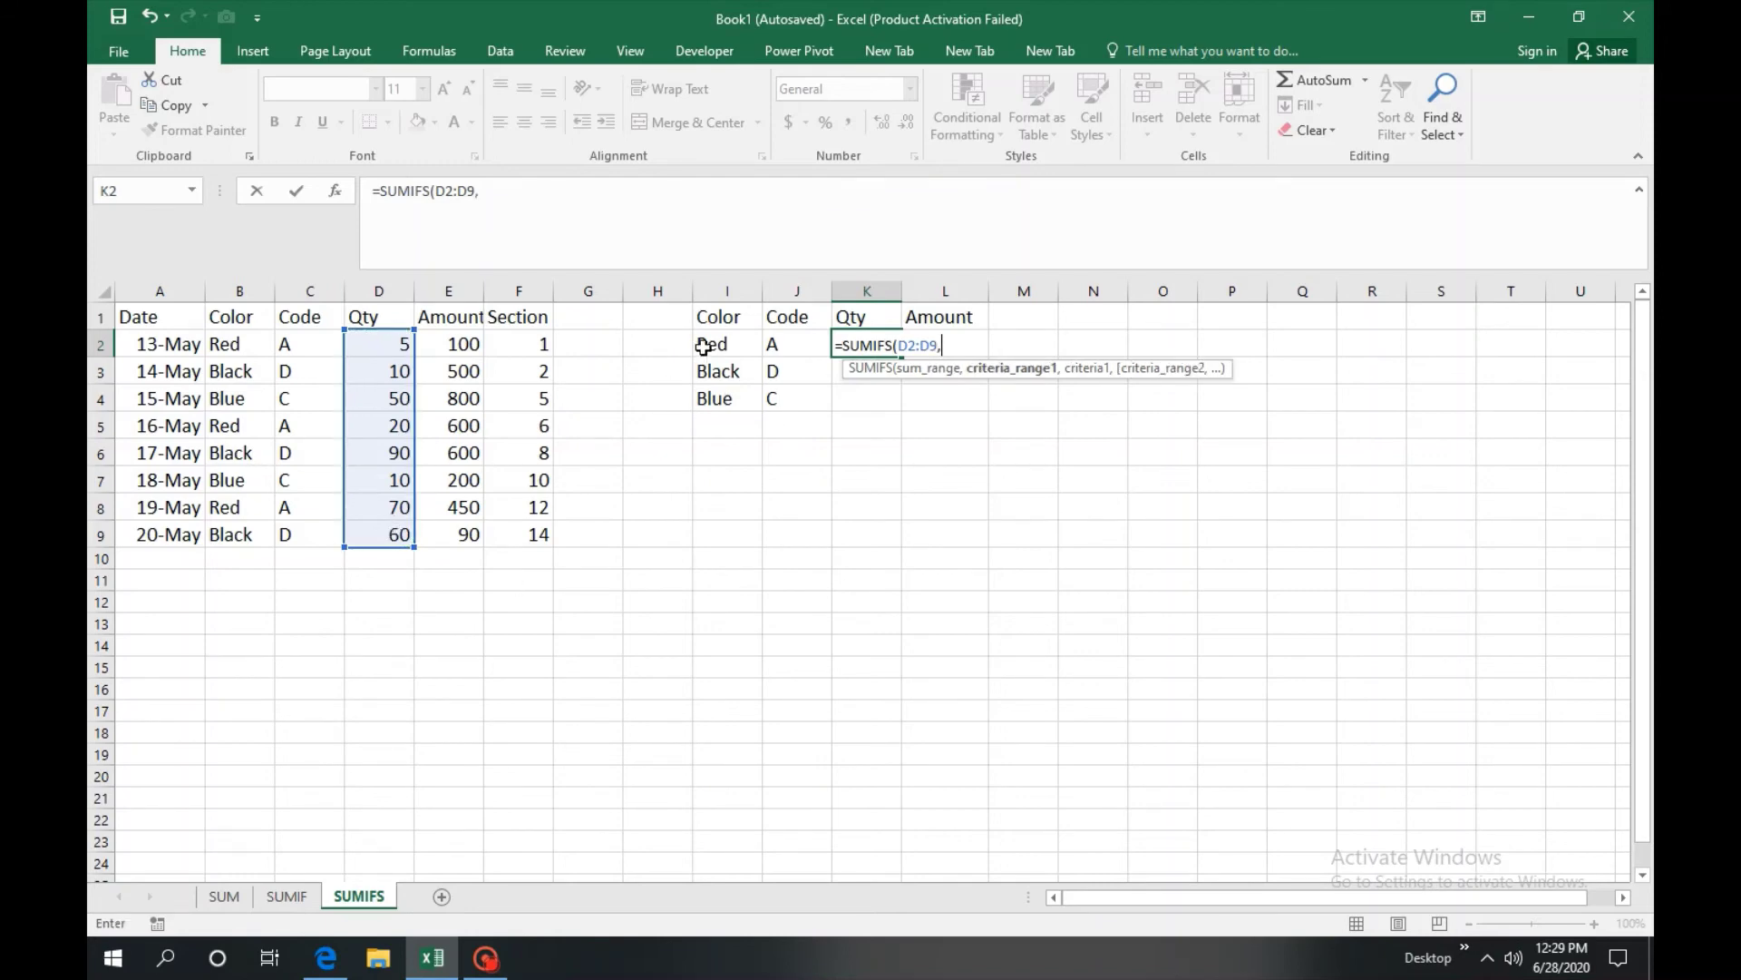
# - Add the Color column B2:B9 as the first criteria range of the K2 formula, with I2 as its criterion
pyautogui.moveTo(241, 348); pyautogui.dragTo(235, 535)
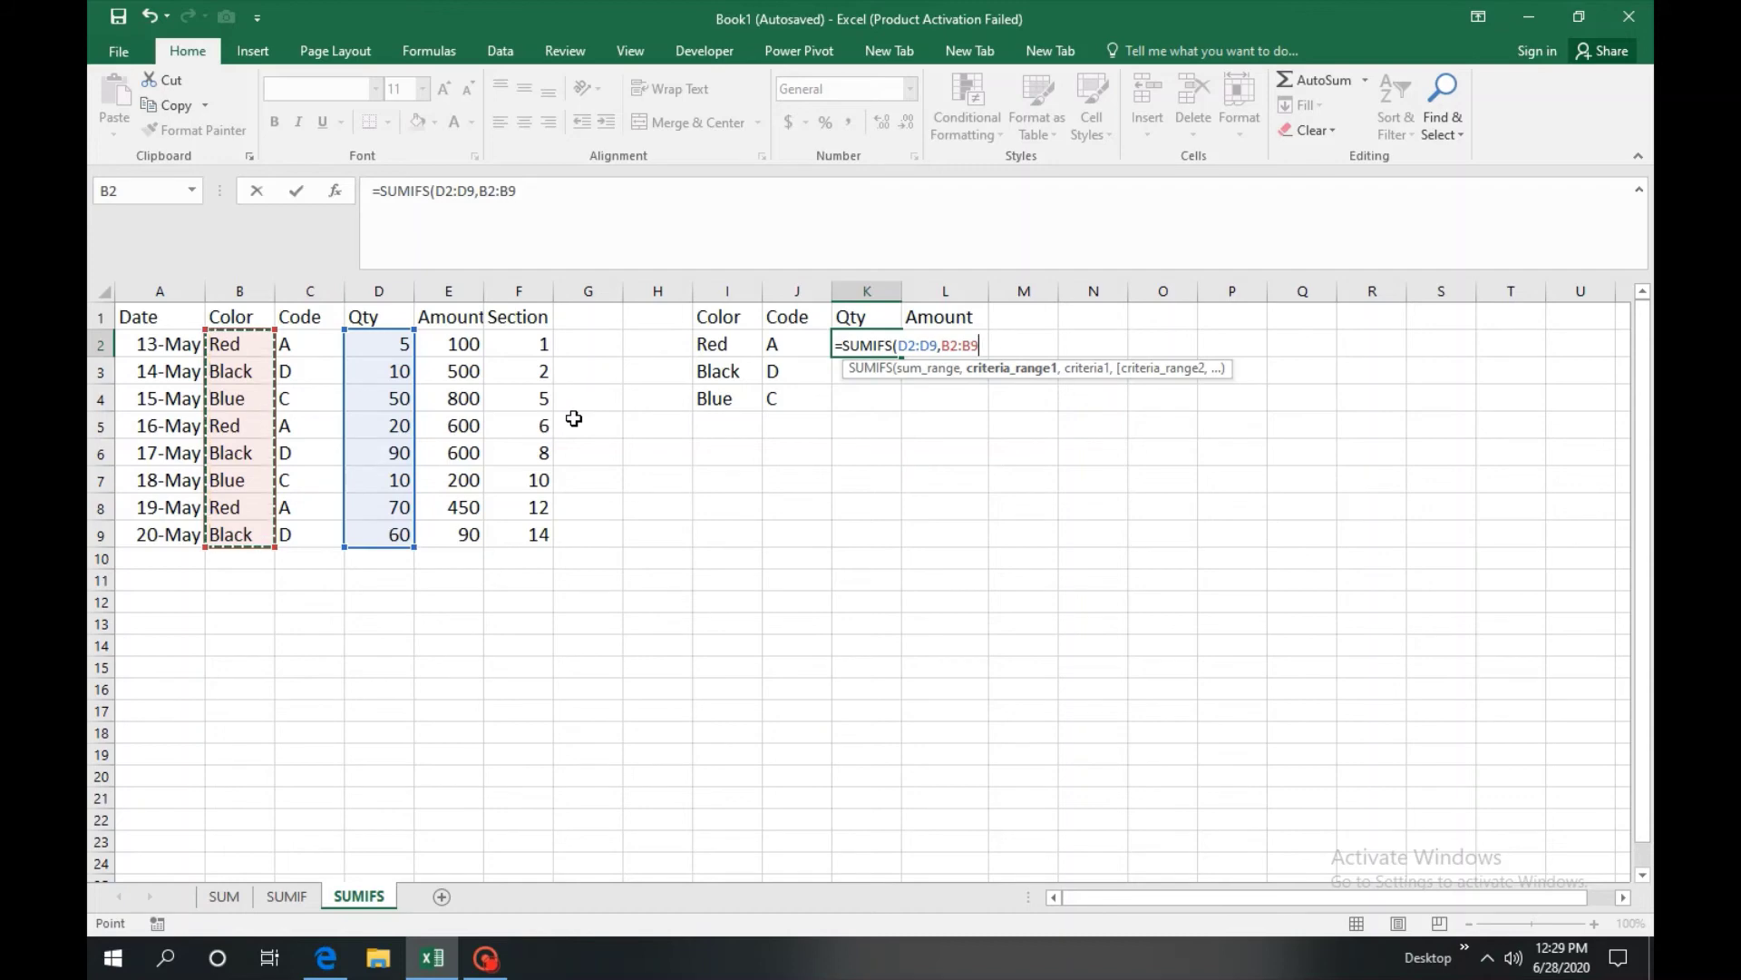
pyautogui.write(',')
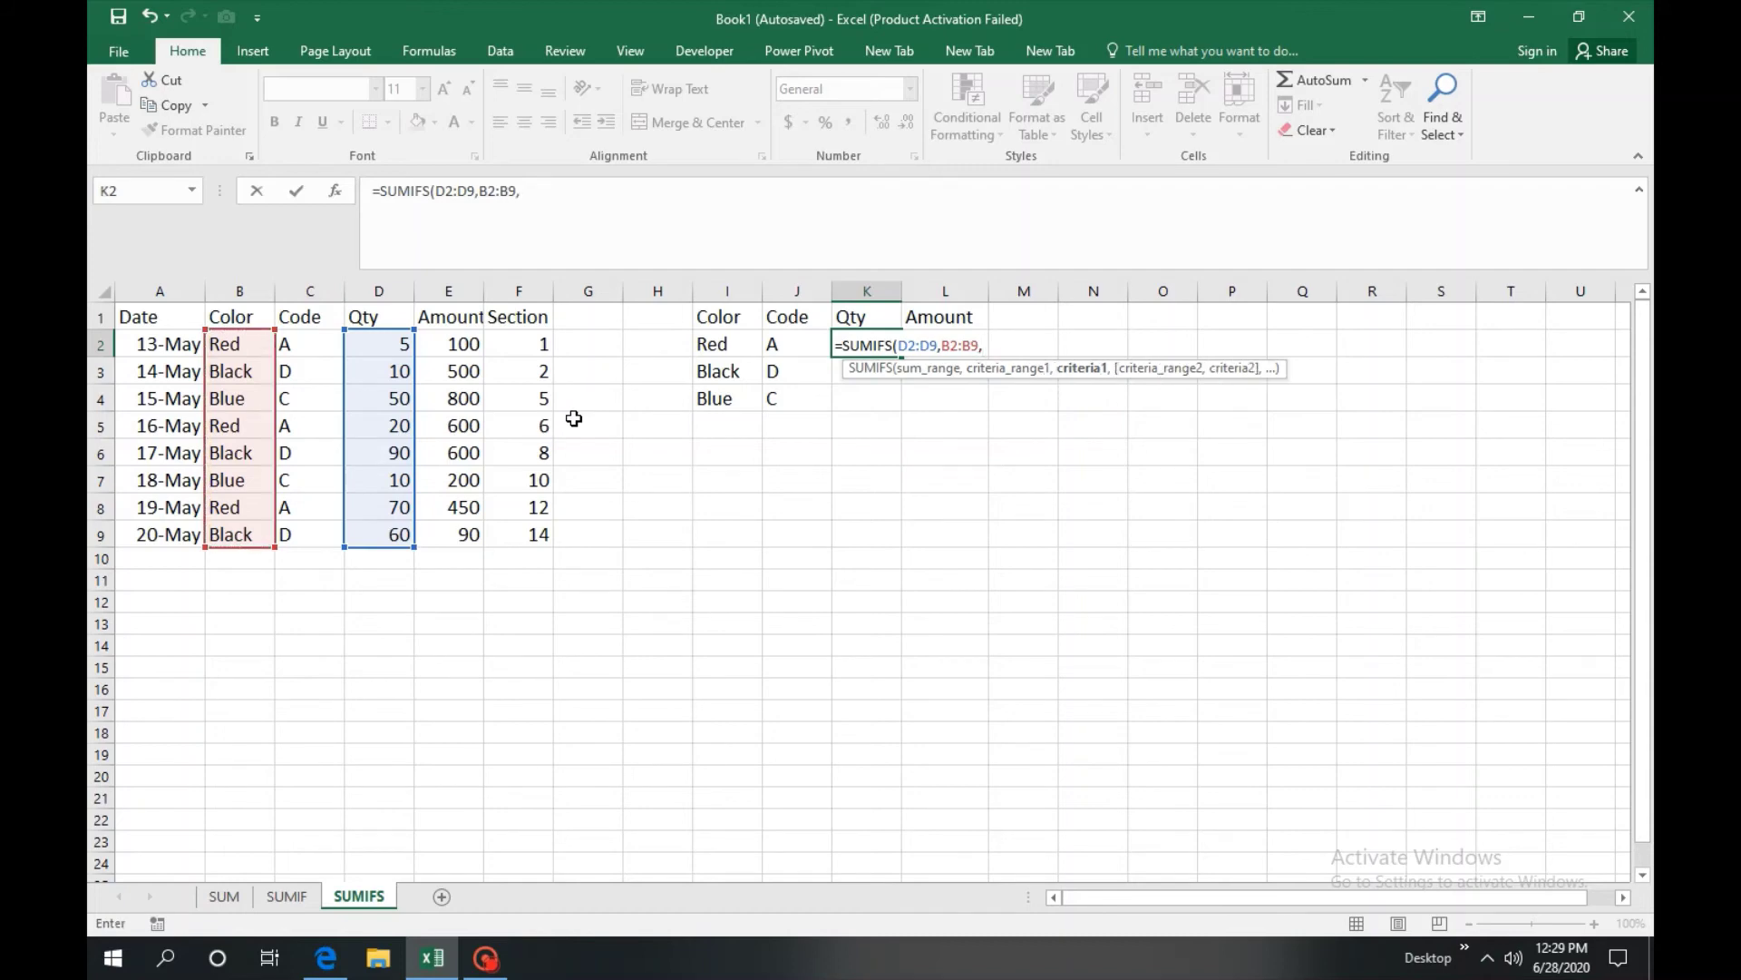
pyautogui.click(730, 345)
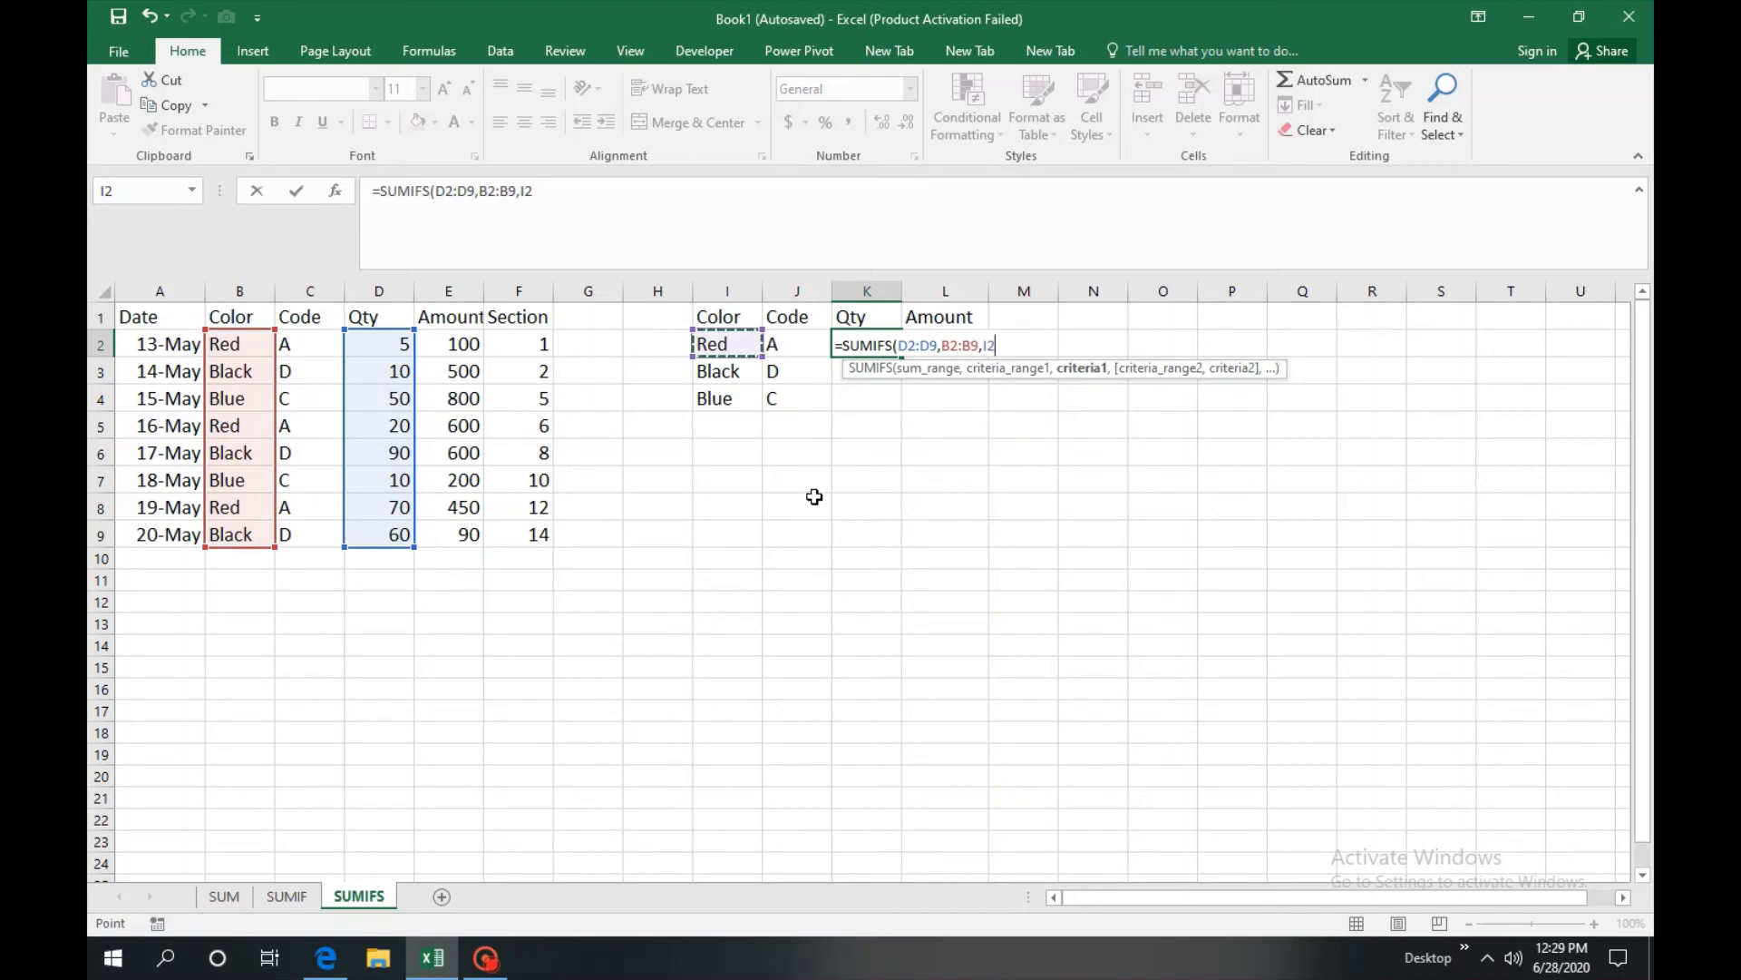
pyautogui.write(',')
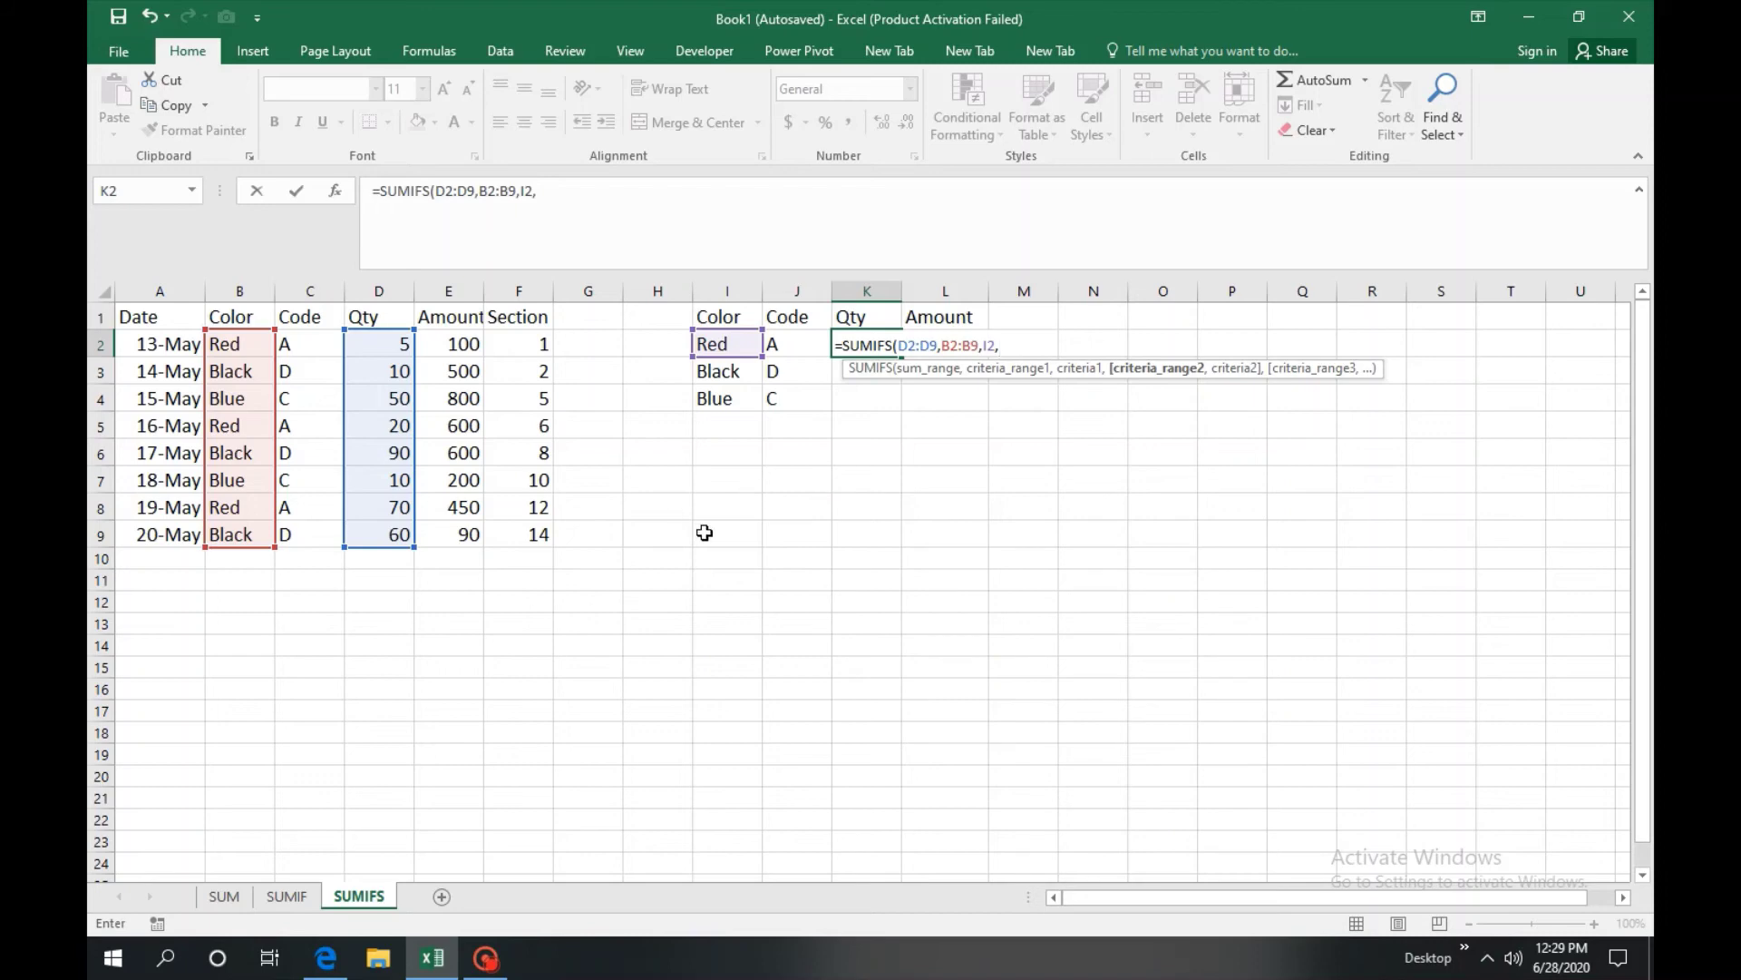
# - Complete K2 as =SUMIFS(D2:D9,B2:B9,I2,C2:C9,J2) by adding the Code range and criterion, and reselect the cell to check its formula
pyautogui.moveTo(304, 339); pyautogui.dragTo(311, 528)
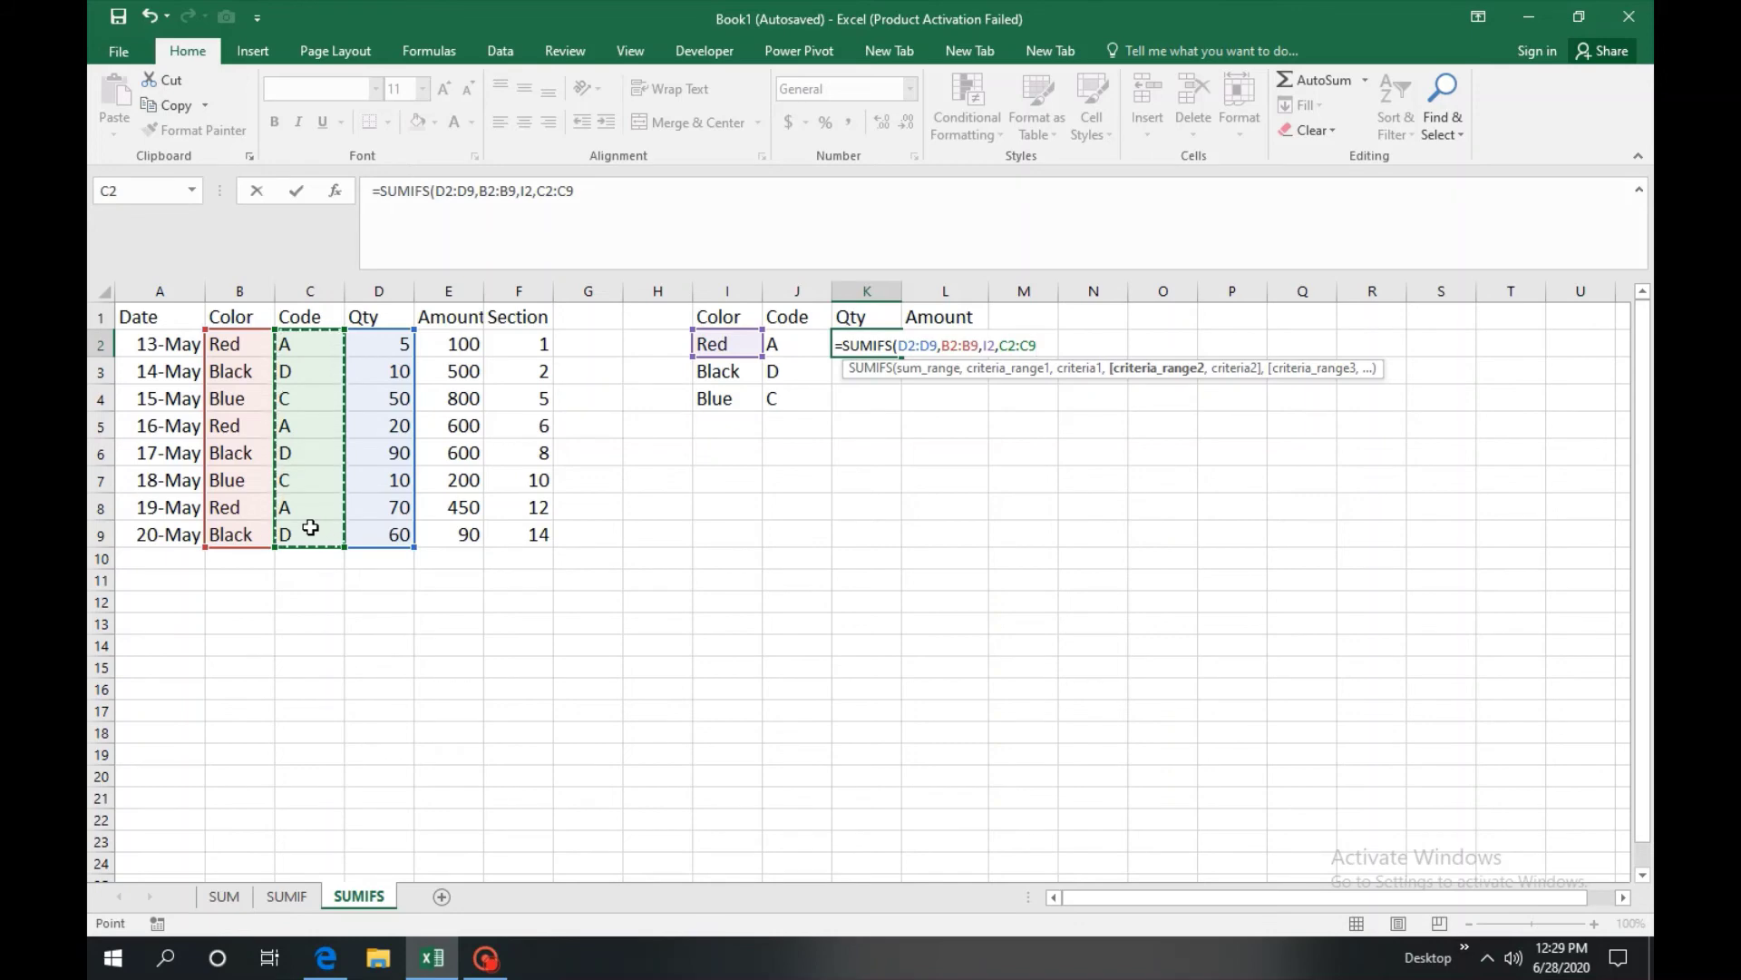
pyautogui.write(',')
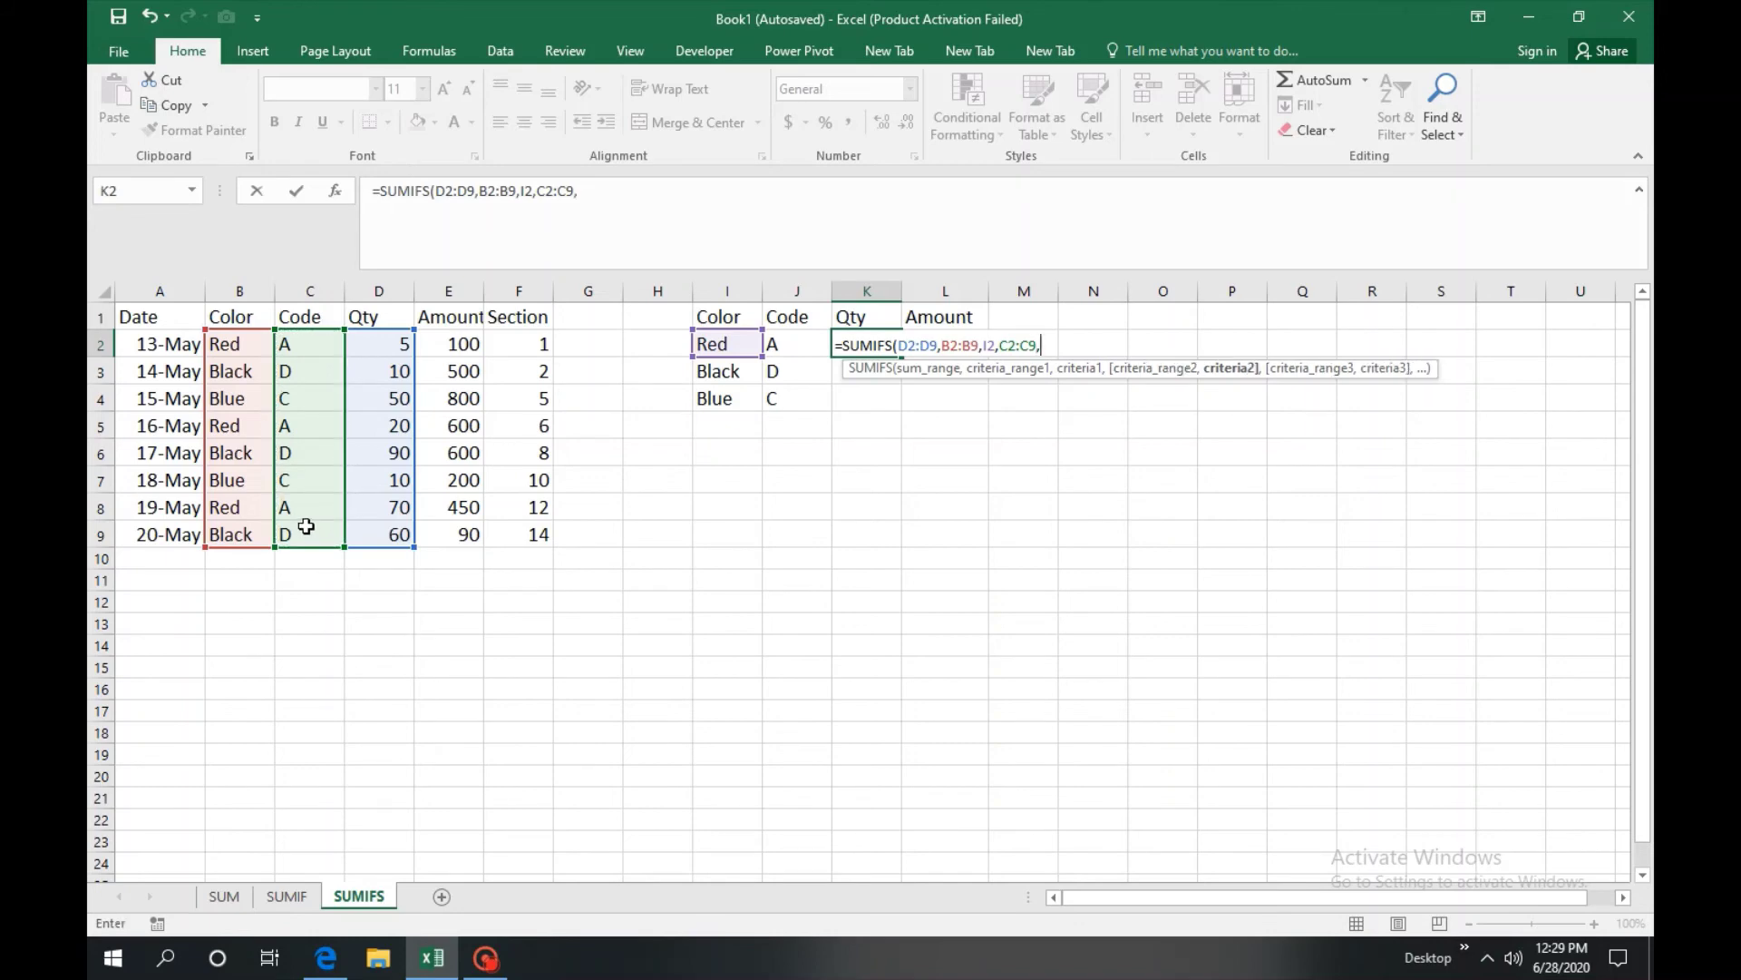
pyautogui.click(802, 338)
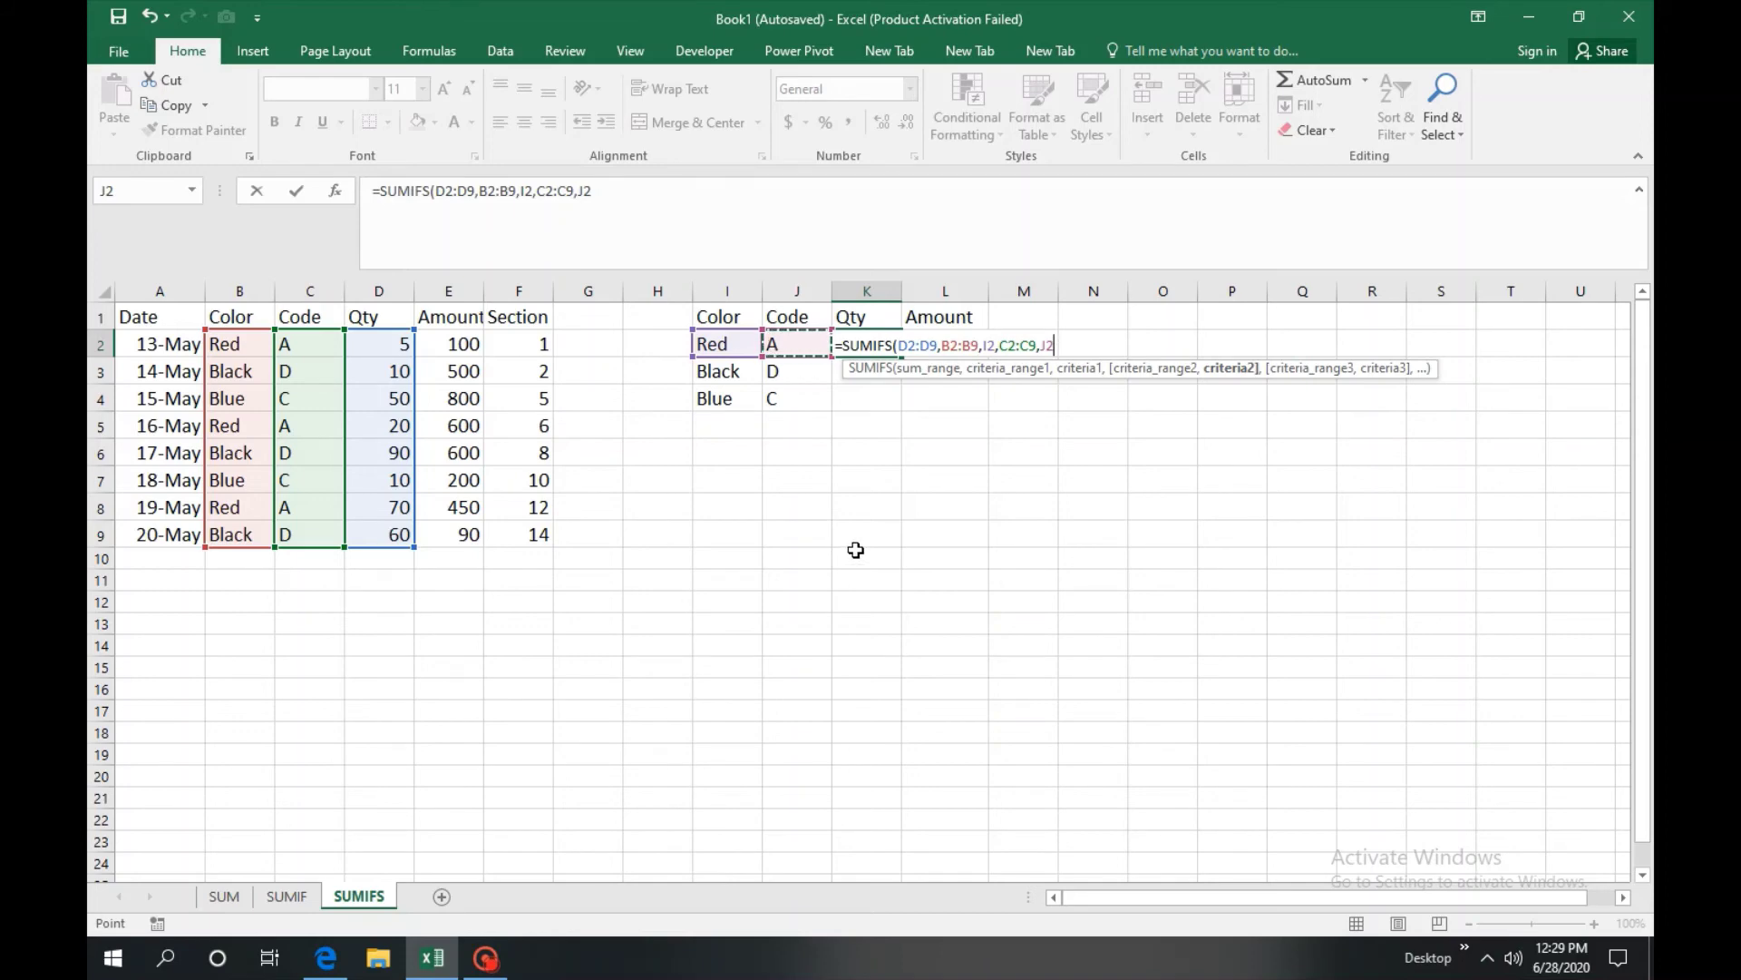
pyautogui.write(')')
pyautogui.press('Return')
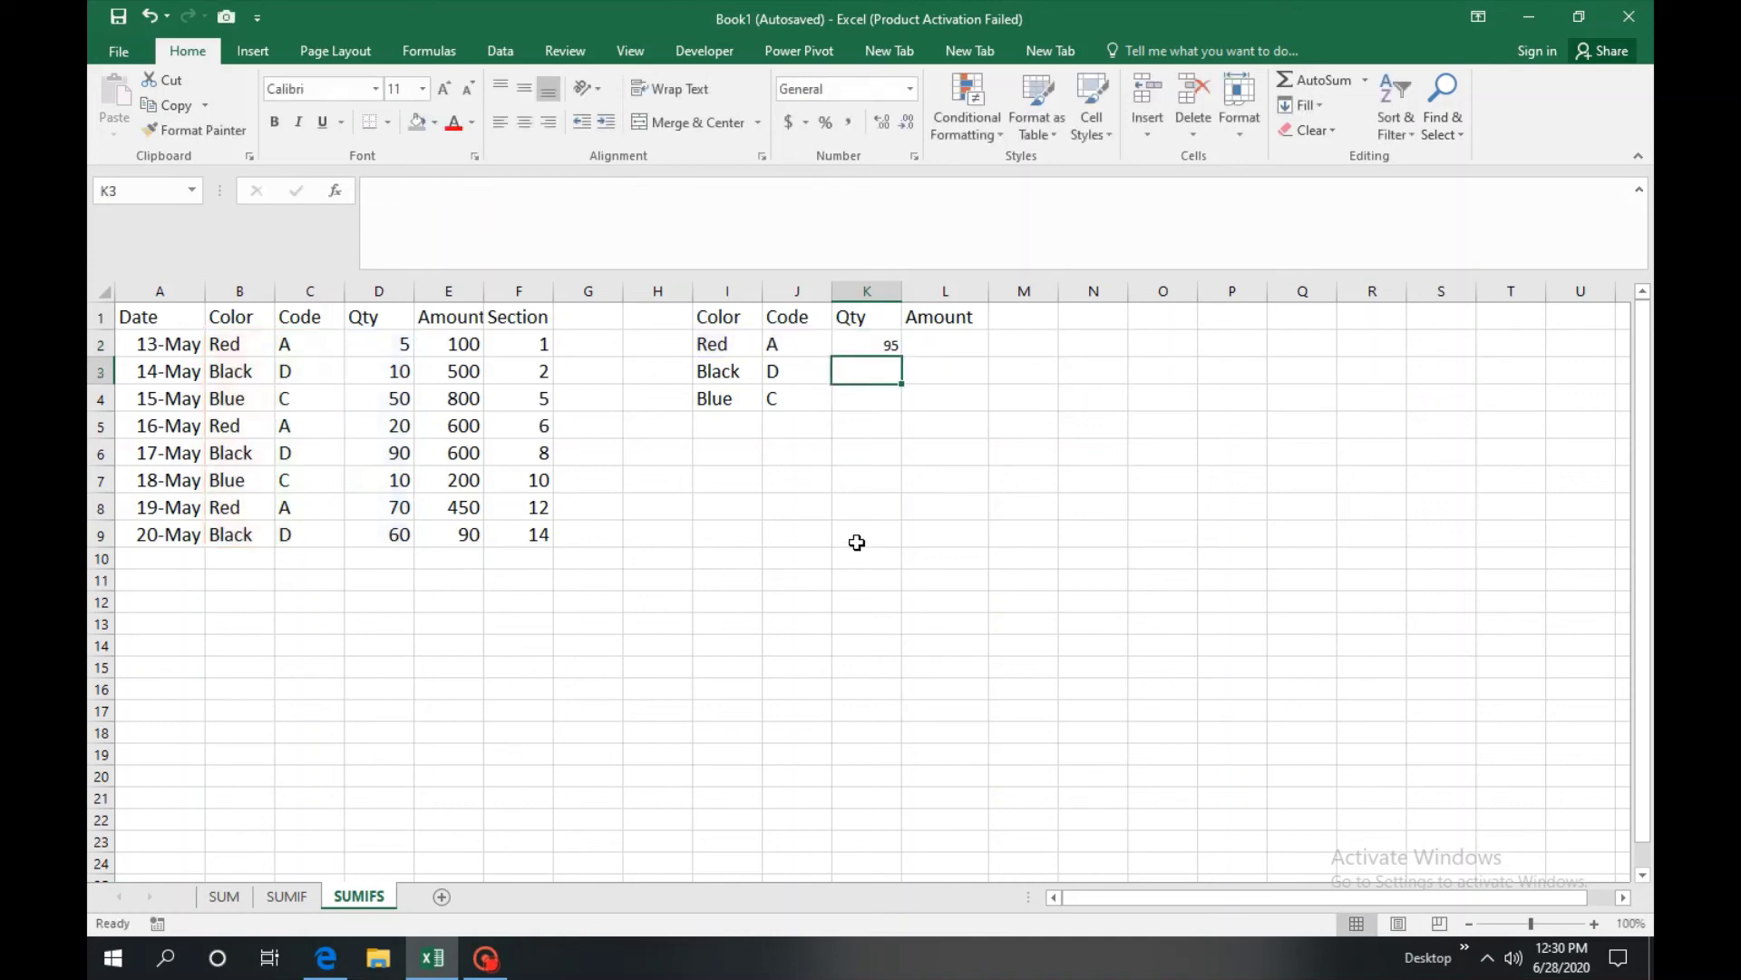
pyautogui.click(874, 346)
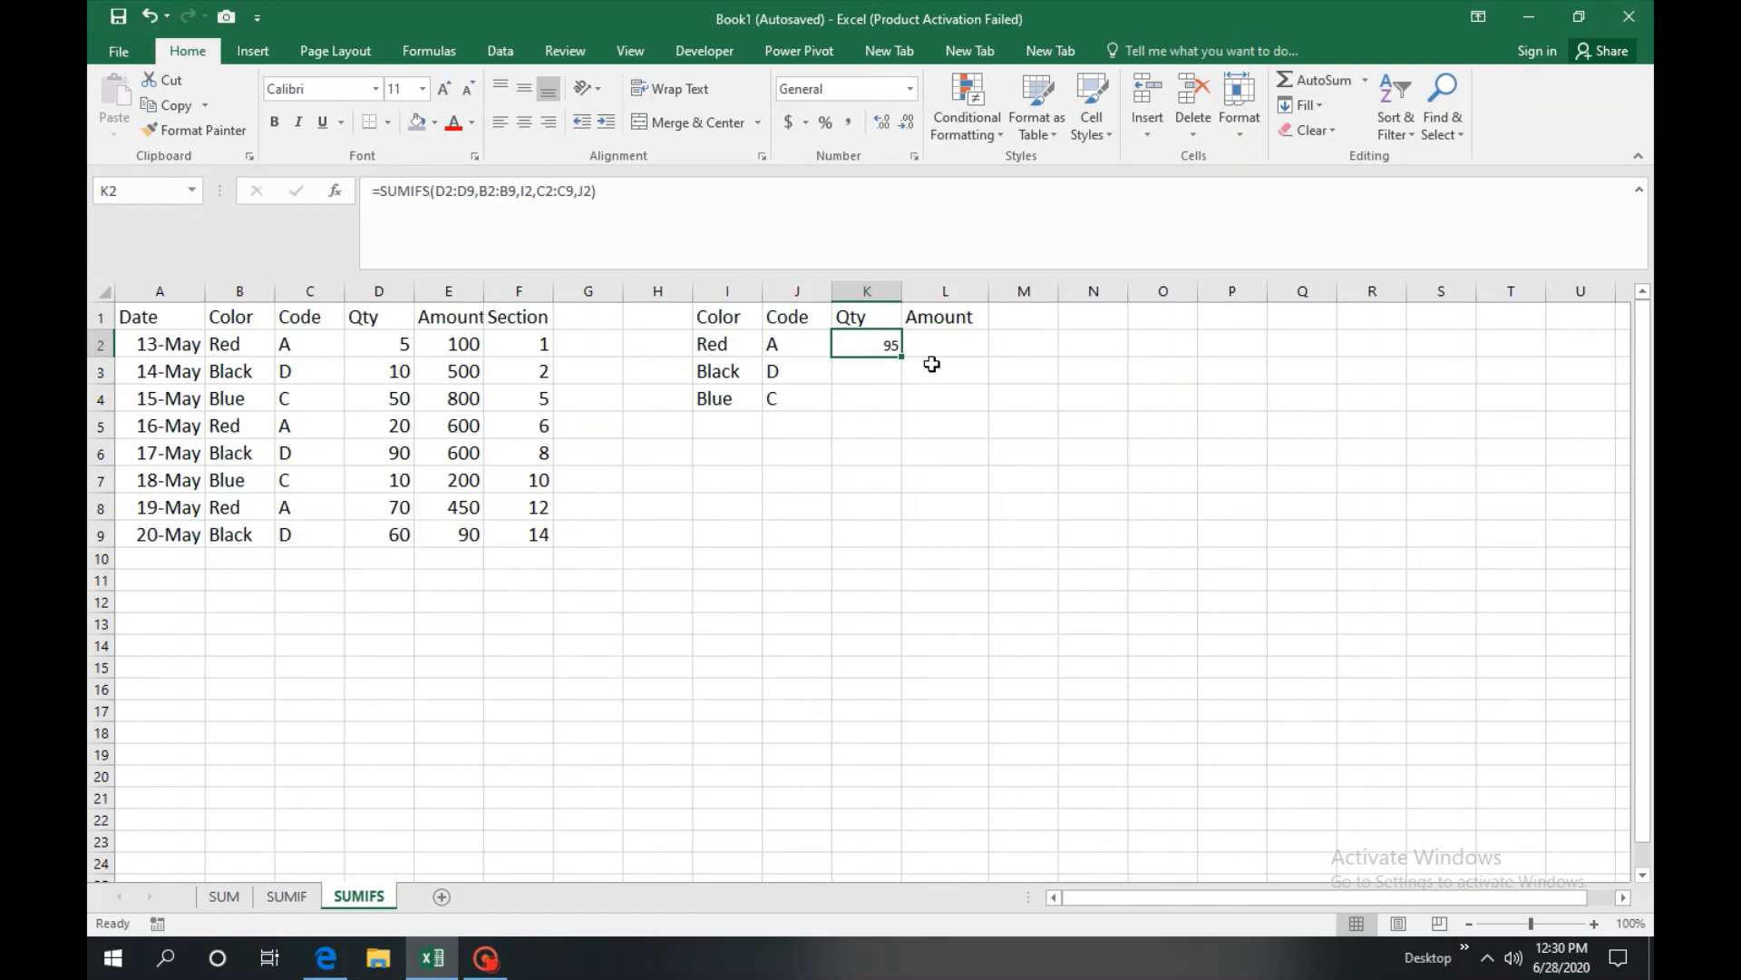
# - Start a SUMIFS formula in L2 with the Amount values E2:E9 as the sum range
pyautogui.click(937, 353)
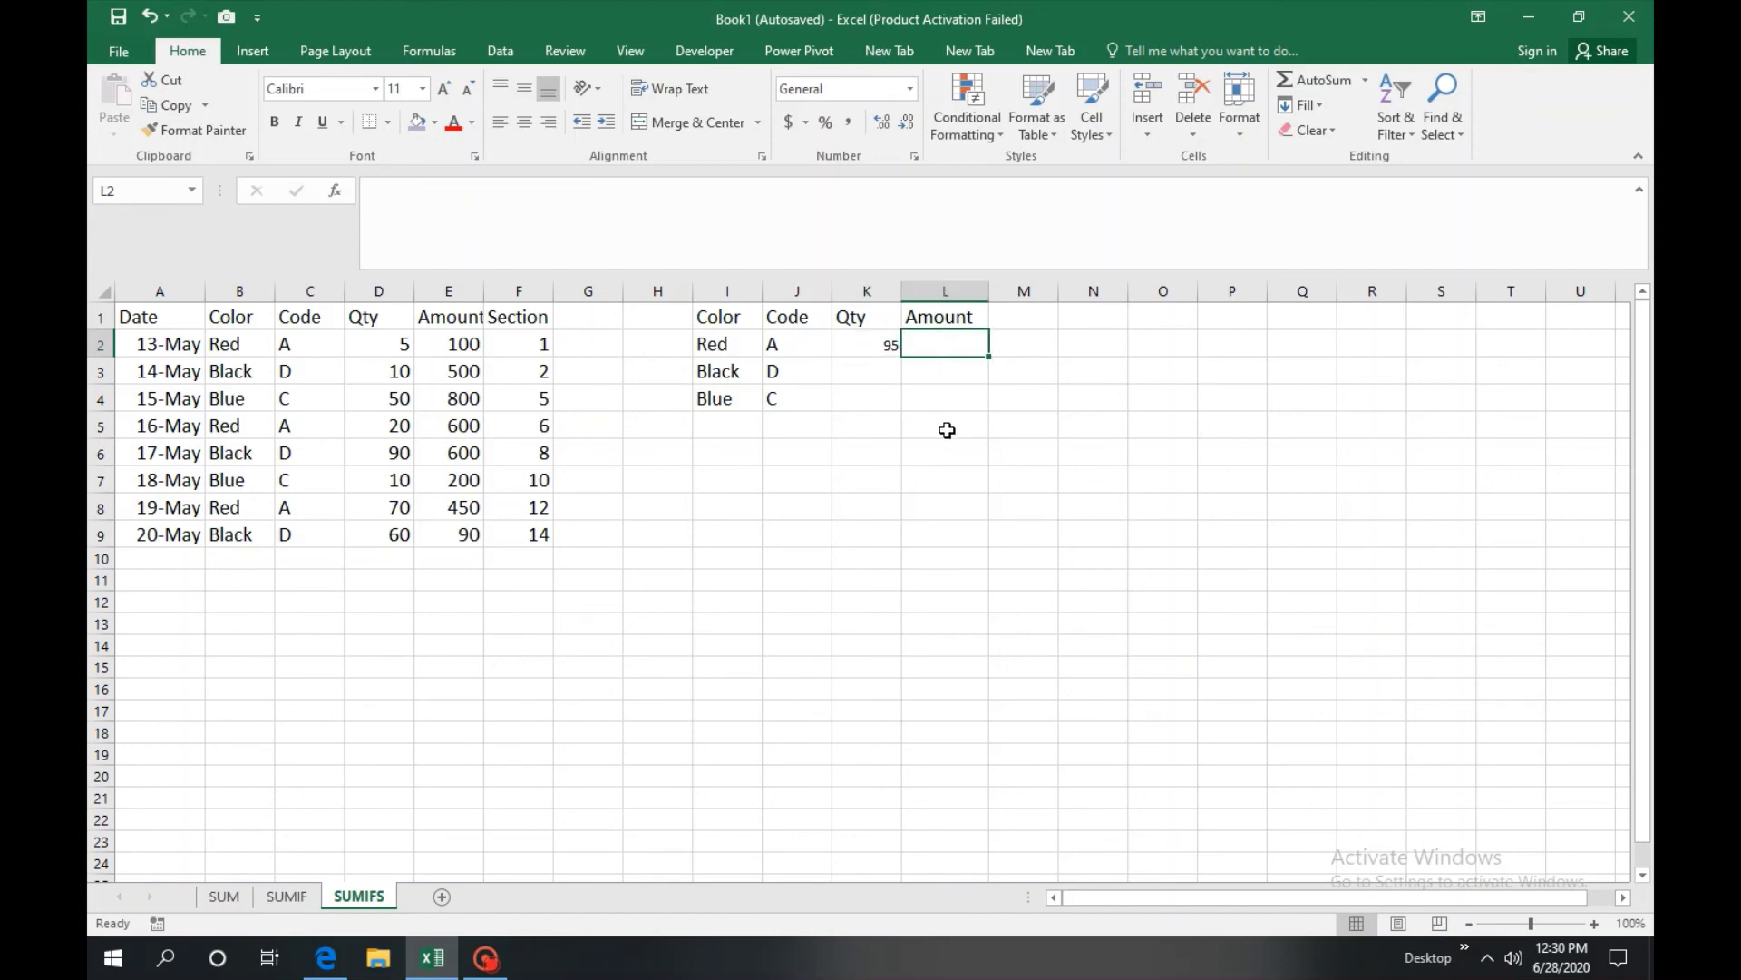
pyautogui.write('=s')
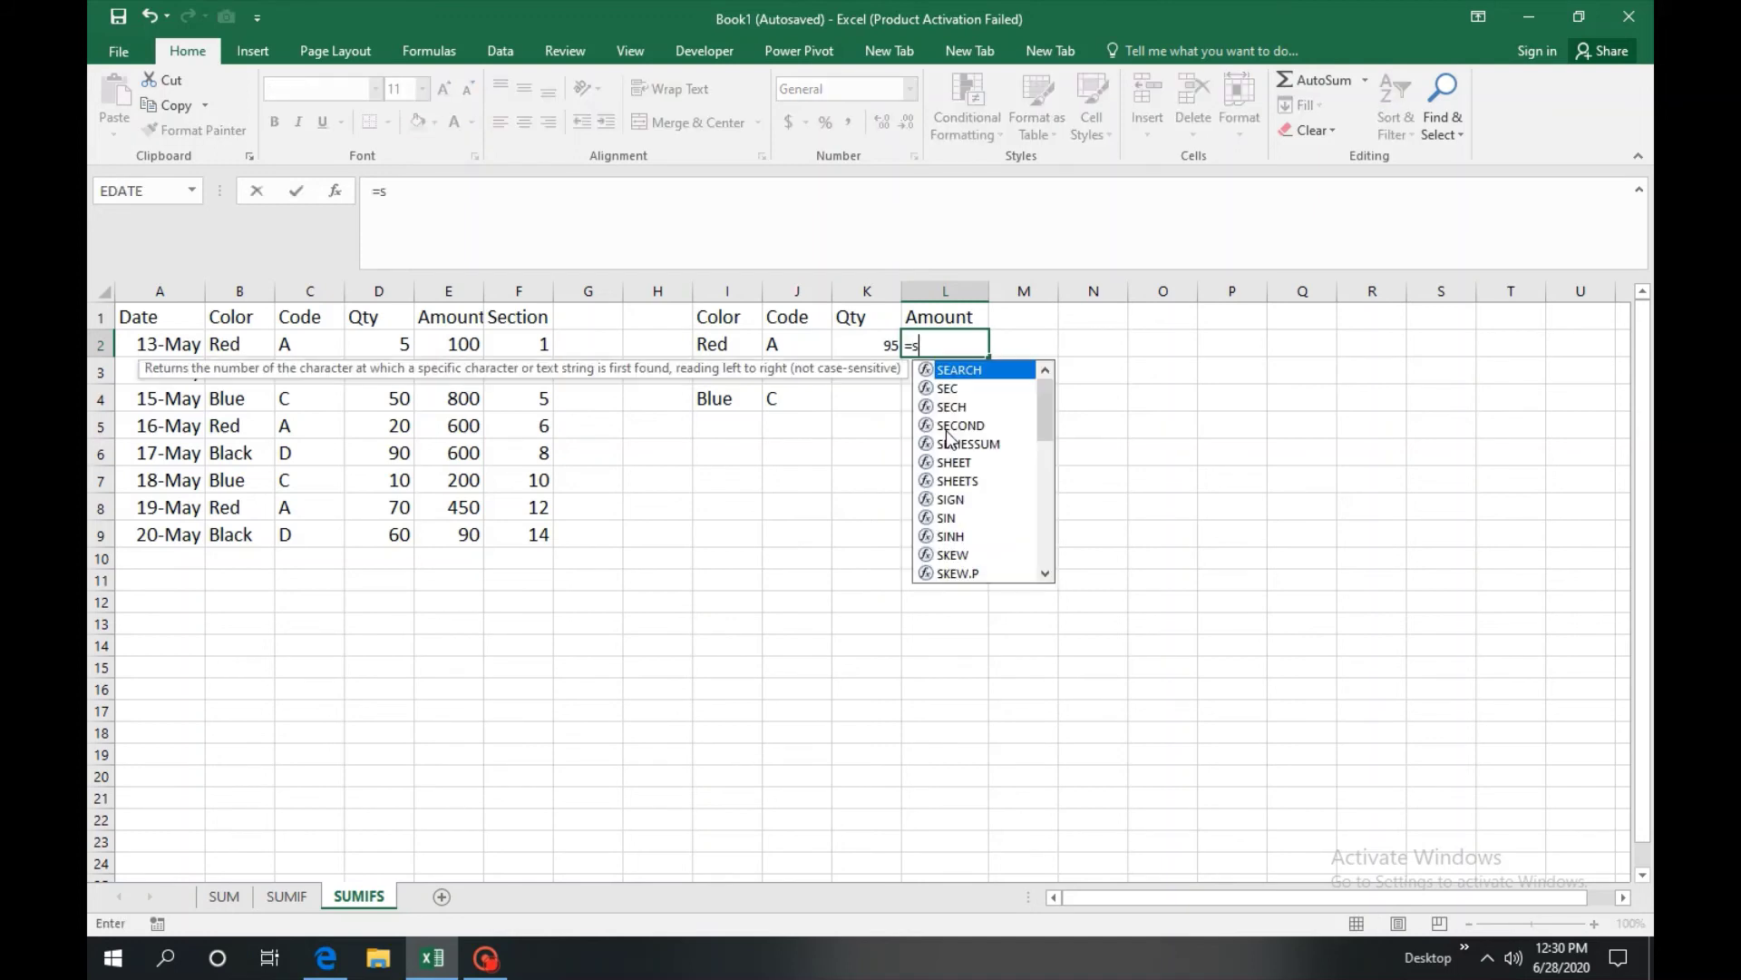
pyautogui.write('um')
pyautogui.press('Down')
pyautogui.press('Down')
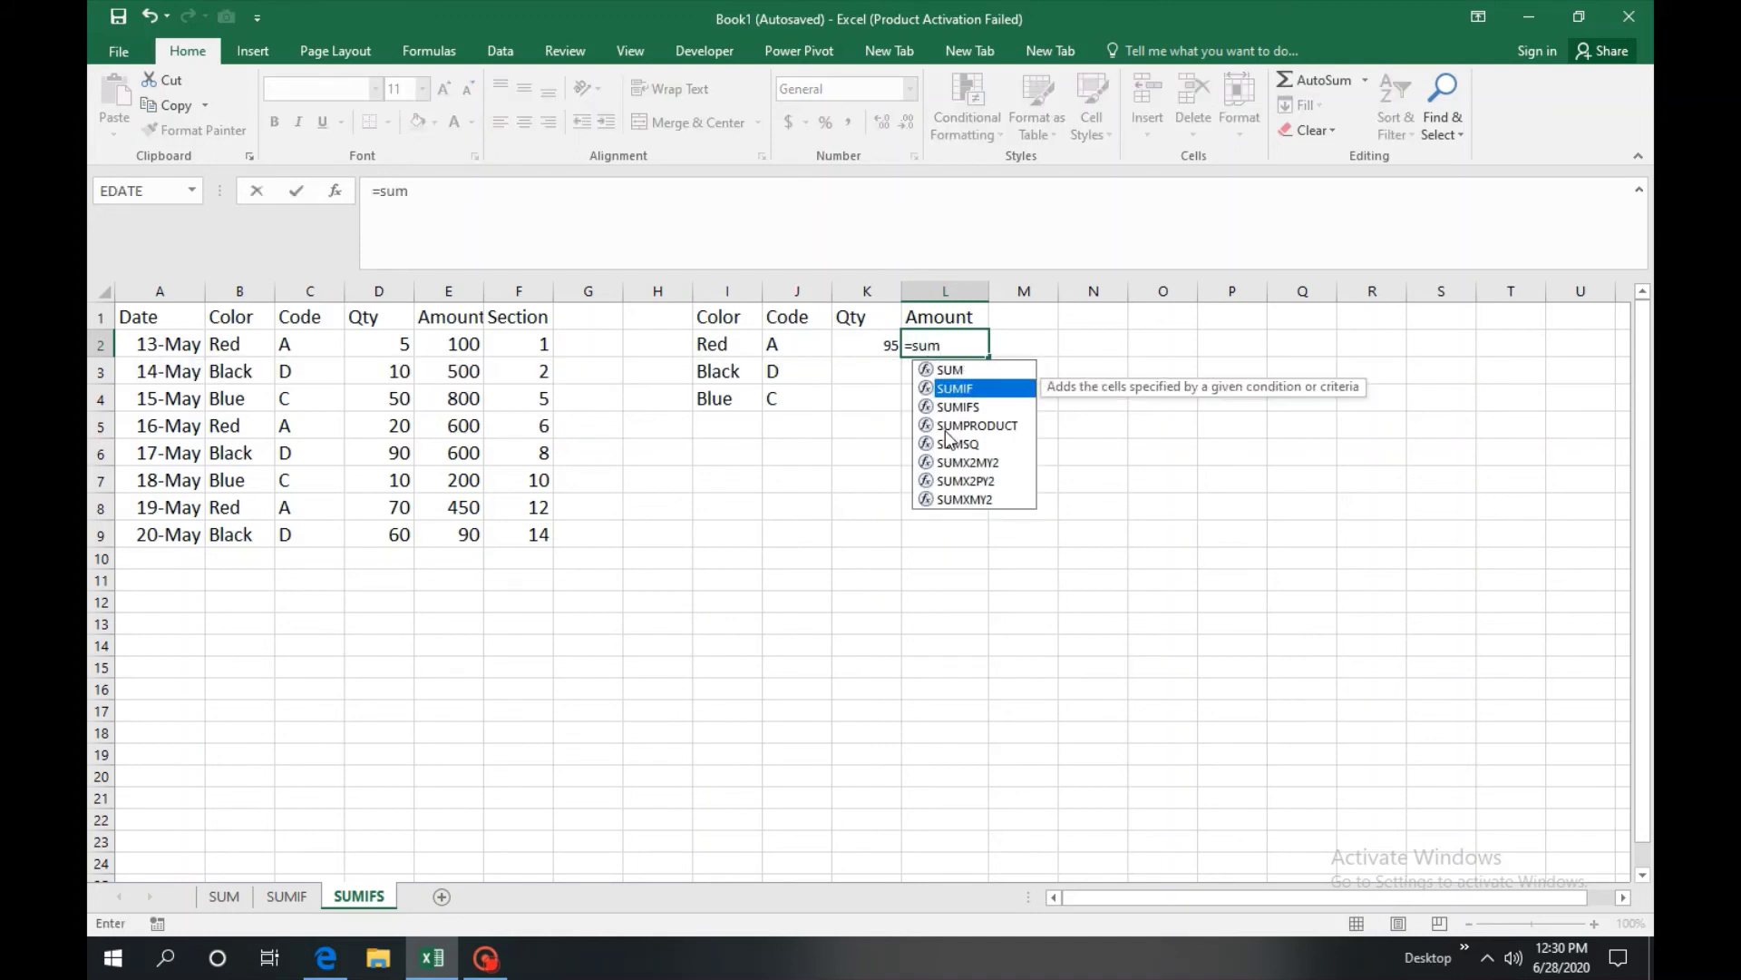
pyautogui.press('Tab')
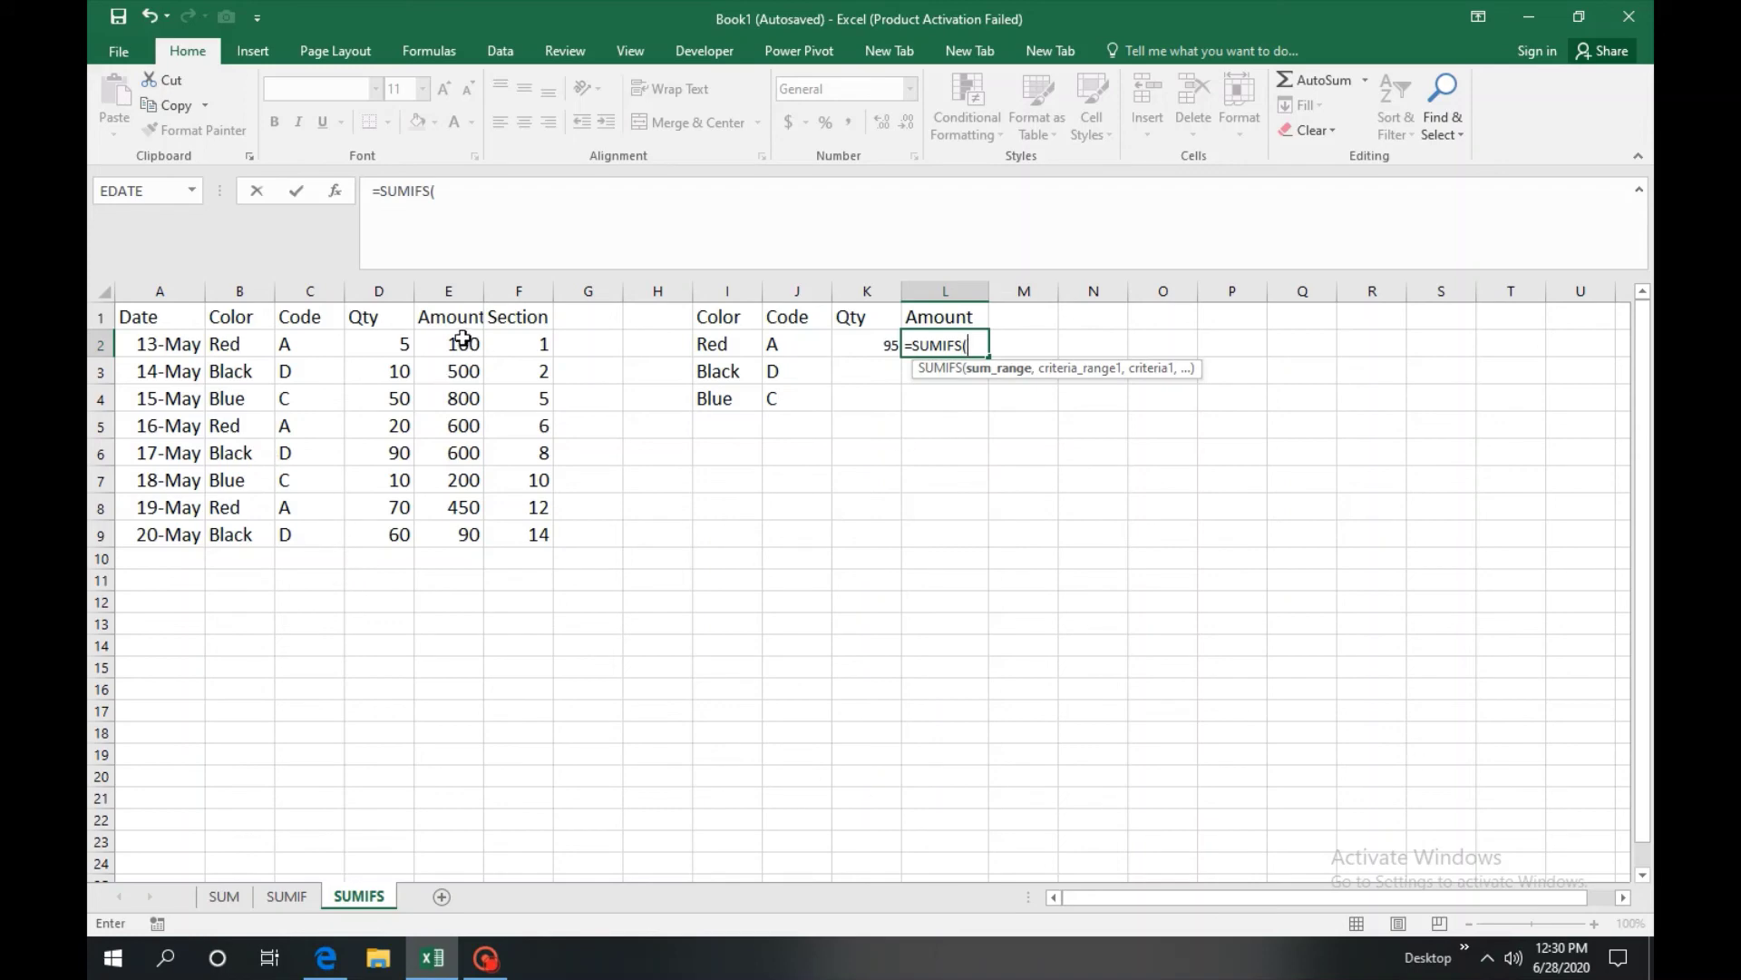
pyautogui.moveTo(464, 342); pyautogui.dragTo(459, 542)
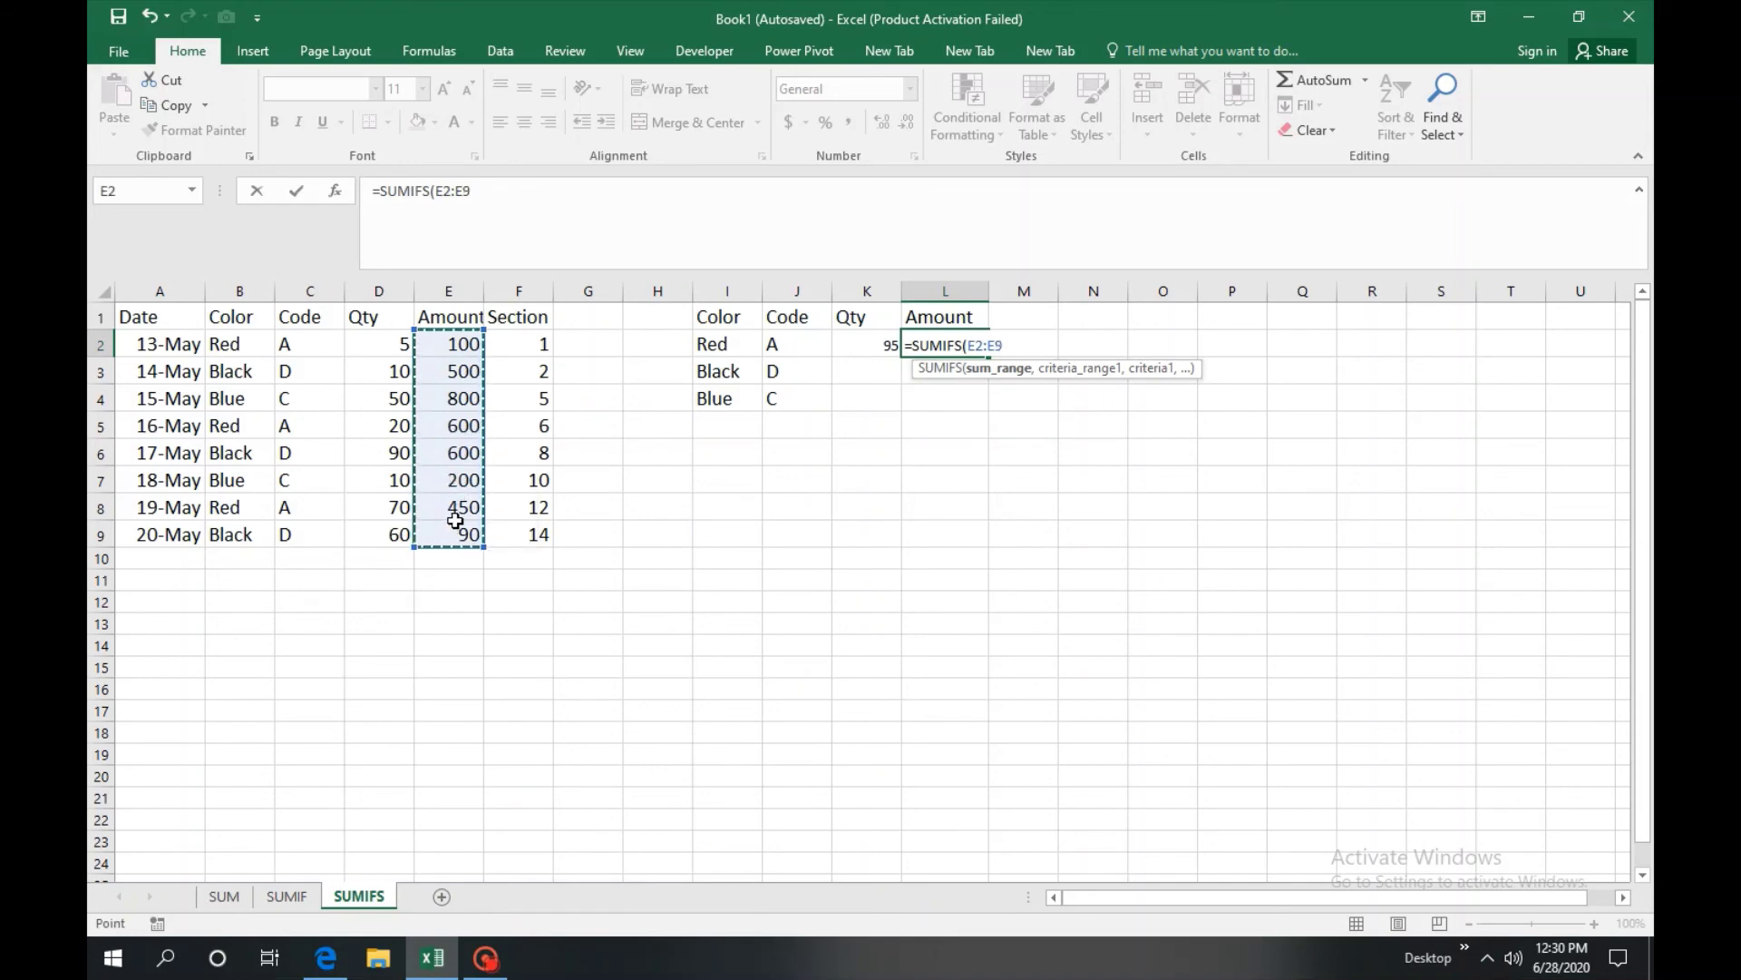
pyautogui.write(',')
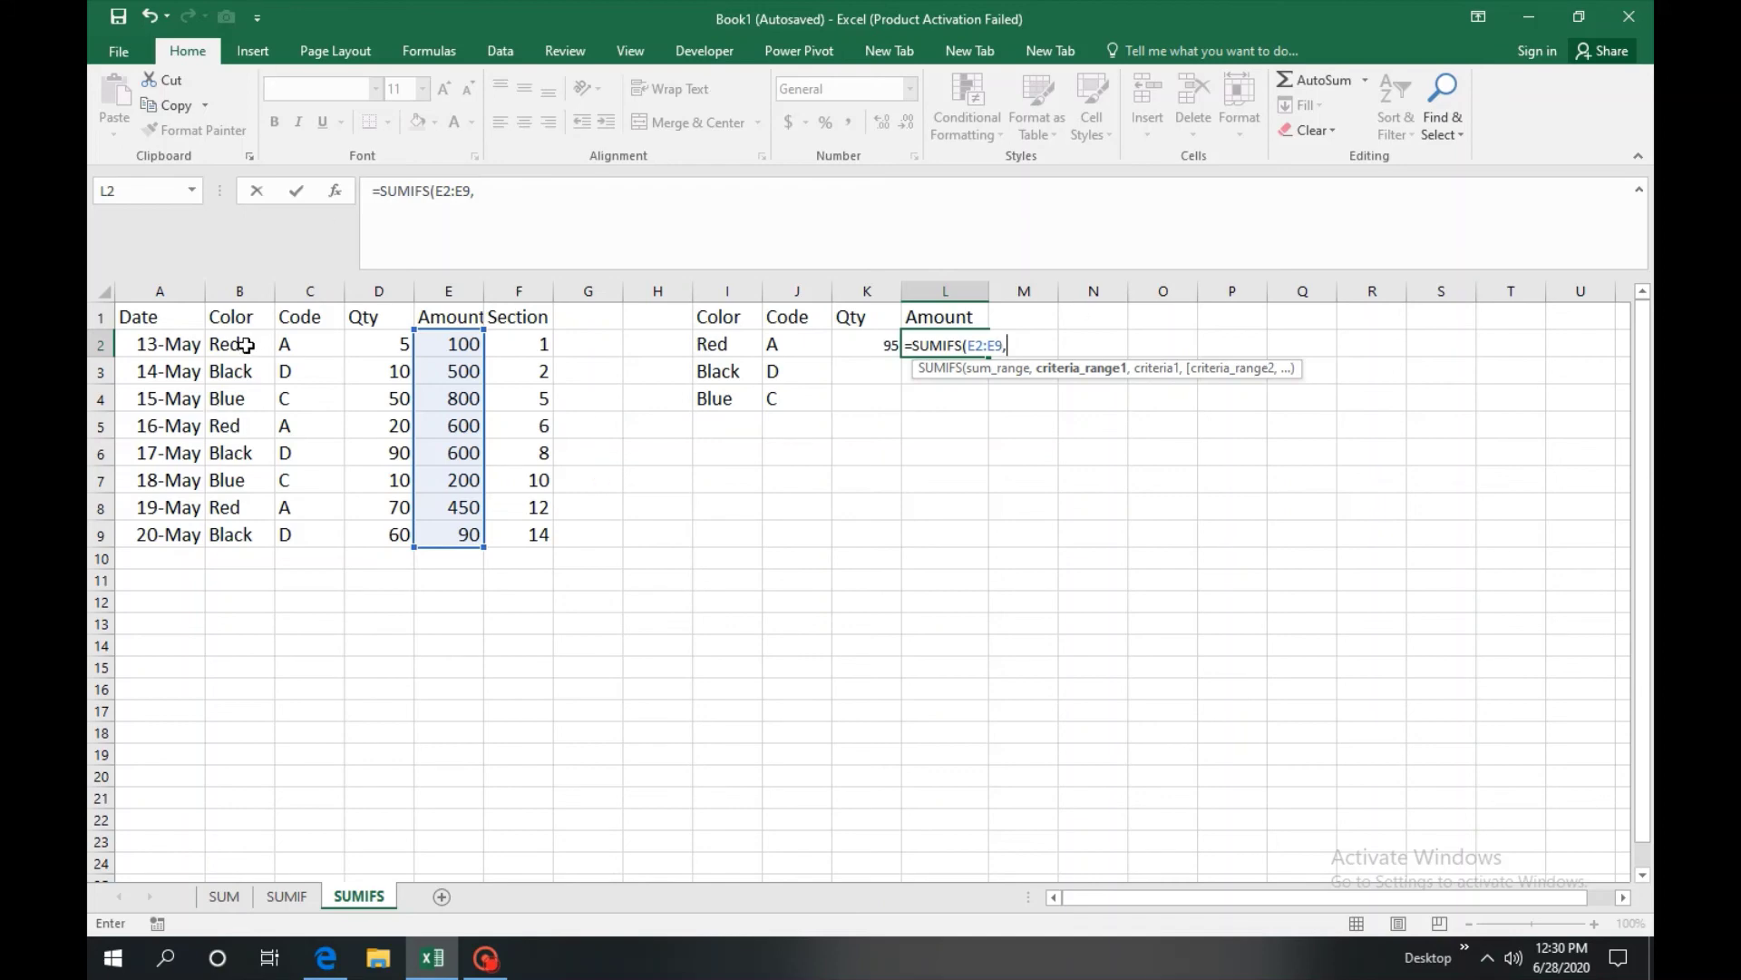
# - Add the Color column B2:B9 as the first criteria range of the L2 formula, with I2 as its criterion
pyautogui.moveTo(239, 345); pyautogui.dragTo(239, 531)
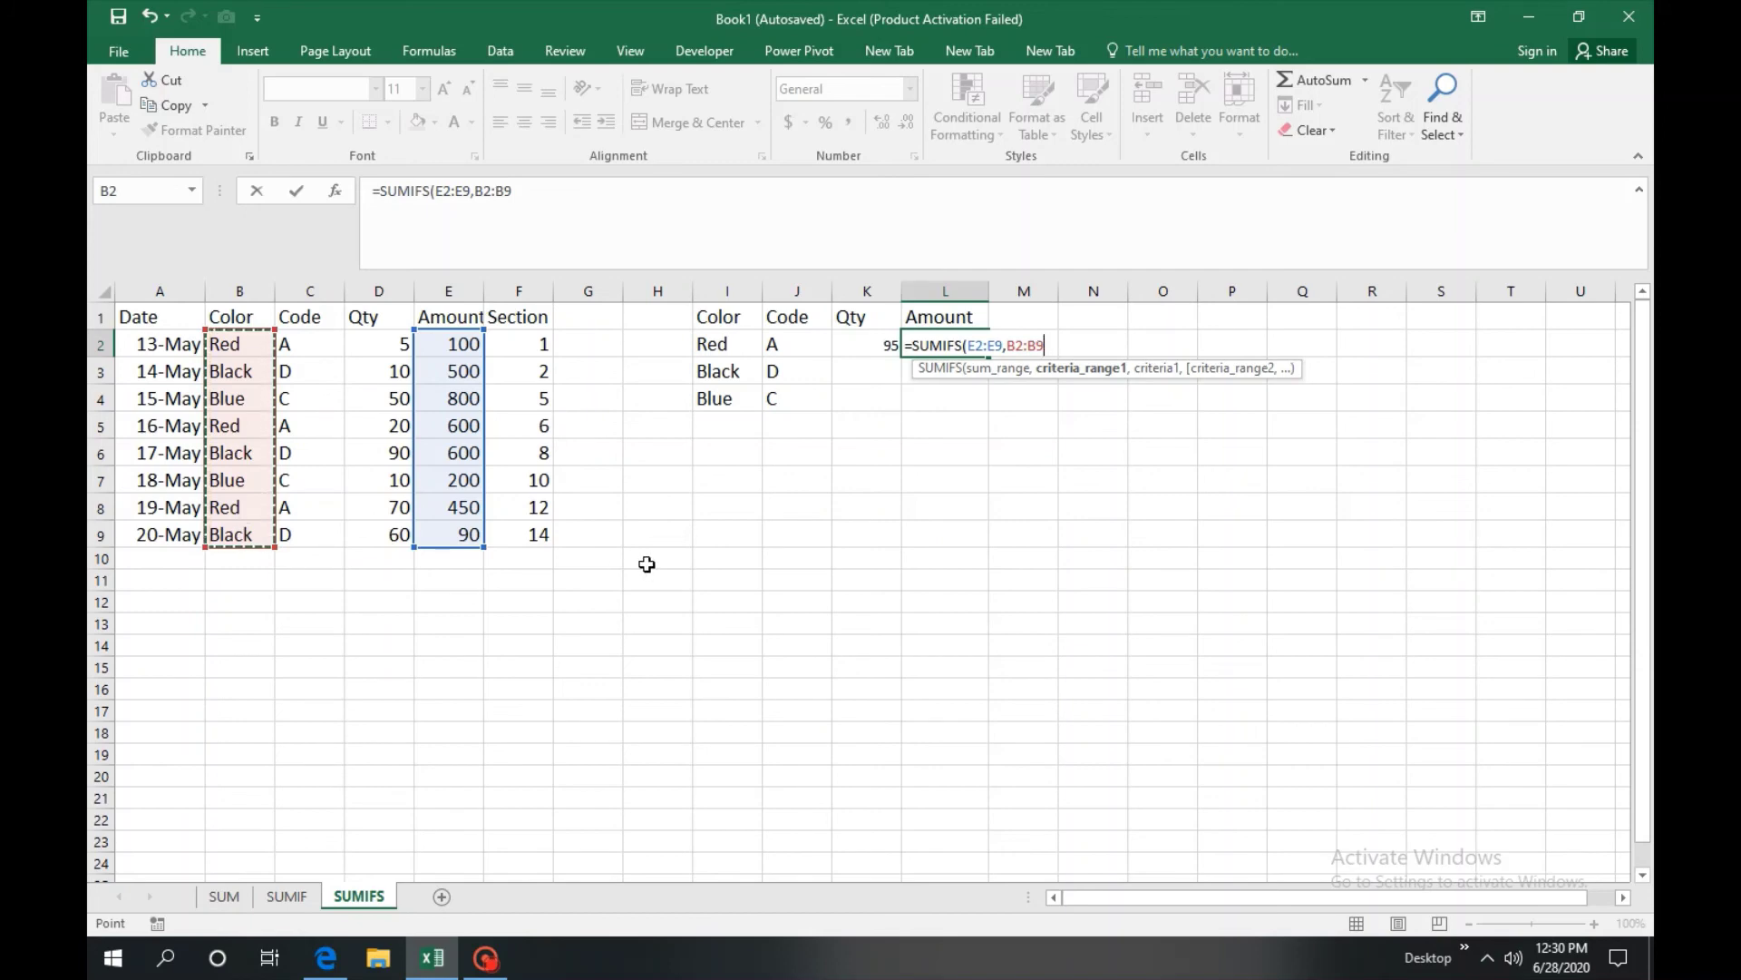
pyautogui.write(',')
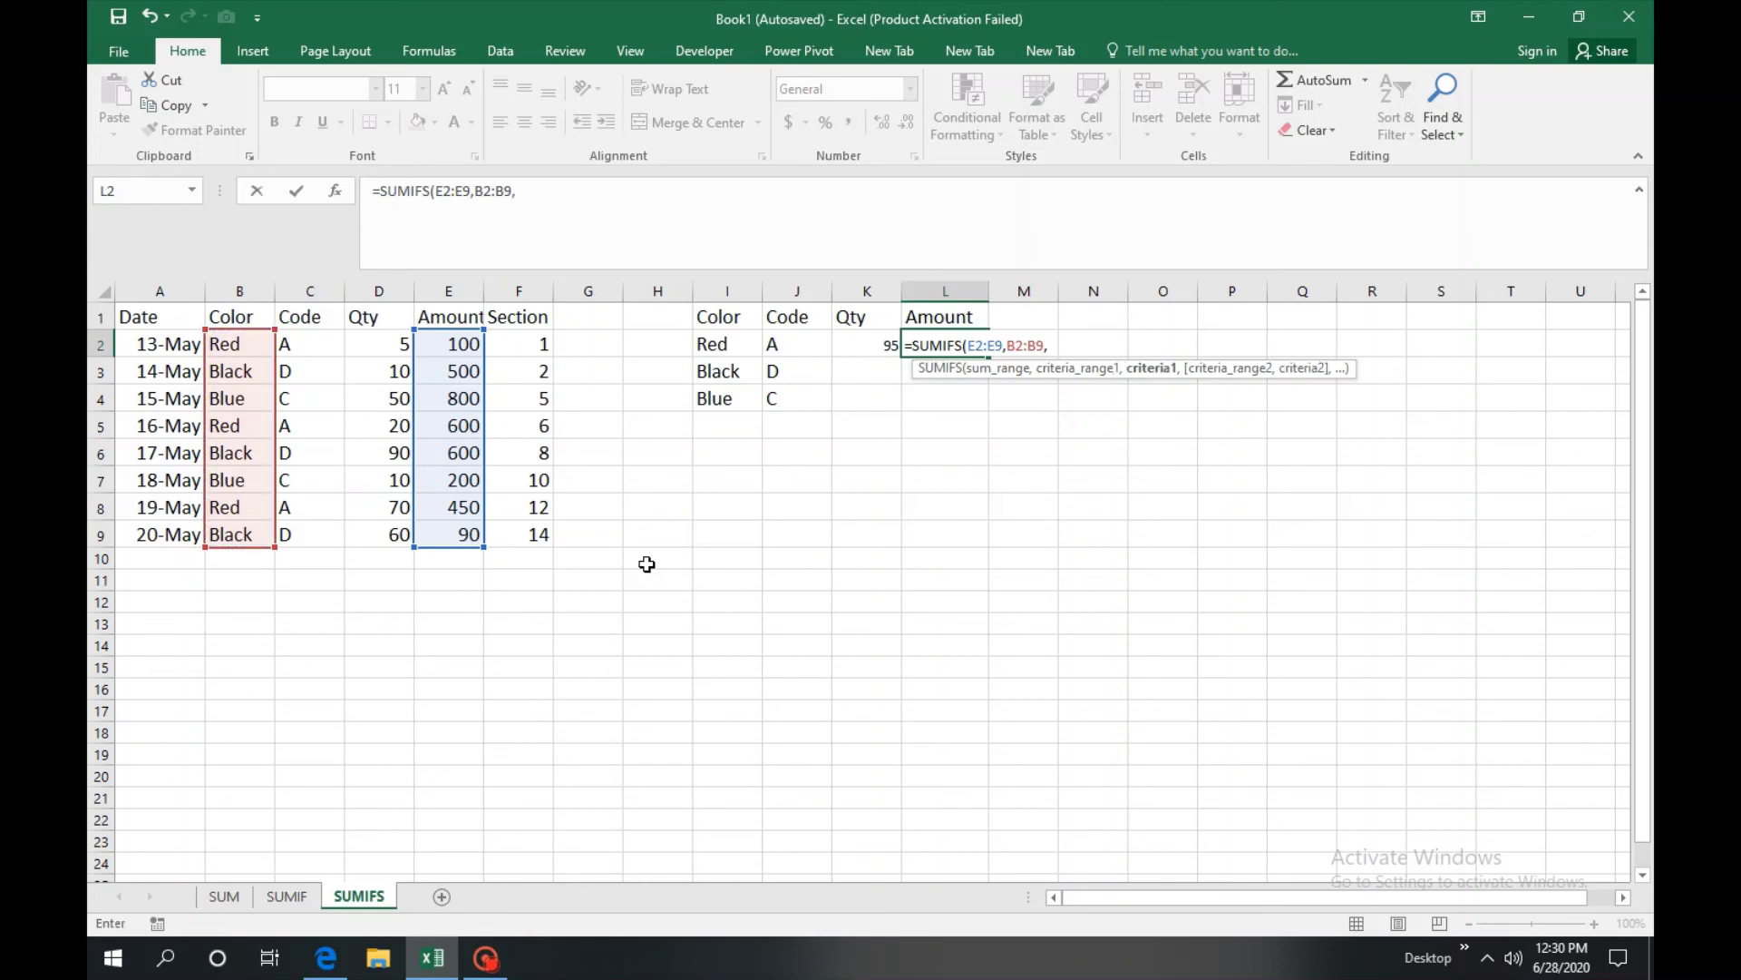
pyautogui.click(717, 346)
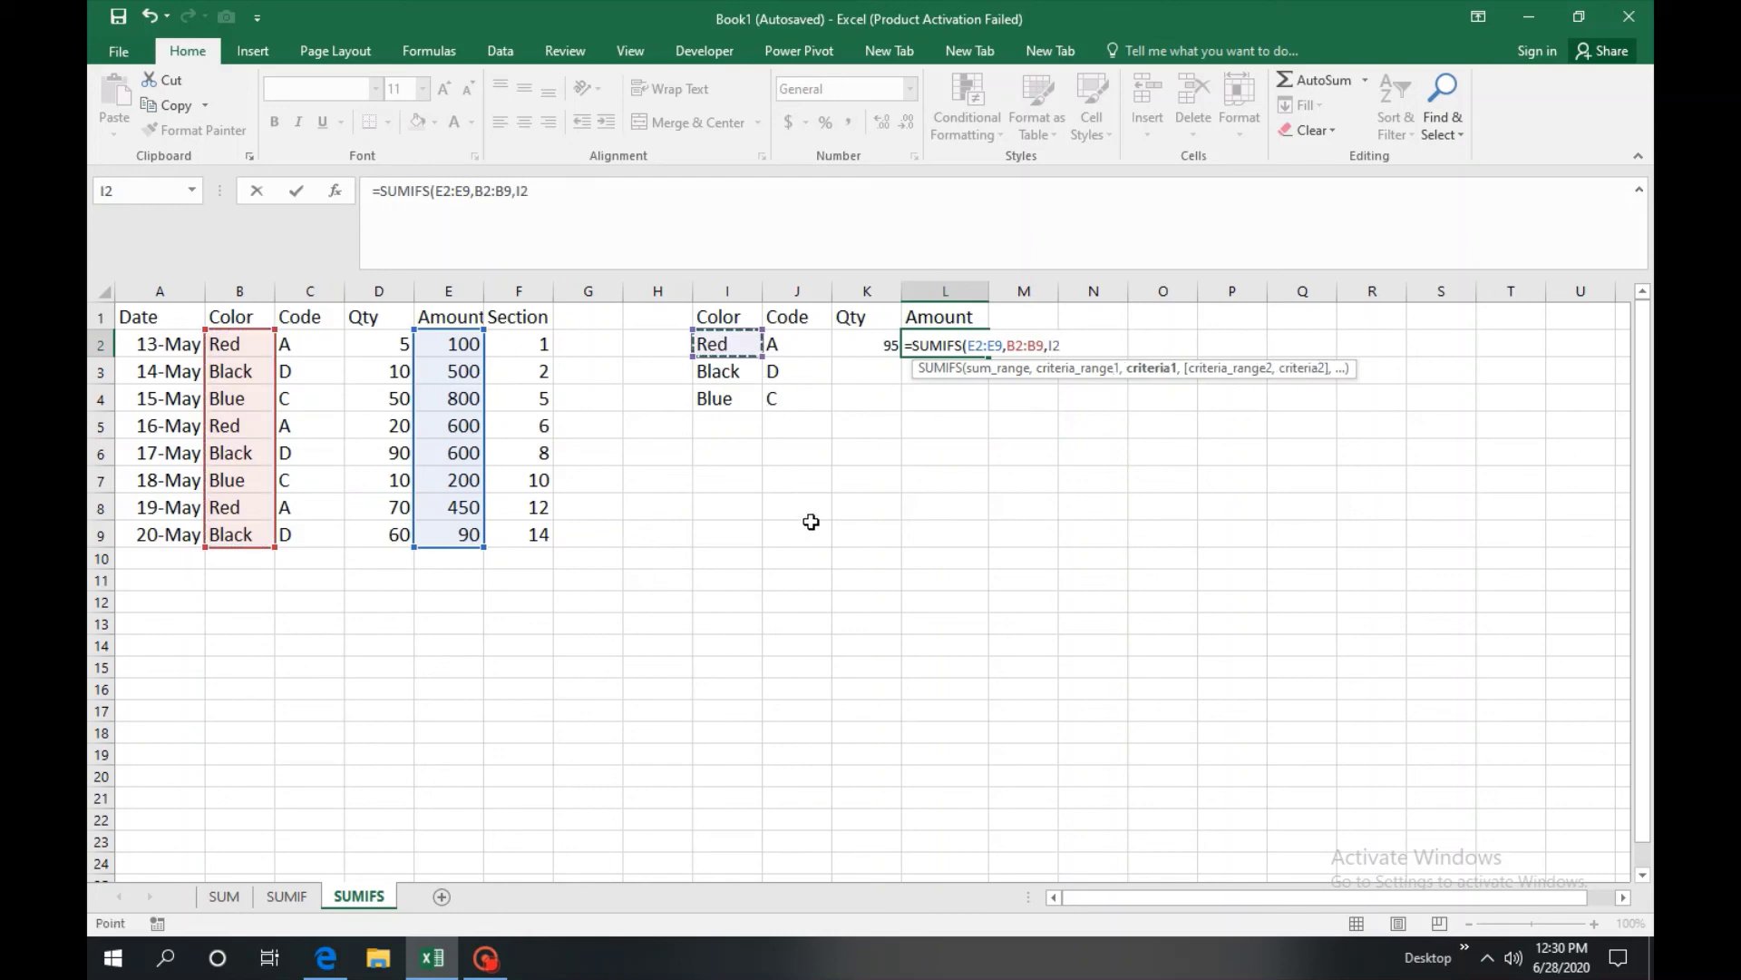
pyautogui.write(',')
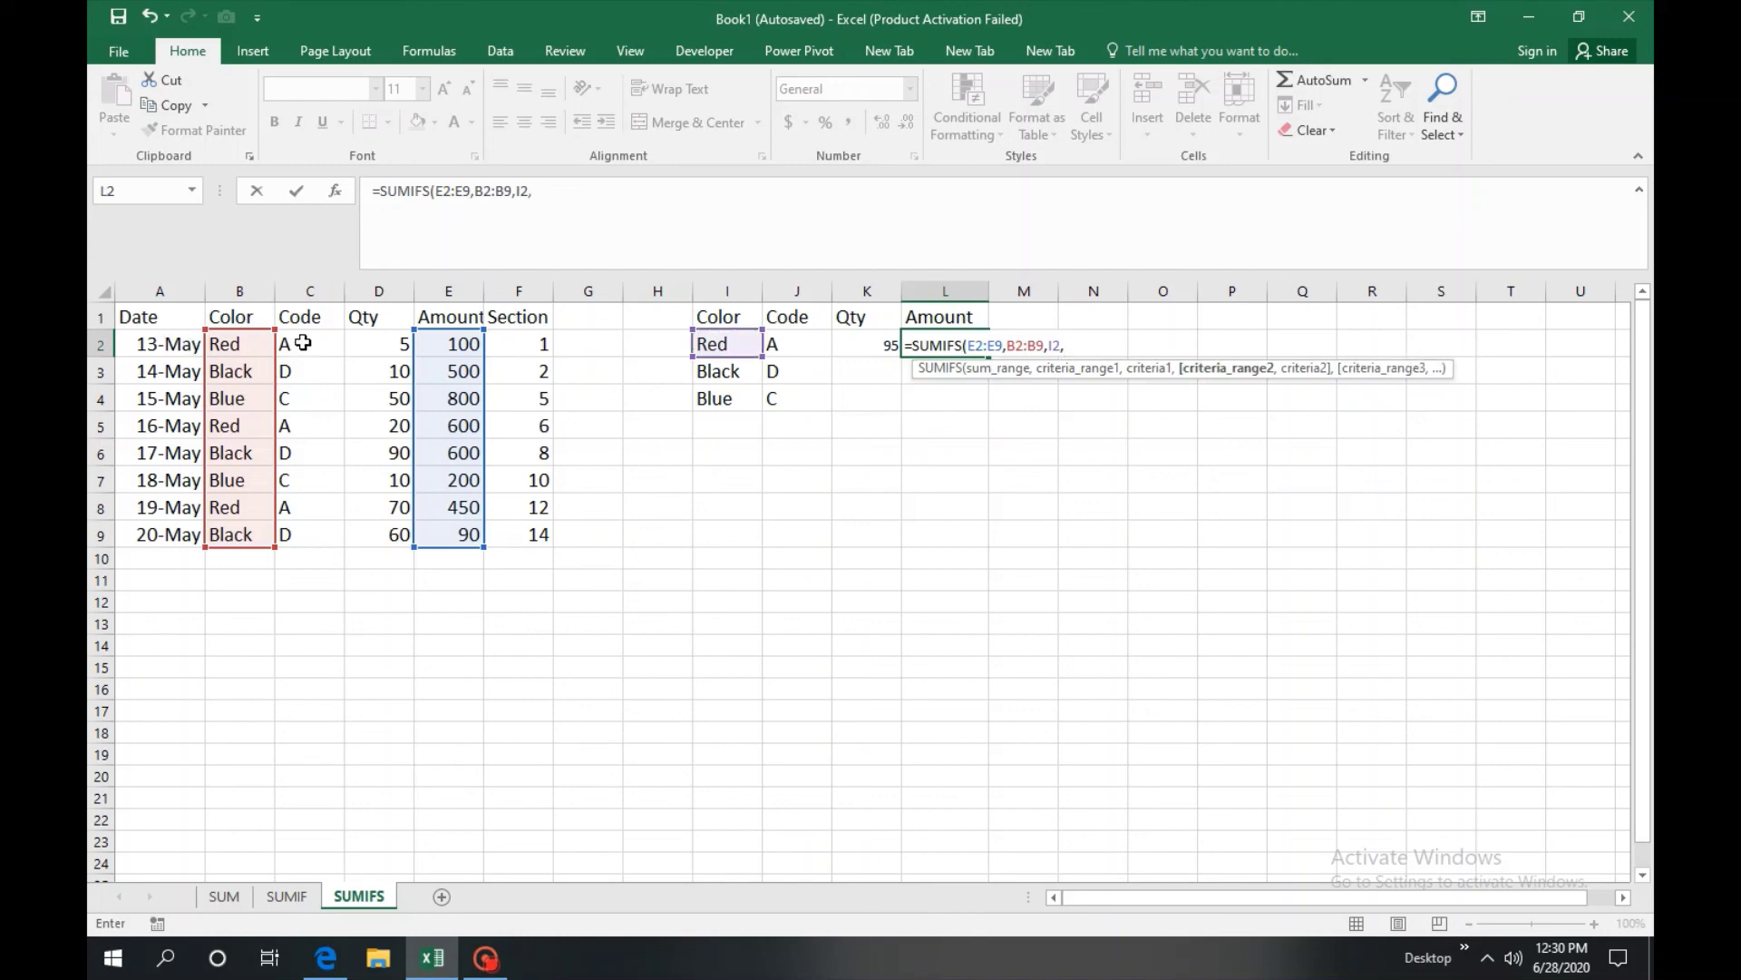
# - Complete L2 as =SUMIFS(E2:E9,B2:B9,I2,C2:C9,J2) by adding the Code range and its criterion
pyautogui.moveTo(303, 343); pyautogui.dragTo(304, 526)
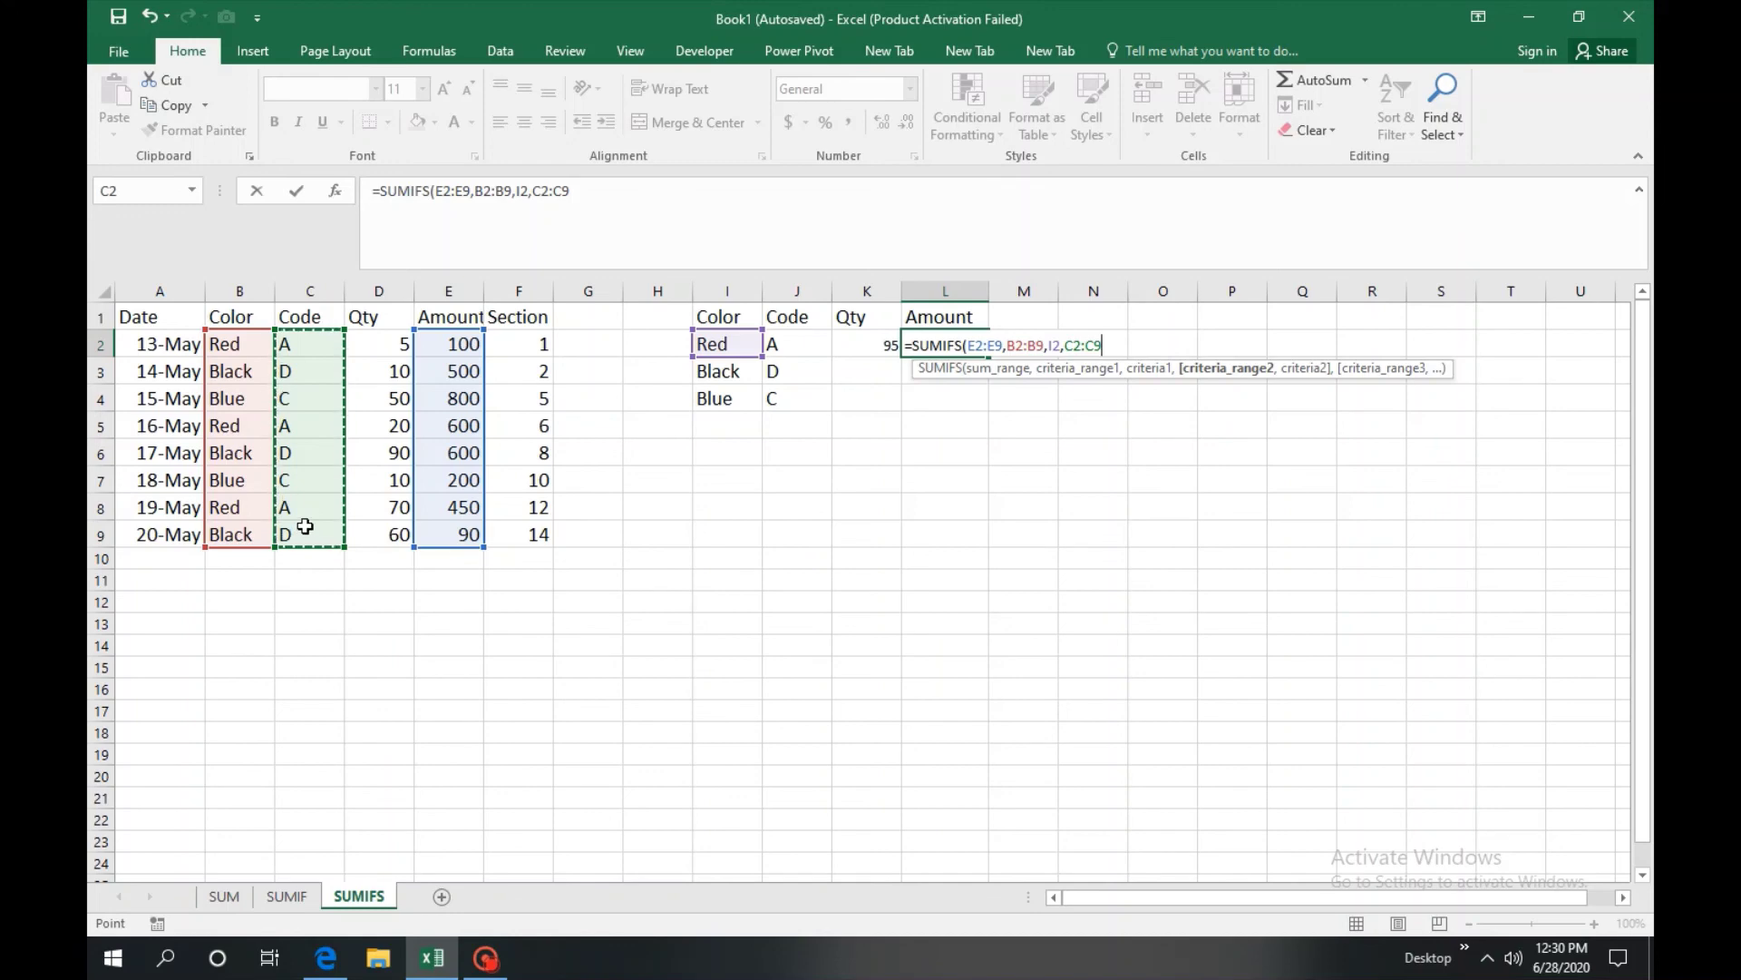
pyautogui.write(',')
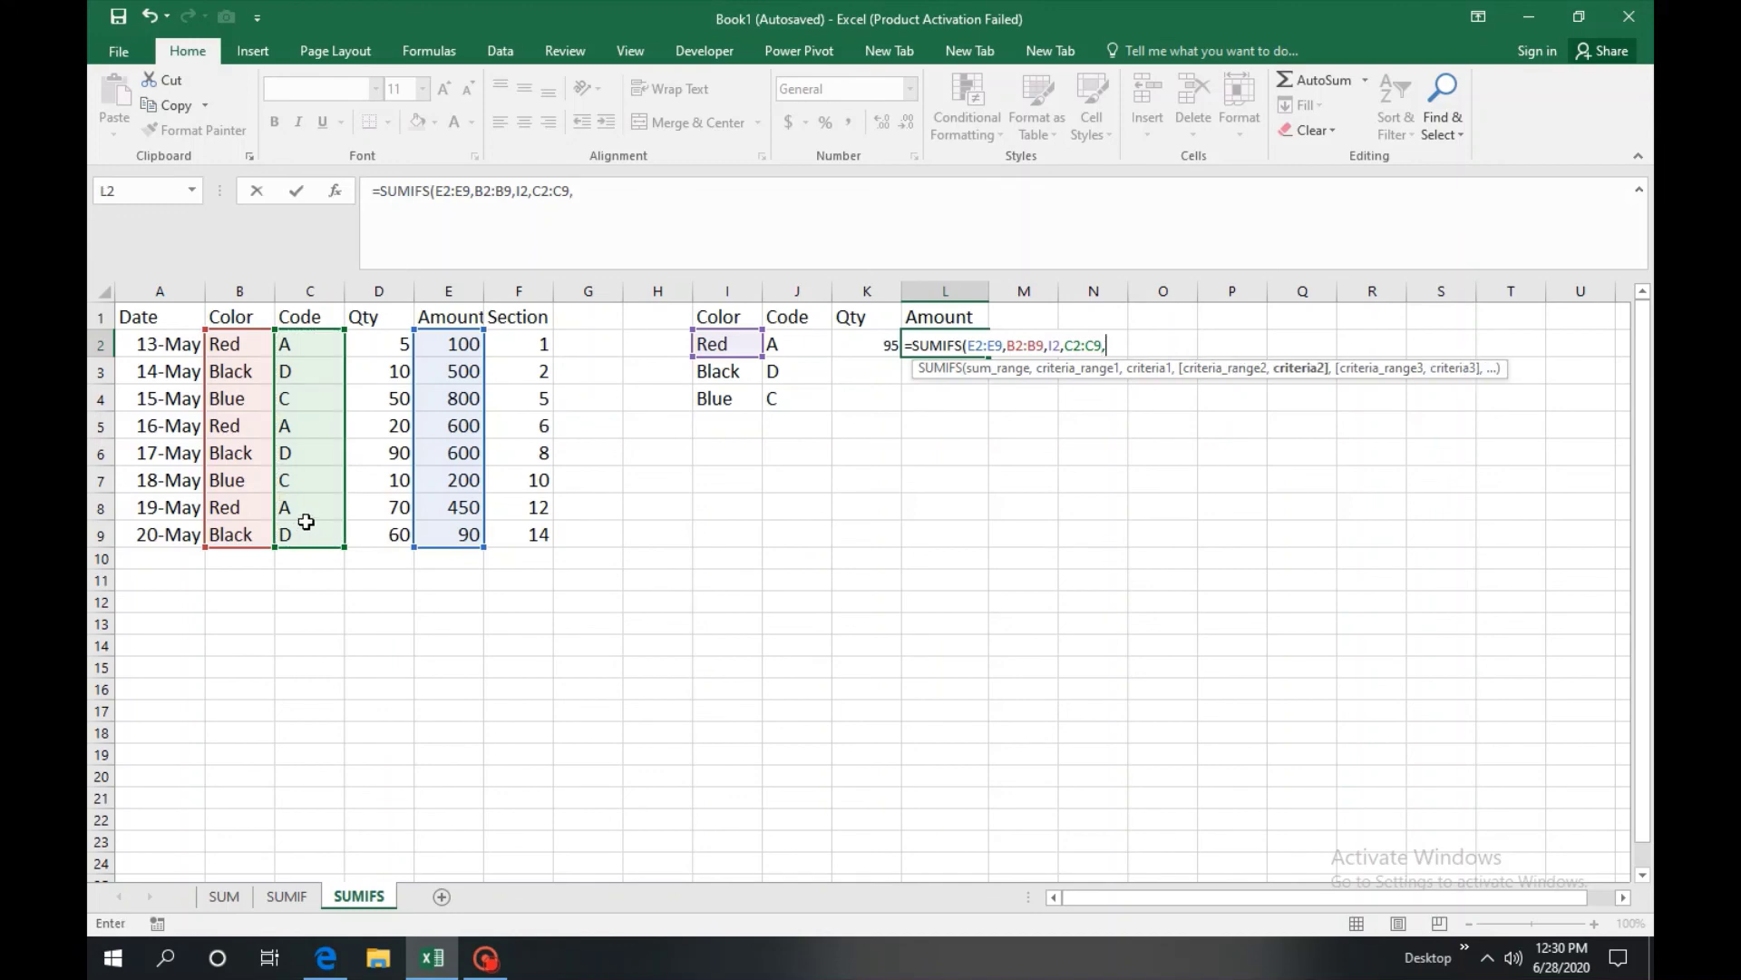
pyautogui.click(821, 343)
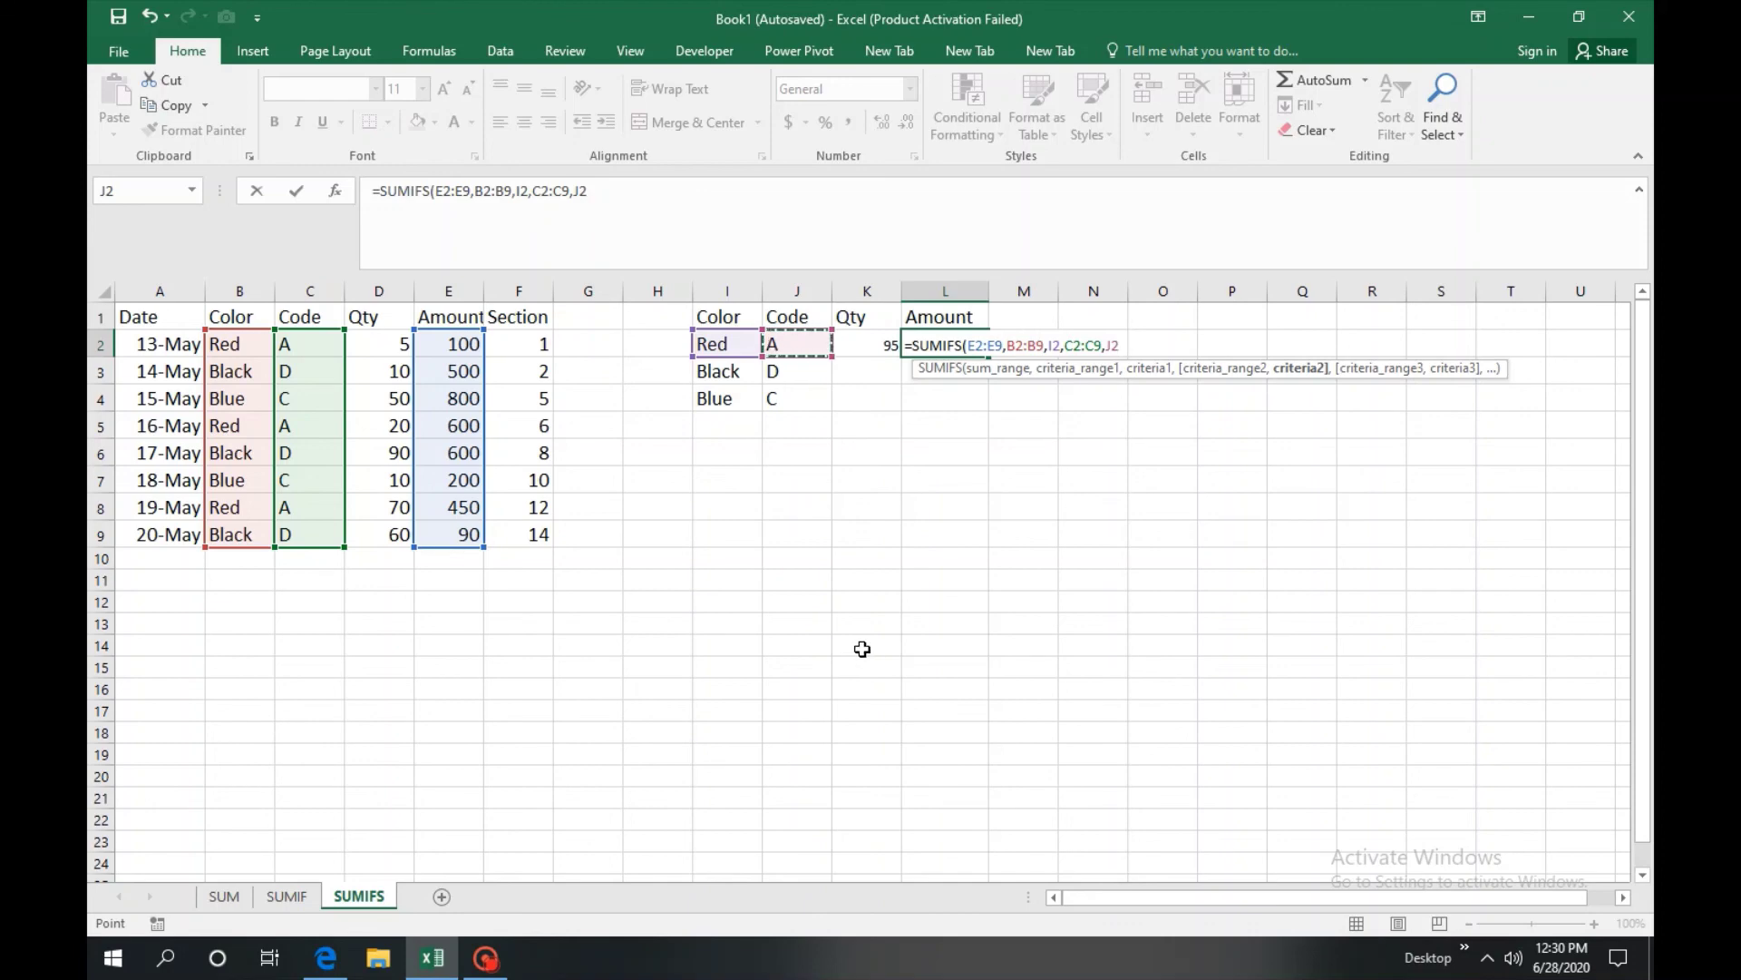
pyautogui.write(')')
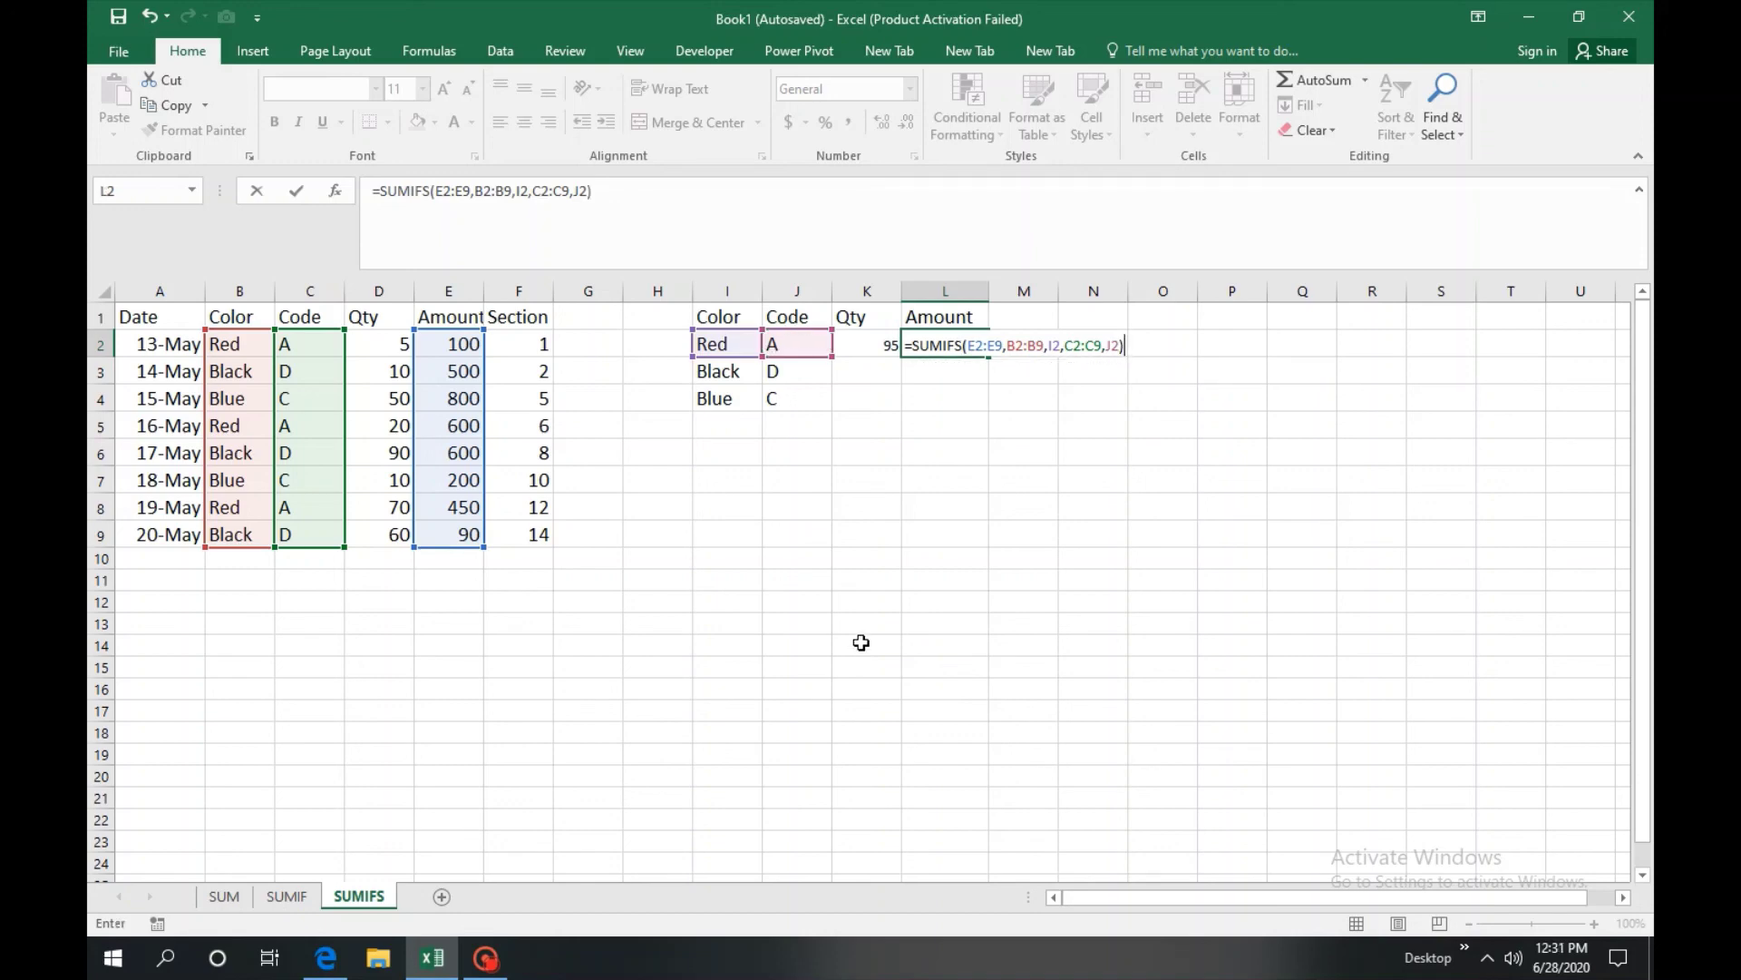
pyautogui.press('Return')
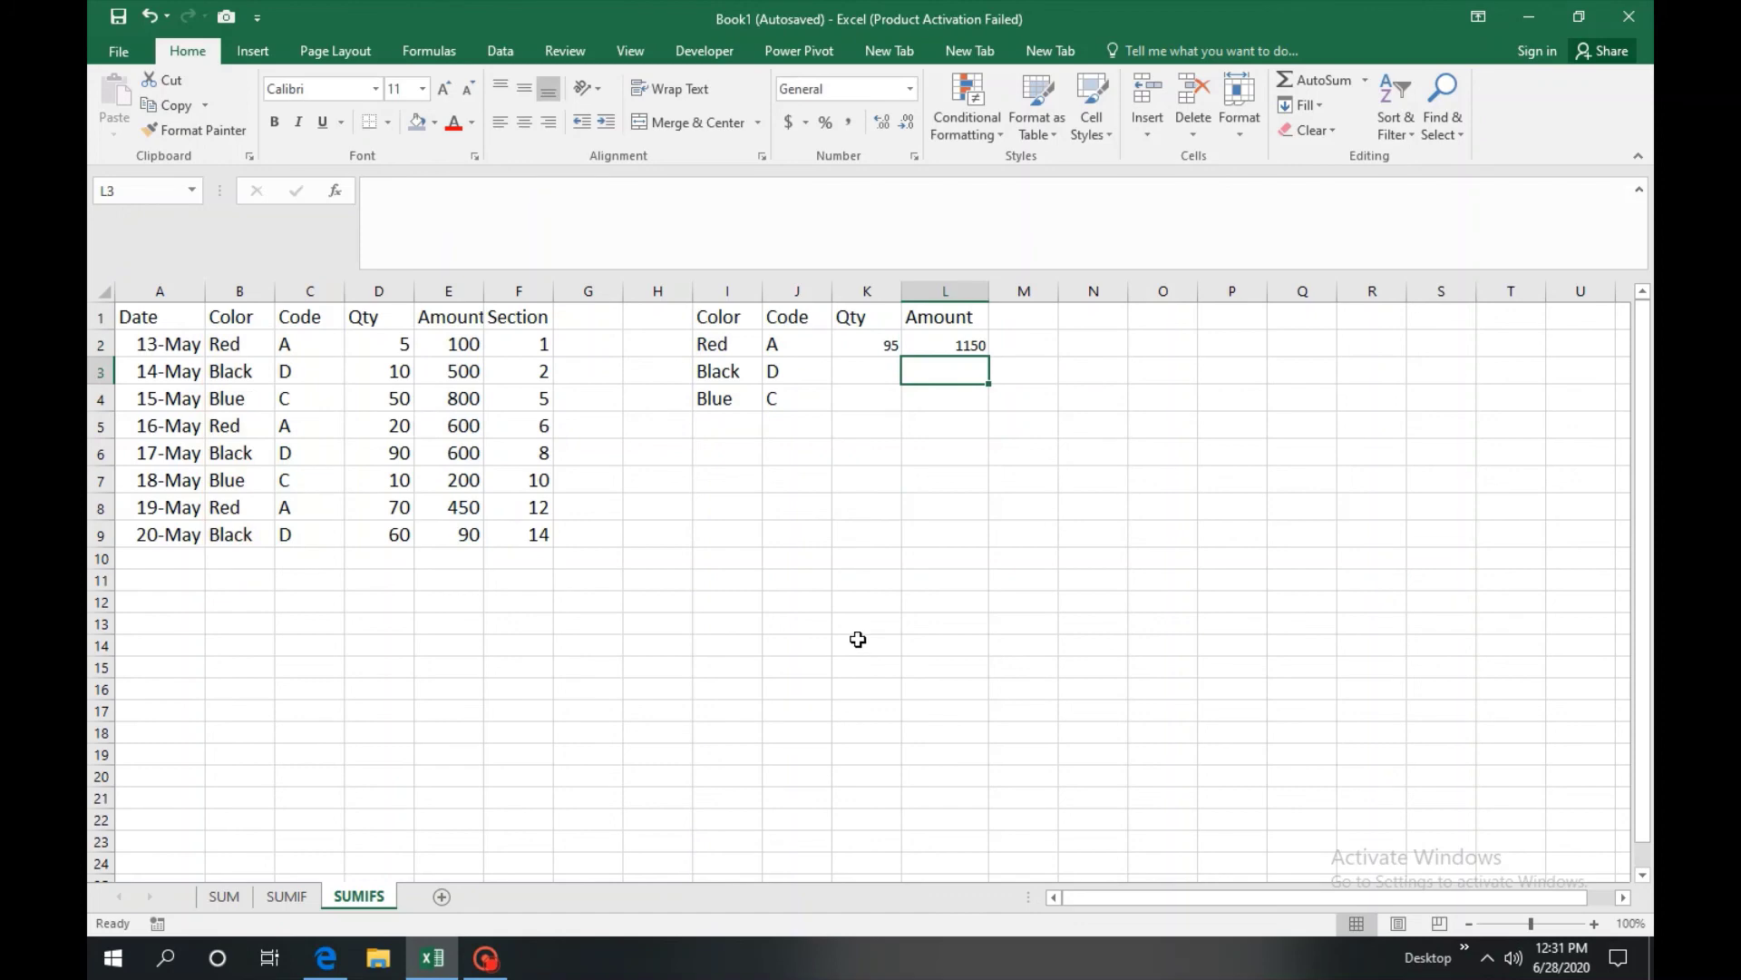
# - Review the Color and Code criteria in I2:J2 against the SUMIFS formulas in K2 and L2
pyautogui.click(885, 342)
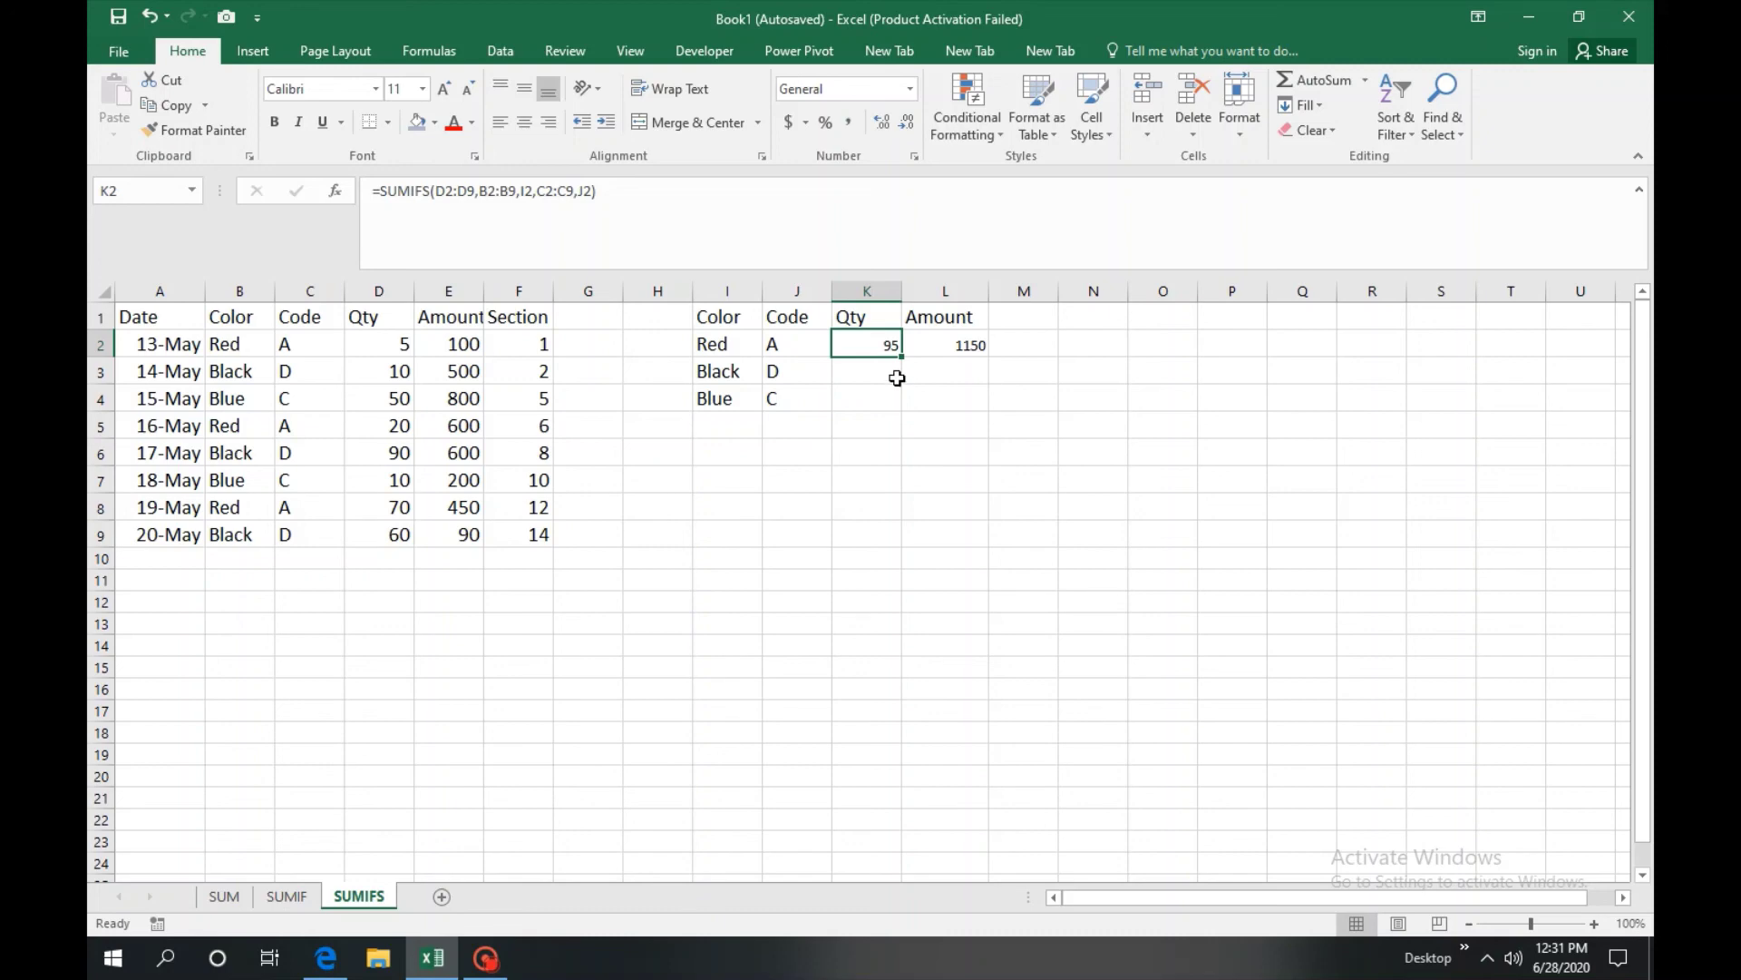
pyautogui.click(741, 345)
pyautogui.moveTo(742, 345); pyautogui.dragTo(782, 347)
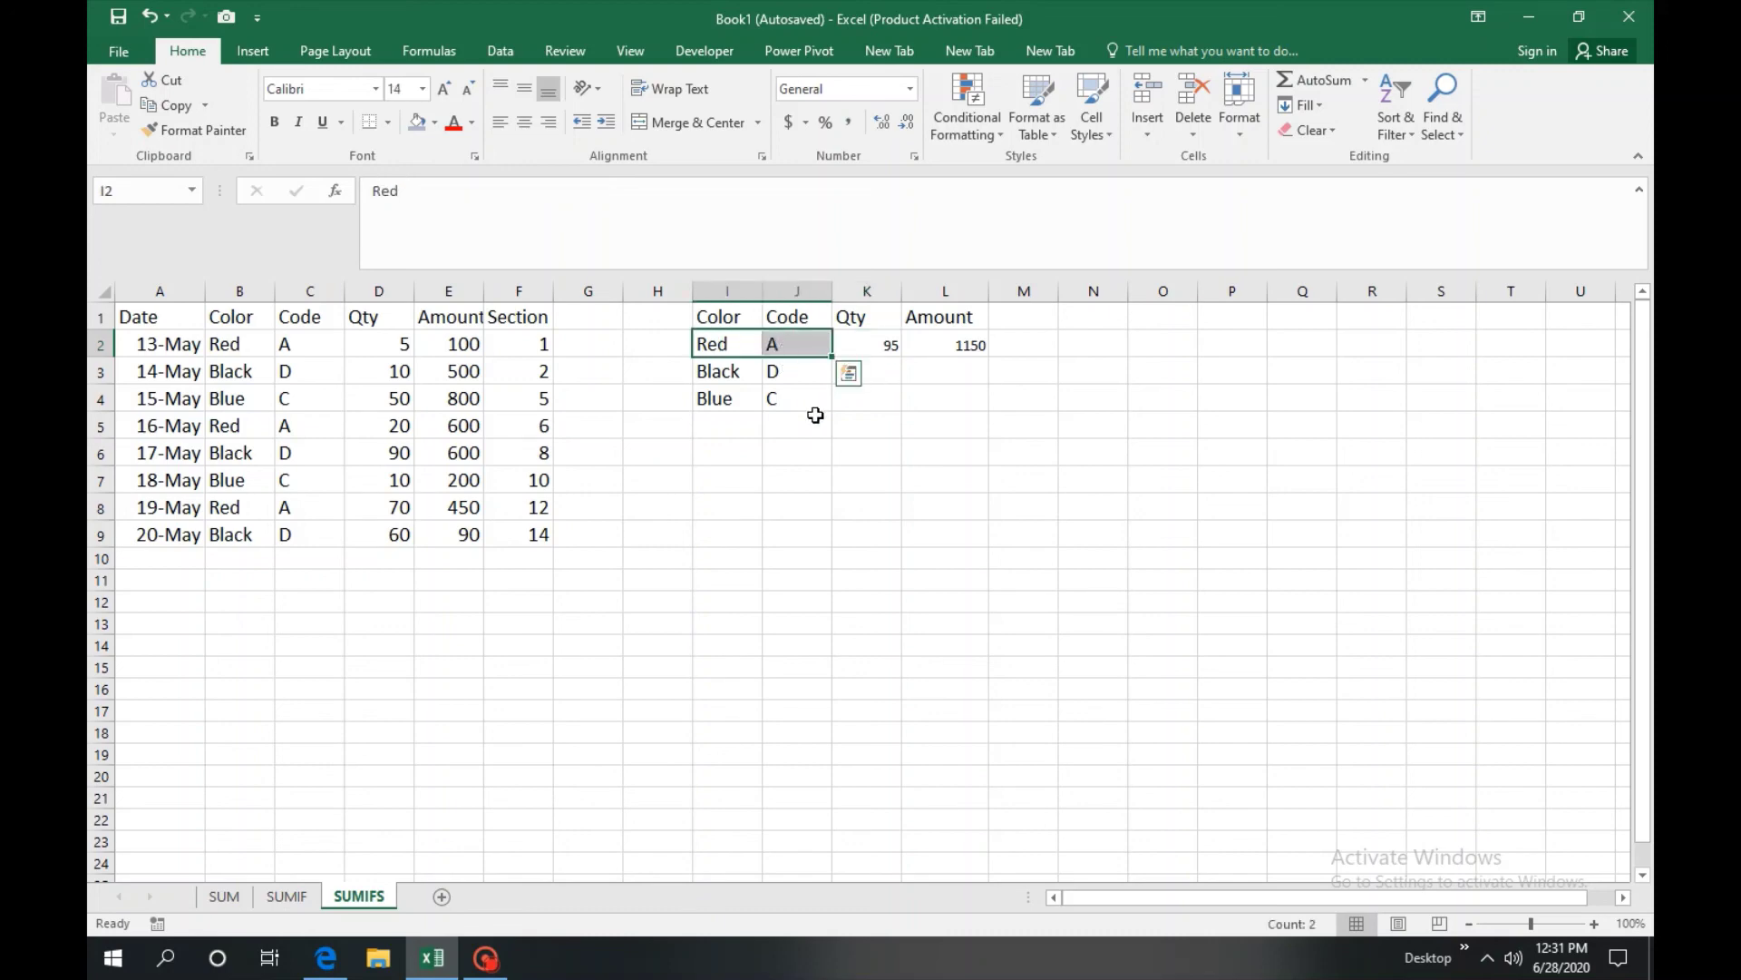
pyautogui.click(870, 342)
pyautogui.click(963, 353)
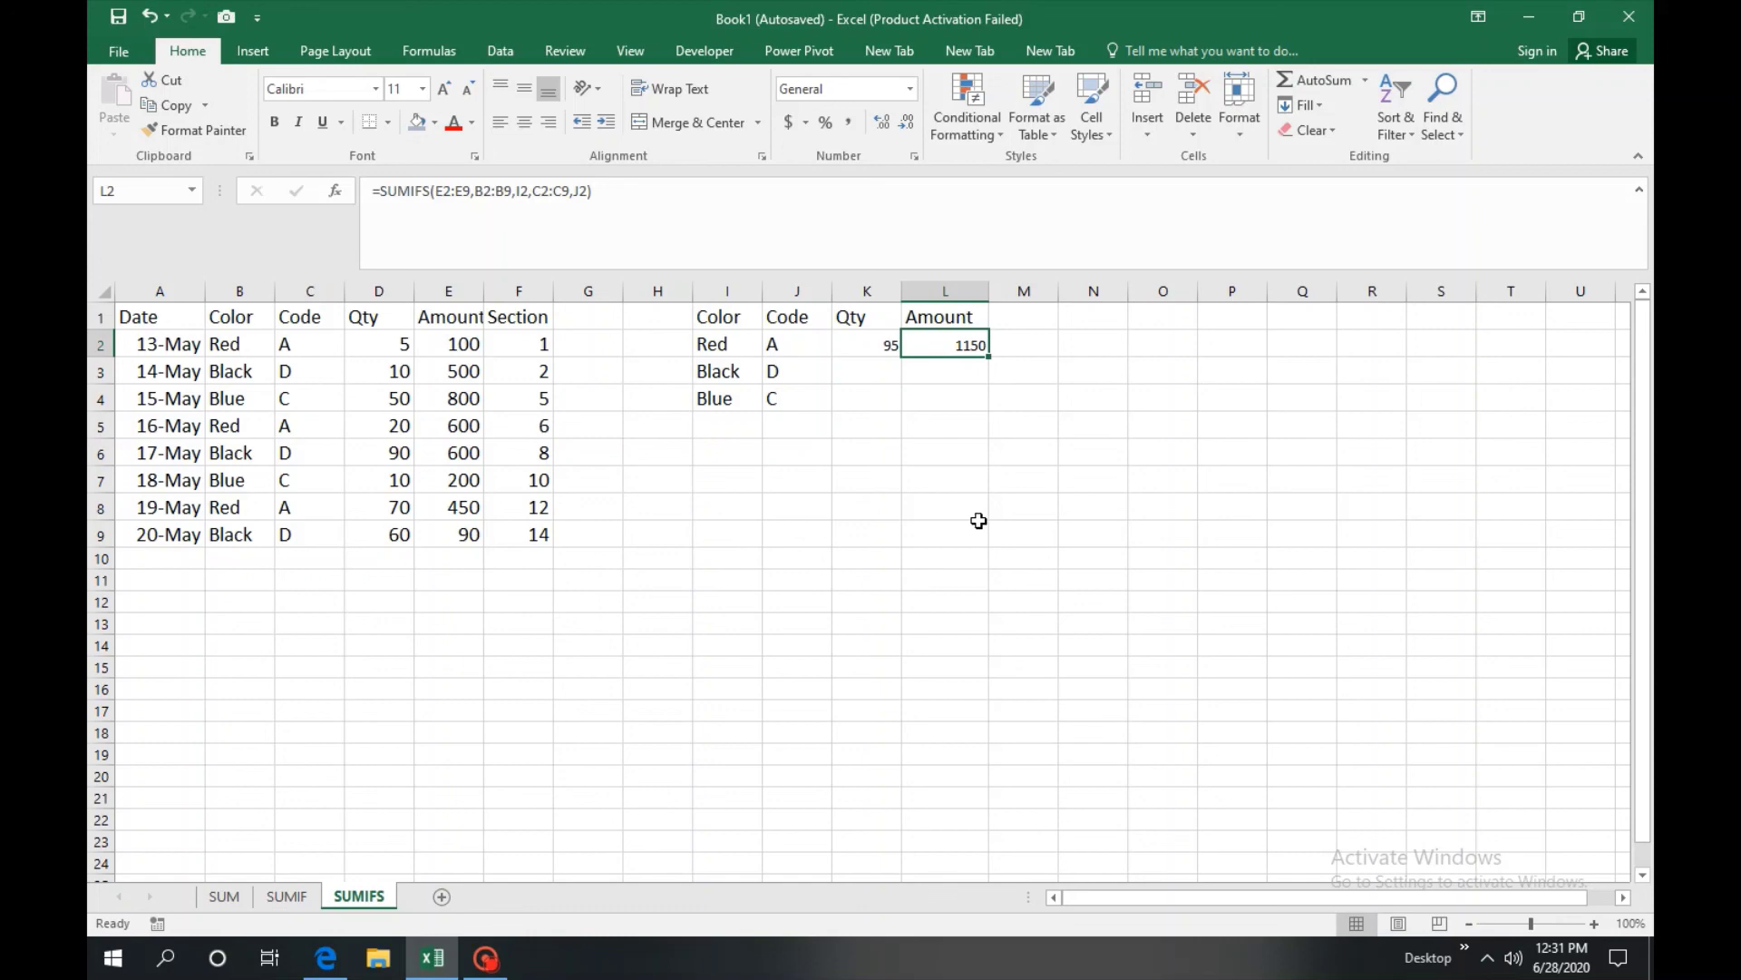
# - Review the Amount values F2:F9 on the SUM sheet and the SUMIF sheet's results, and return to the SUMIFS sheet
pyautogui.click(224, 896)
pyautogui.moveTo(337, 345); pyautogui.dragTo(328, 505)
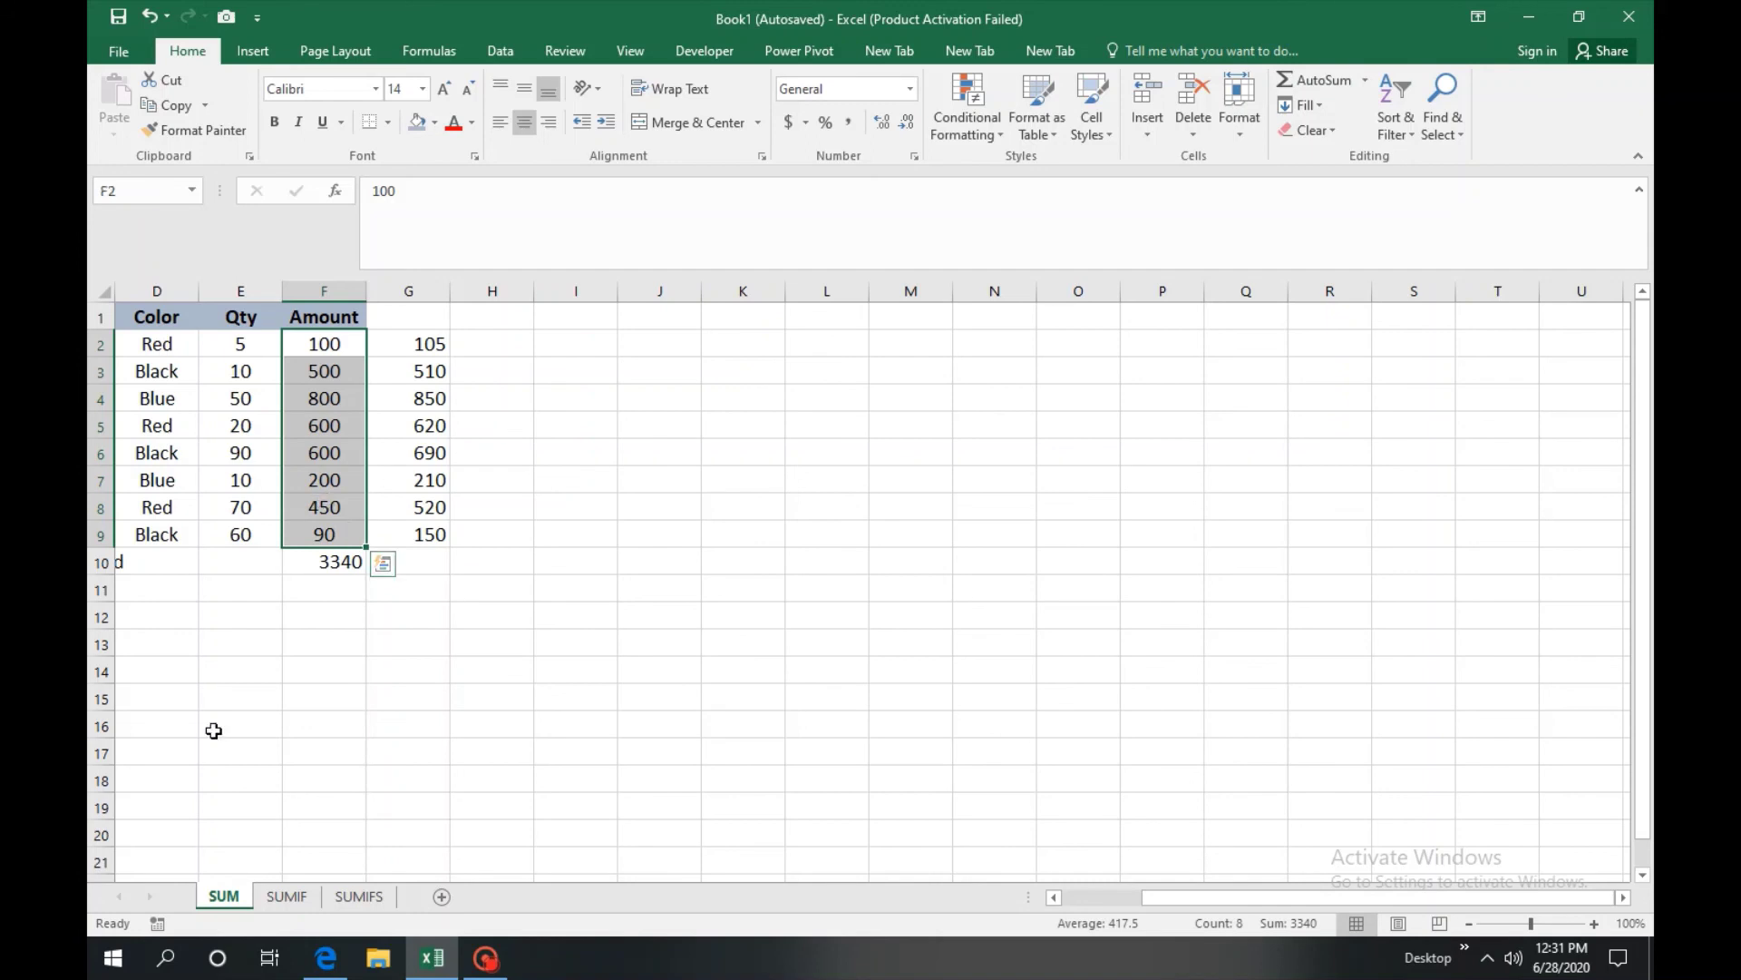
pyautogui.click(286, 896)
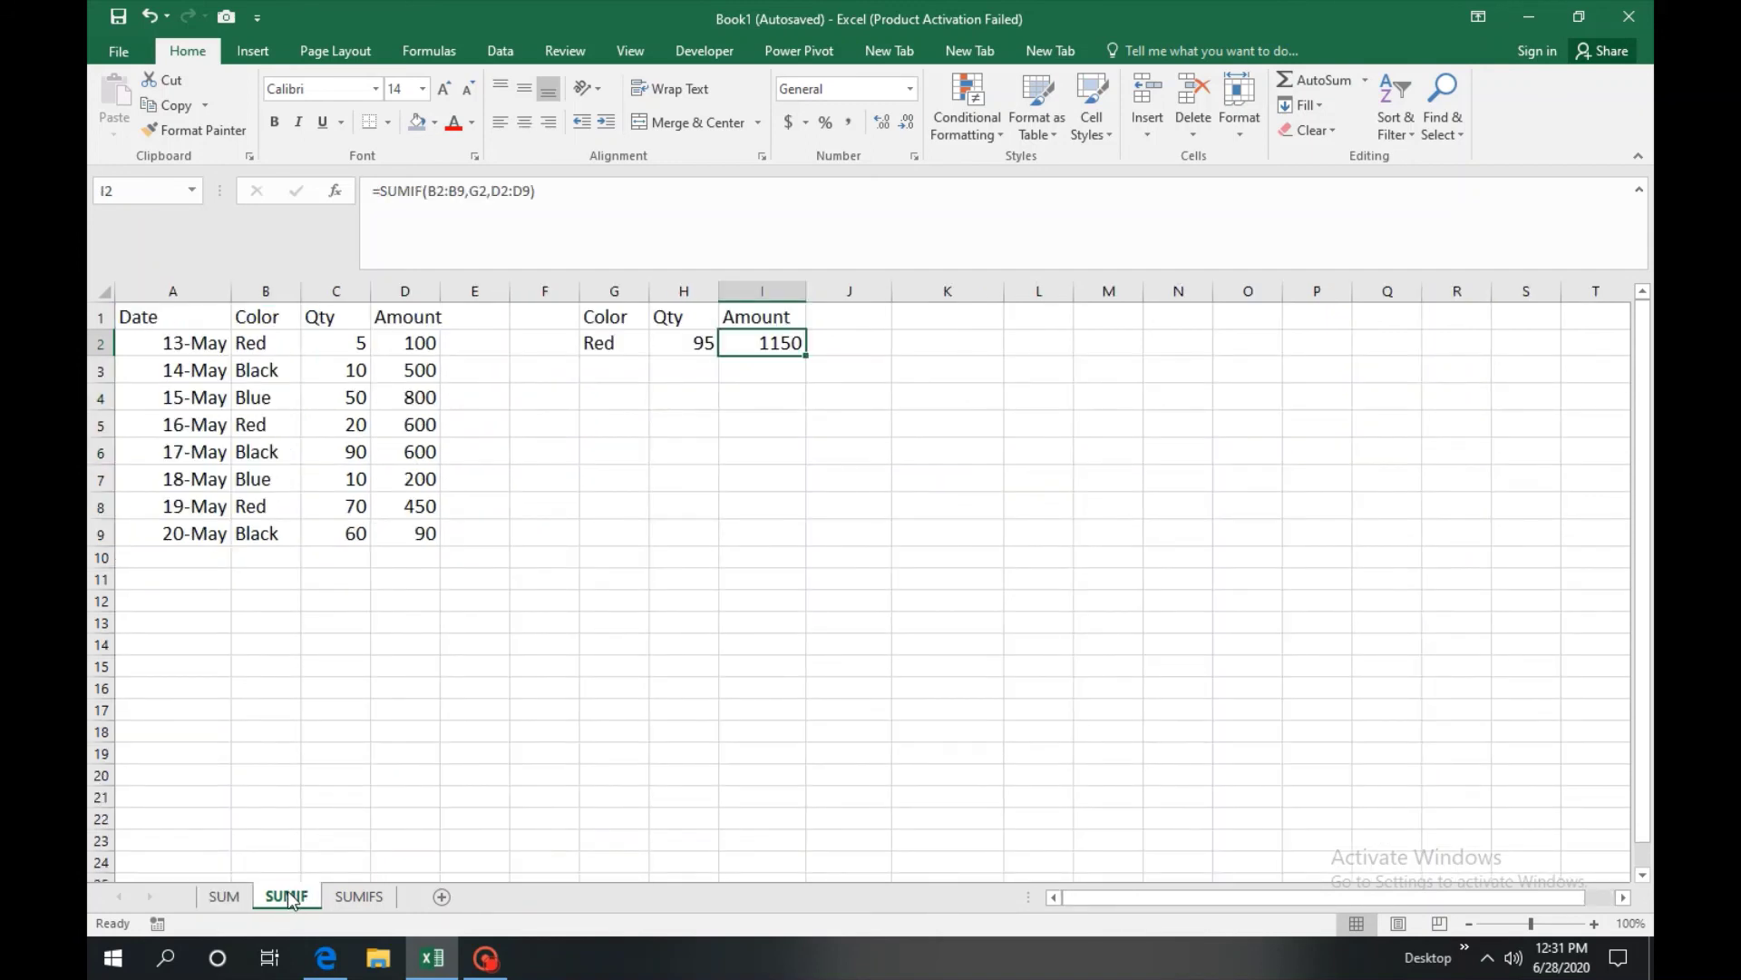
pyautogui.click(345, 897)
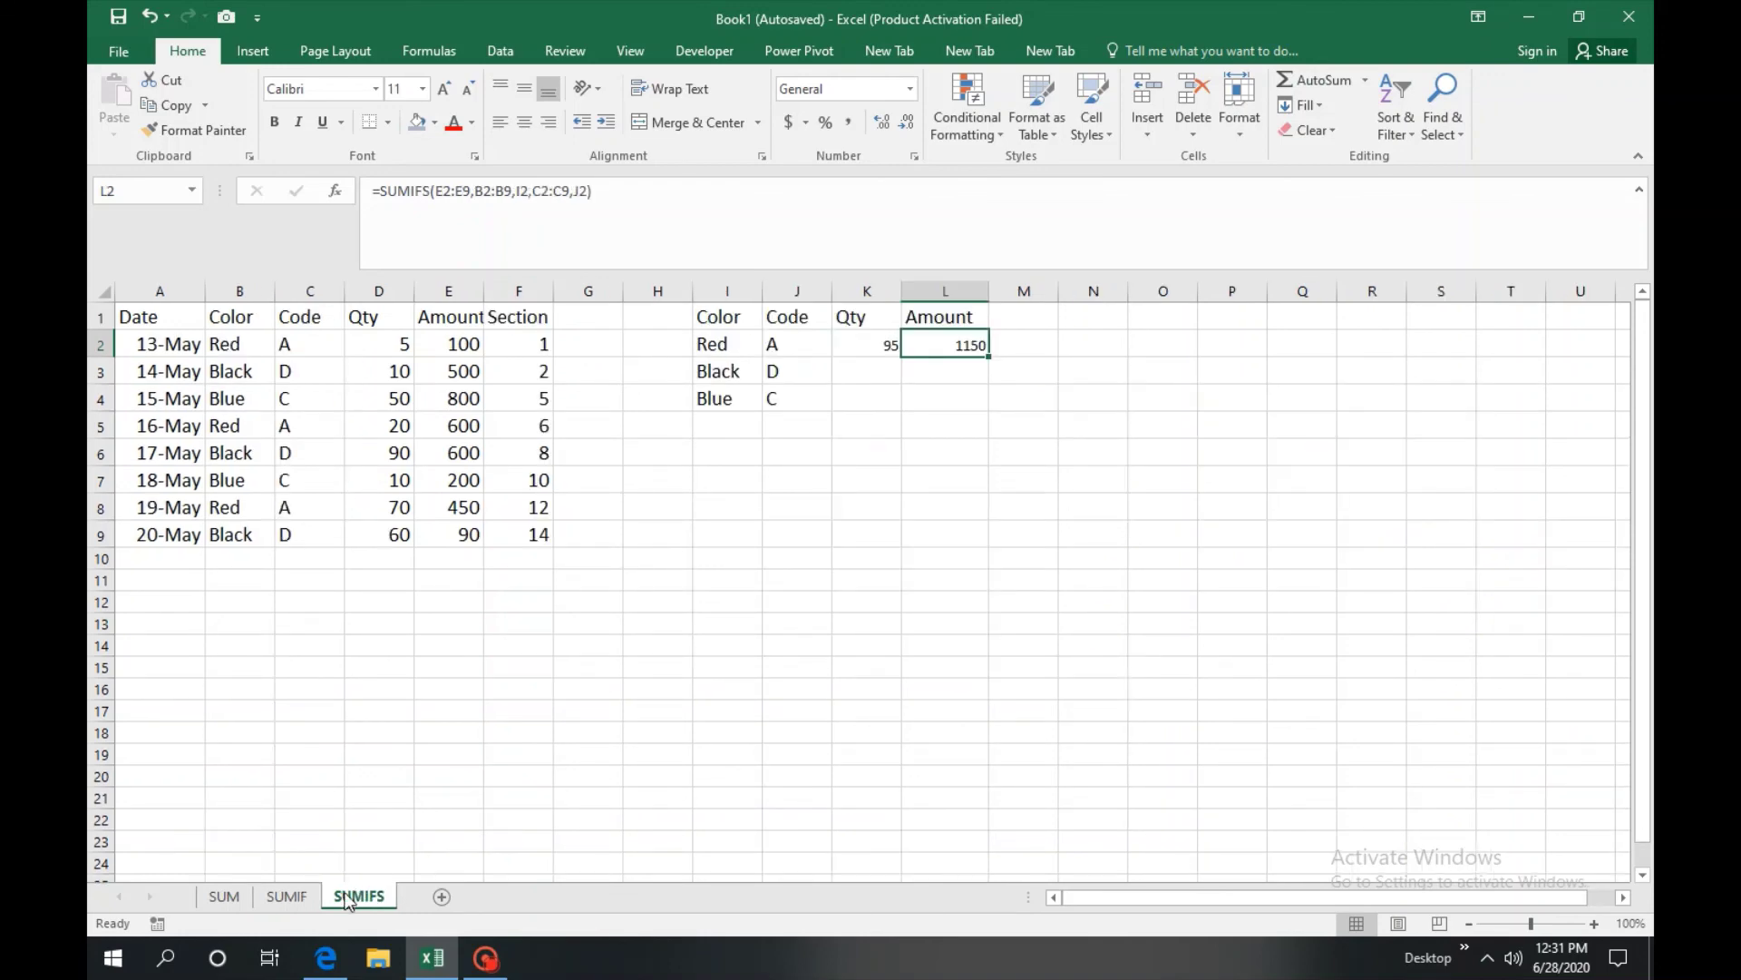